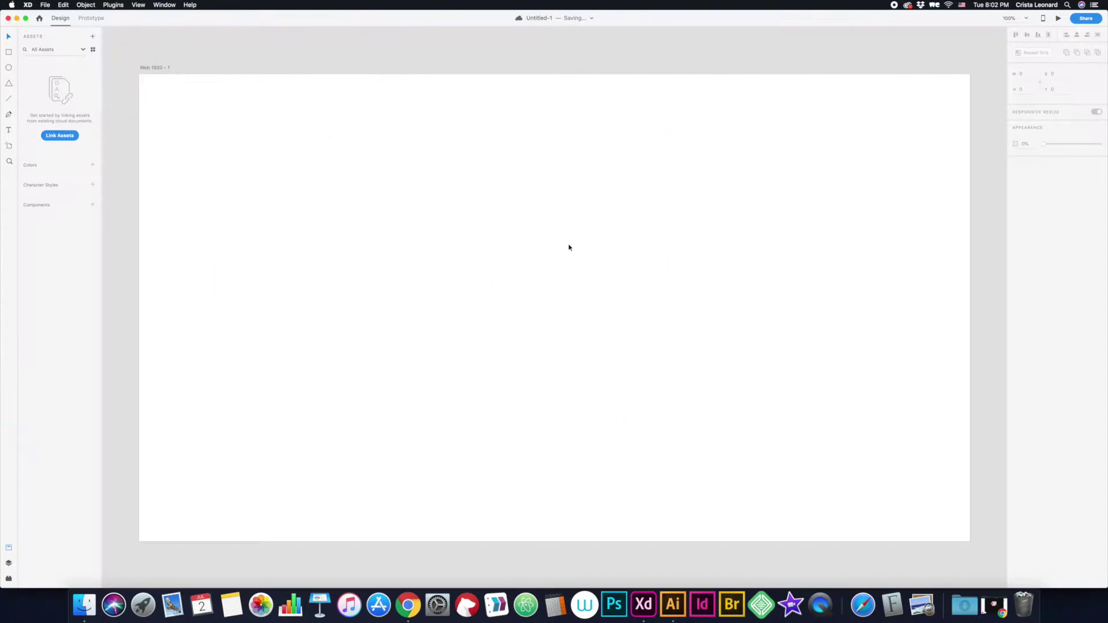
# Step: Draw a rectangle, add two vertical guides, and rename the artboard 'home'
pyautogui.press('r')
pyautogui.moveTo(295, 183); pyautogui.dragTo(762, 384)
pyautogui.moveTo(242, 193); pyautogui.dragTo(321, 193)
pyautogui.moveTo(242, 213); pyautogui.dragTo(788, 213)
pyautogui.doubleClick(256, 126)
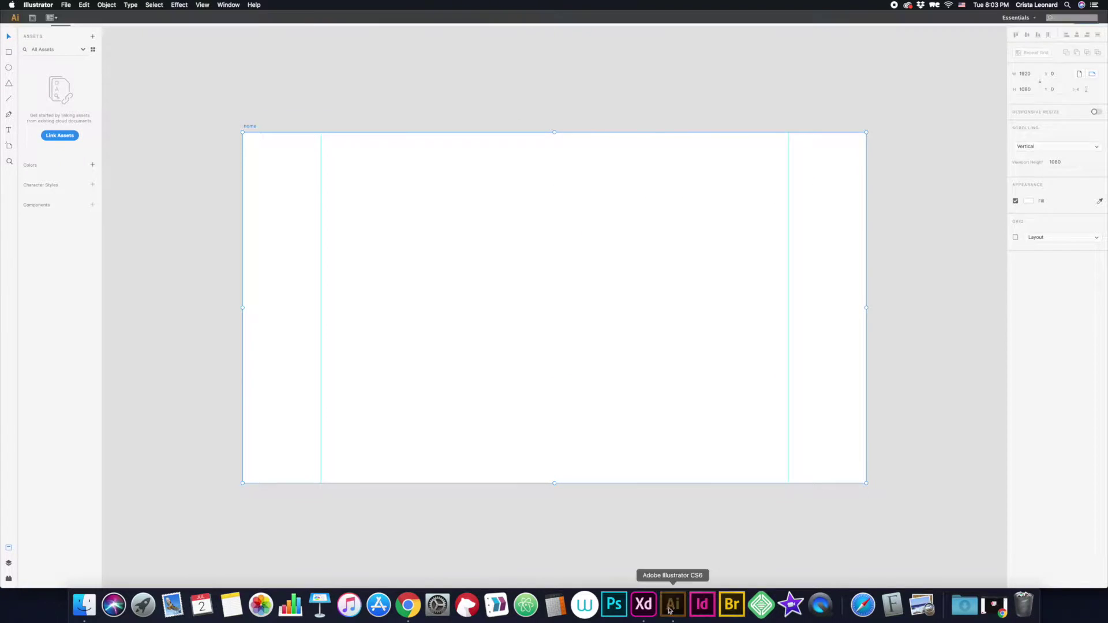
# Step: Paste the Illustrator colour swatches above the artboard and add their colours to Assets
pyautogui.click(670, 611)
pyautogui.press('super+Tab')
pyautogui.press('super+v')
pyautogui.press('shift+super+c')
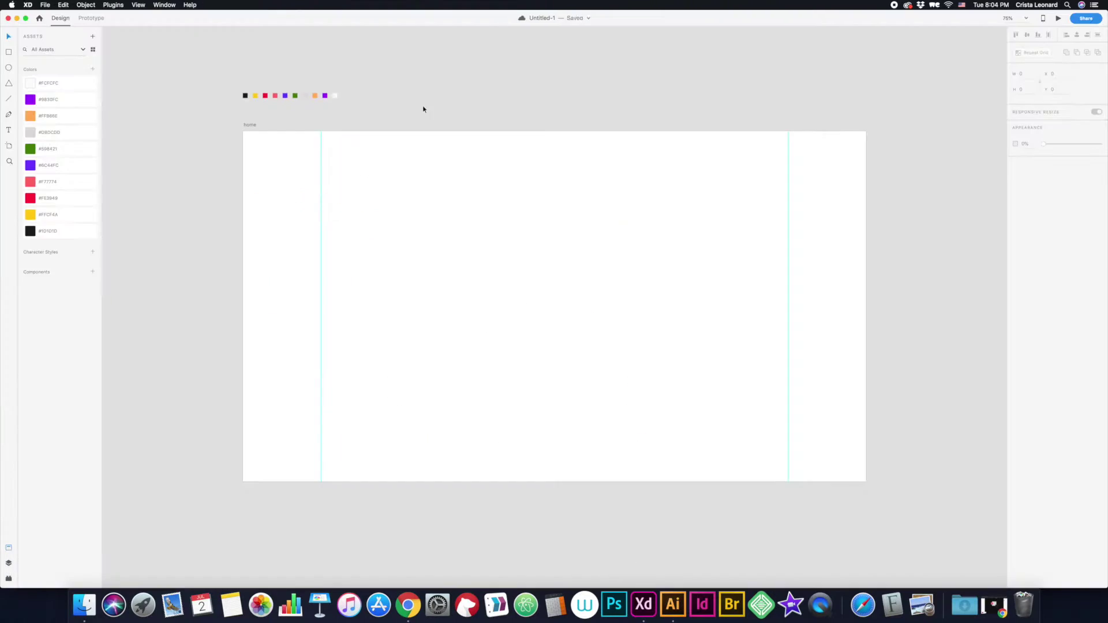
pyautogui.press('super+v')
# Step: Draw a helper rectangle between the guides and repeat it into seven equal columns
pyautogui.moveTo(295, 156); pyautogui.dragTo(253, 127)
pyautogui.click(8, 52)
pyautogui.moveTo(321, 217)
pyautogui.mouseDown()
pyautogui.moveTo(582, 329)
pyautogui.moveTo(788, 367)
pyautogui.mouseUp()
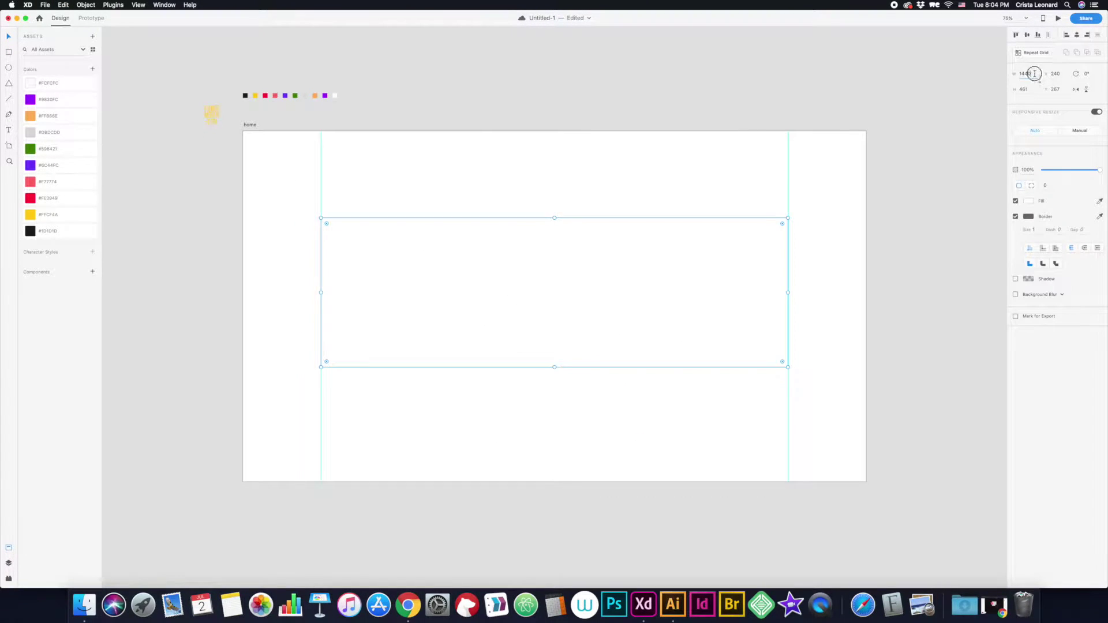
pyautogui.press('Return')
pyautogui.moveTo(384, 259)
pyautogui.mouseDown()
pyautogui.moveTo(433, 223)
pyautogui.moveTo(688, 216)
pyautogui.mouseUp()
pyautogui.click(352, 289)
pyautogui.moveTo(387, 292); pyautogui.dragTo(382, 292)
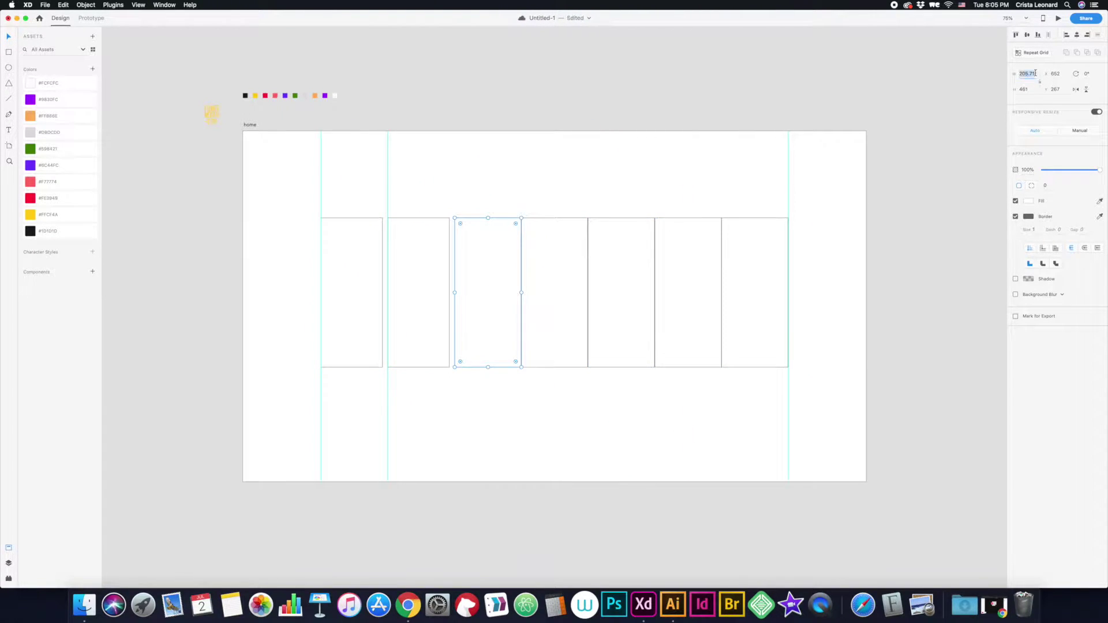
pyautogui.hotkey('ctrl', 'z')
pyautogui.hotkey('ctrl', 'z')
pyautogui.hotkey('ctrl', 'z')
pyautogui.hotkey('ctrl', 'z')
pyautogui.hotkey('ctrl', 'z')
pyautogui.hotkey('ctrl', 'z')
pyautogui.hotkey('ctrl', 'shift', 'z')
pyautogui.hotkey('ctrl', 'shift', 'z')
pyautogui.hotkey('ctrl', 'shift', 'z')
pyautogui.hotkey('ctrl', 'shift', 'z')
pyautogui.hotkey('ctrl', 'shift', 'z')
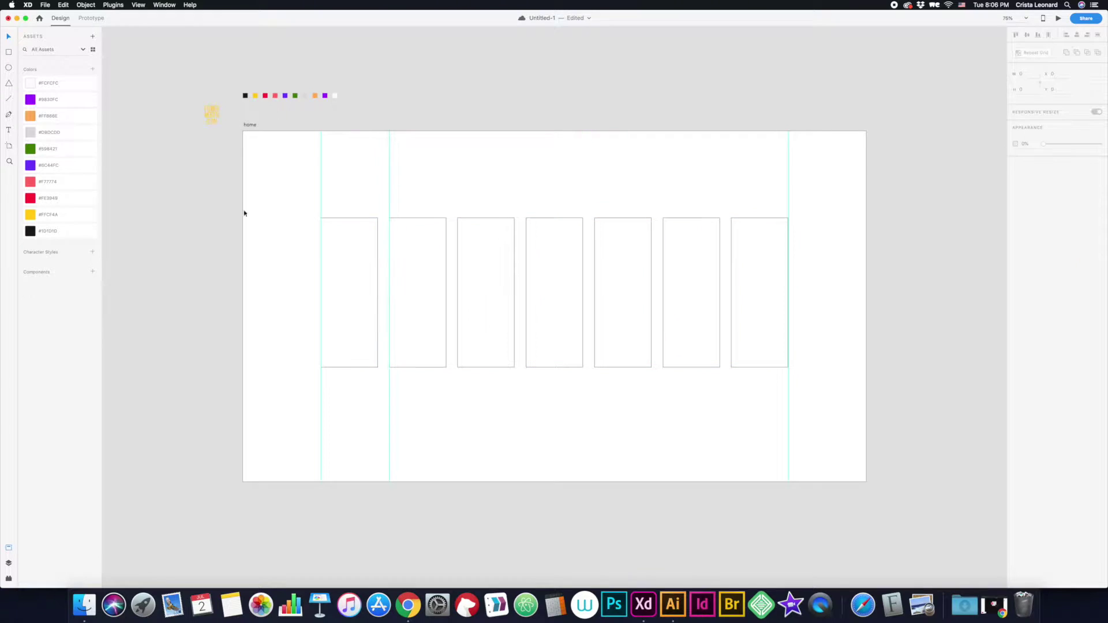
# Step: Drag guides to each column edge, then delete all the helper rectangles
pyautogui.moveTo(447, 216); pyautogui.dragTo(516, 217)
pyautogui.moveTo(250, 259); pyautogui.dragTo(663, 215)
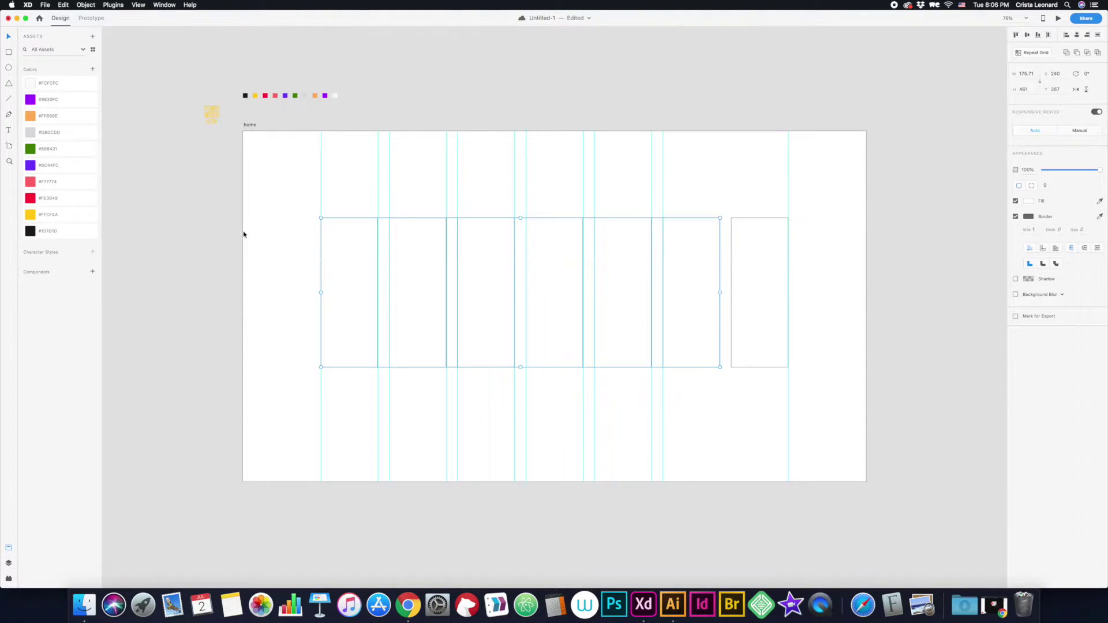
pyautogui.moveTo(250, 233); pyautogui.dragTo(731, 208)
pyautogui.hotkey('ctrl', 'a')
pyautogui.press('Delete')
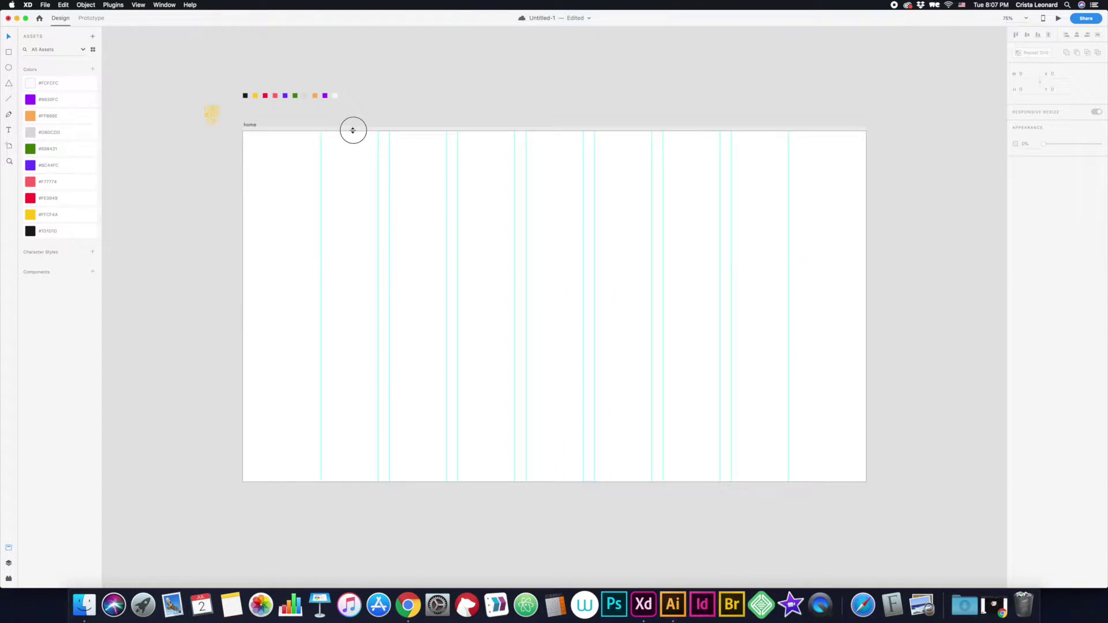
# Step: Place the yellow logo on the artboard at width 70, X 60, Y 80
pyautogui.moveTo(350, 129); pyautogui.dragTo(350, 140)
pyautogui.hscroll(2, 437, 217)
pyautogui.moveTo(199, 115); pyautogui.dragTo(286, 217)
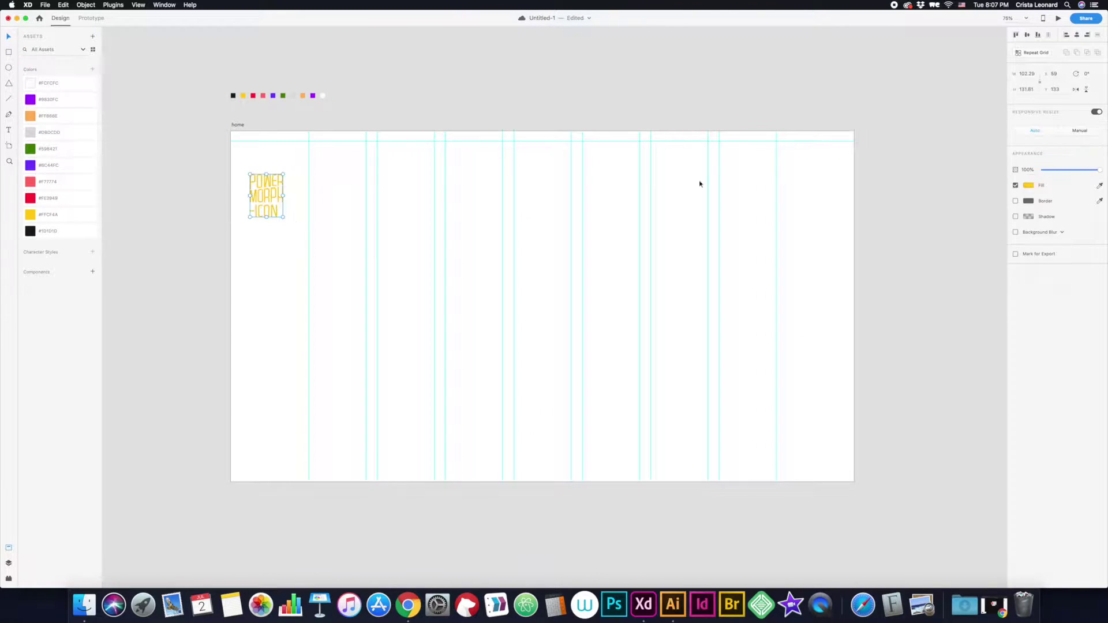
pyautogui.write('70')
pyautogui.press('Tab')
pyautogui.press('Tab')
pyautogui.write('60')
pyautogui.press('Tab')
pyautogui.write('80')
pyautogui.press('Return')
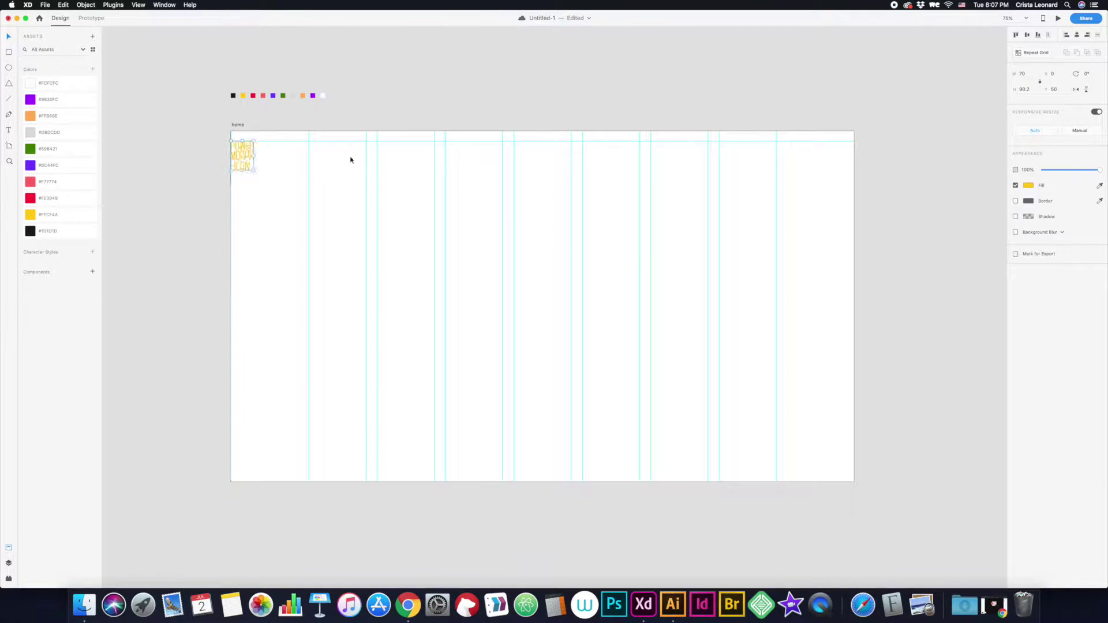
# Step: Draw a small circle magnifier icon with the Ellipse tool and position it
pyautogui.press('e')
pyautogui.moveTo(271, 151); pyautogui.dragTo(297, 177)
pyautogui.moveTo(345, 203); pyautogui.dragTo(255, 124)
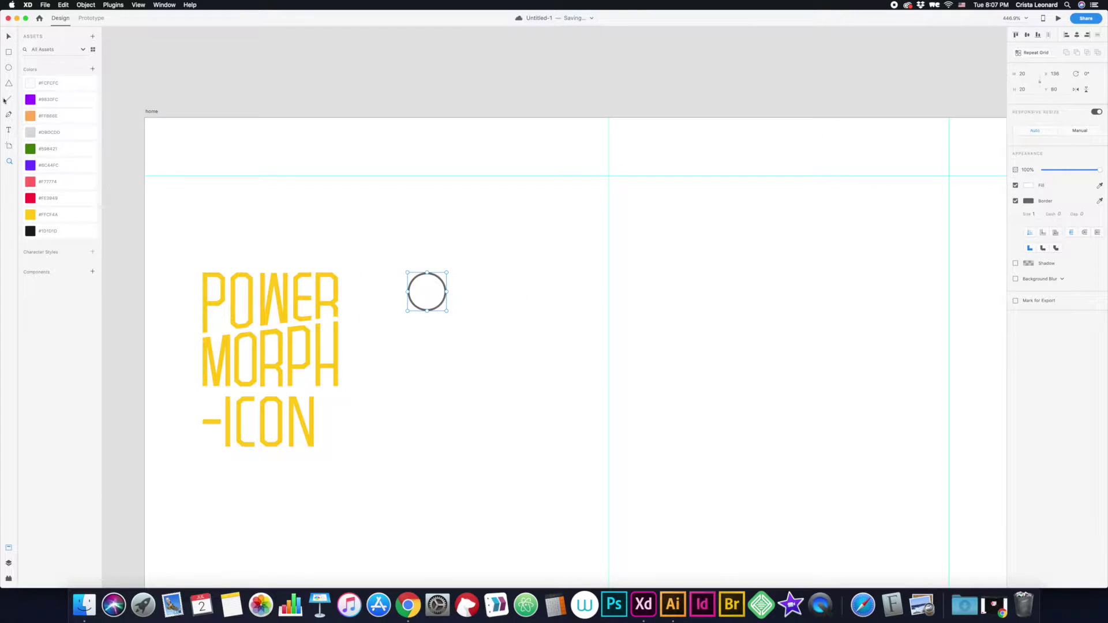
pyautogui.moveTo(442, 312); pyautogui.dragTo(444, 312)
pyautogui.click(445, 301)
pyautogui.click(507, 335)
pyautogui.press('super+1')
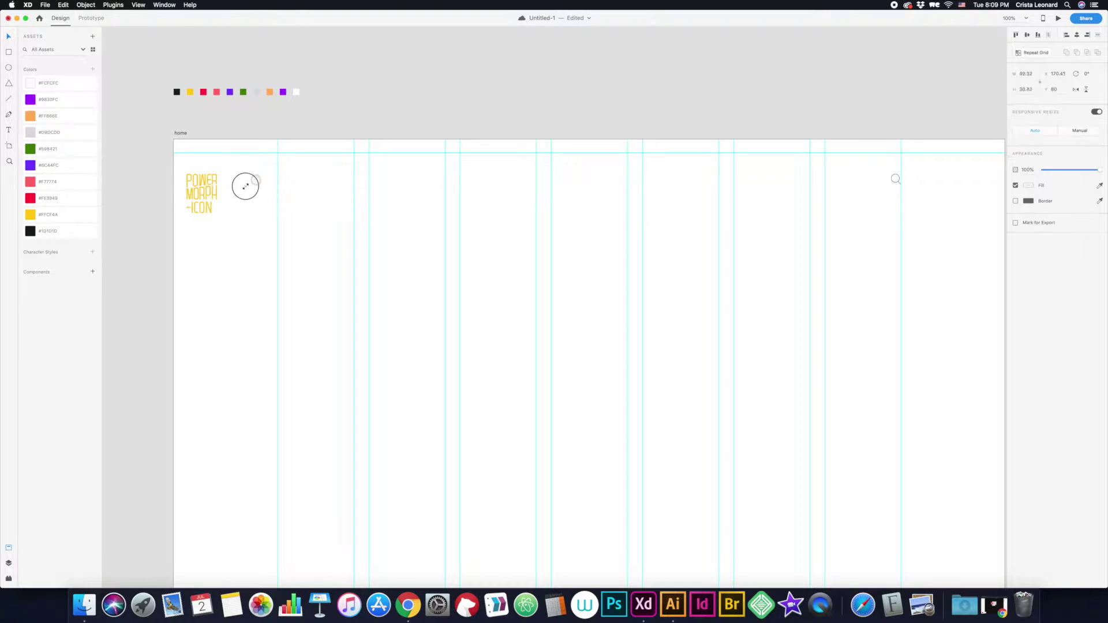
pyautogui.moveTo(247, 208)
pyautogui.mouseDown()
pyautogui.moveTo(259, 182)
pyautogui.moveTo(403, 509)
pyautogui.mouseUp()
# Step: Cover the left column with a #1D1D1D rectangle, widen it, and save
pyautogui.press('super+minus')
pyautogui.press('r')
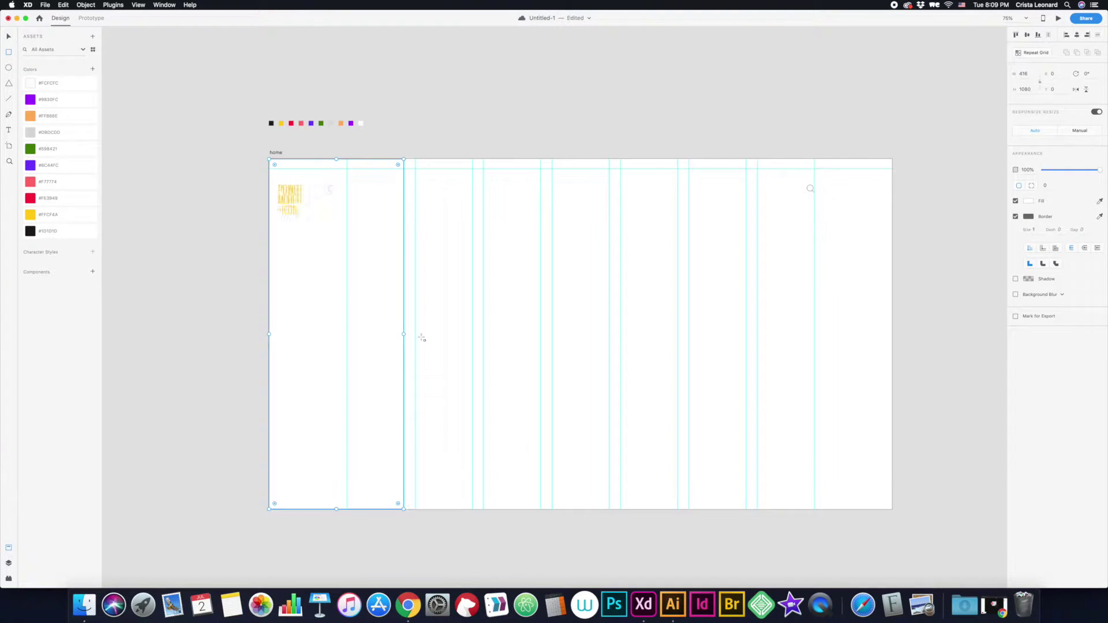
pyautogui.click(30, 231)
pyautogui.hscroll(5, 366, 332)
pyautogui.moveTo(237, 335); pyautogui.dragTo(307, 334)
pyautogui.click(324, 207)
pyautogui.scroll(-1, 324, 208)
pyautogui.press('super+s')
# Step: Add a text block reading '2019, August 15 - 17, Pasedena, TX', checking the calendar
pyautogui.scroll(1, 234, 178)
pyautogui.press('t')
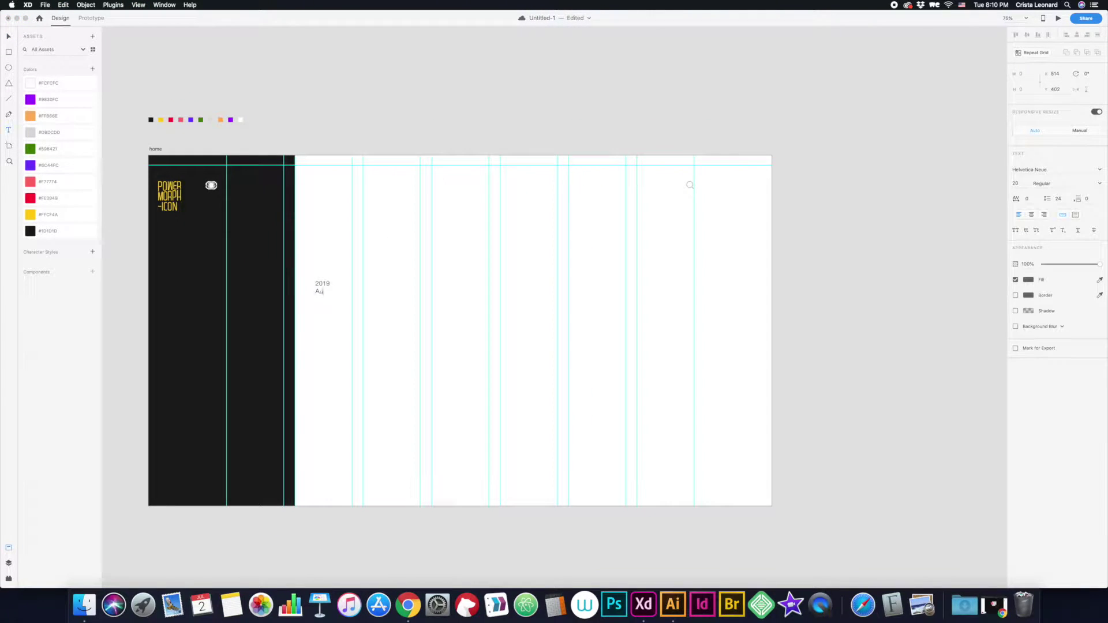
pyautogui.press('Return')
pyautogui.click(593, 98)
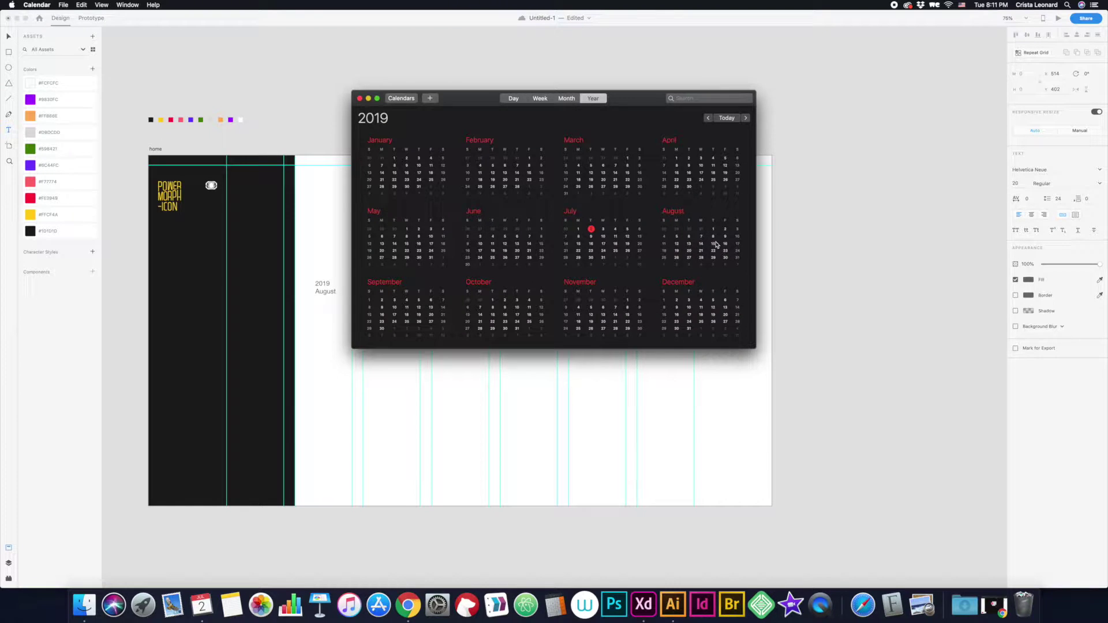
pyautogui.press('super+Tab')
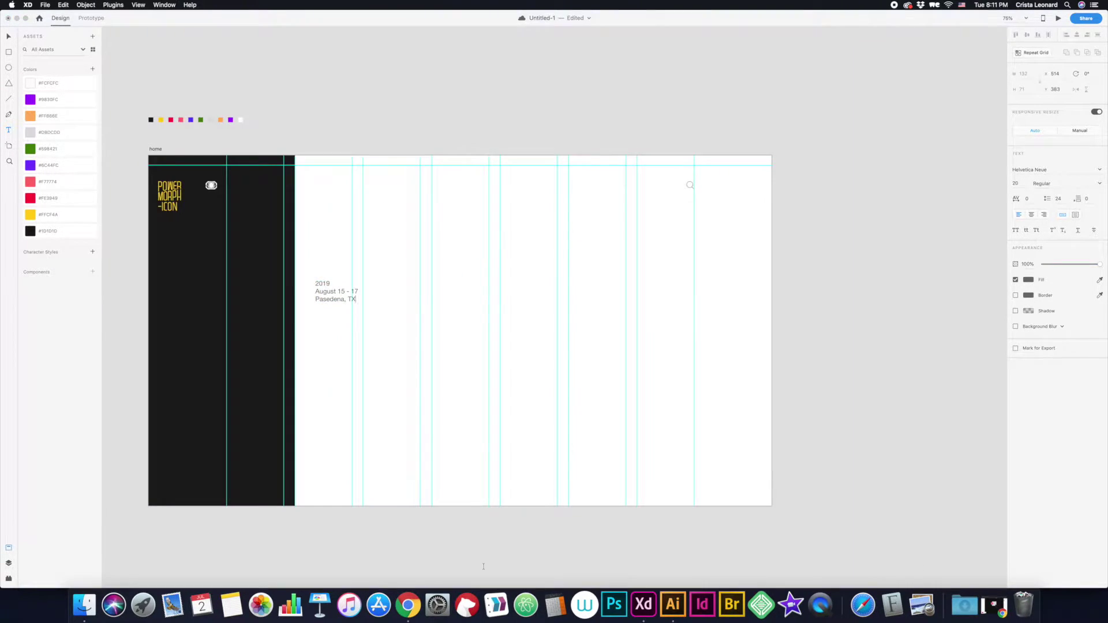
# Step: Make the date text white and move it to the panel's bottom-left
pyautogui.press('super+Tab')
pyautogui.press('super+Tab')
pyautogui.click(58, 88)
pyautogui.moveTo(339, 293); pyautogui.dragTo(182, 470)
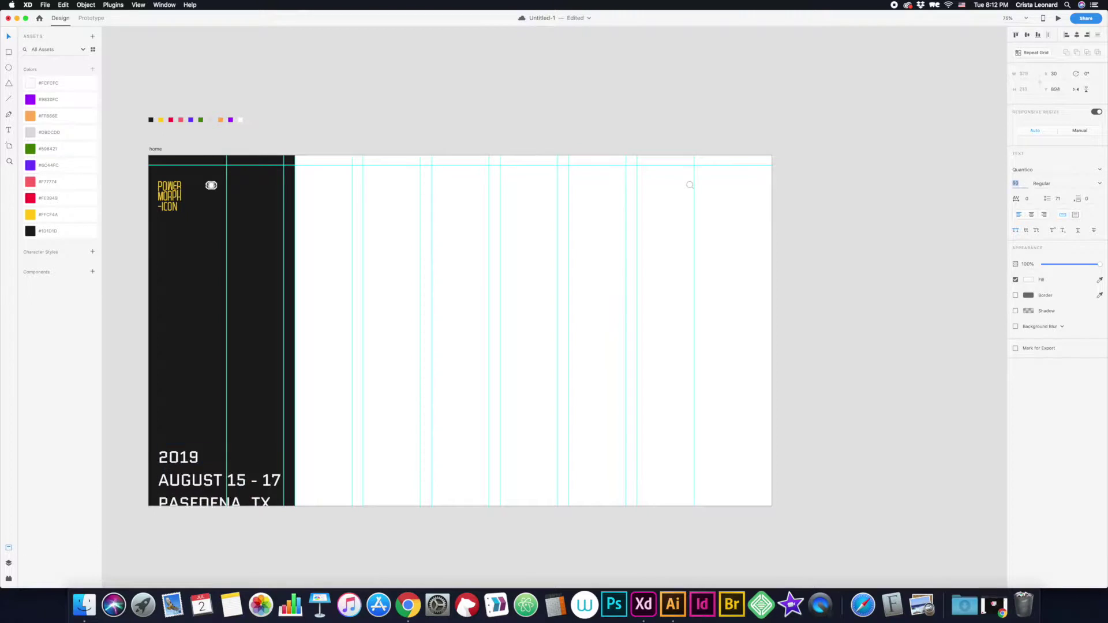
# Step: Narrow the left panel to the column guide and enlarge the logo
pyautogui.click(288, 331)
pyautogui.moveTo(288, 331); pyautogui.dragTo(282, 330)
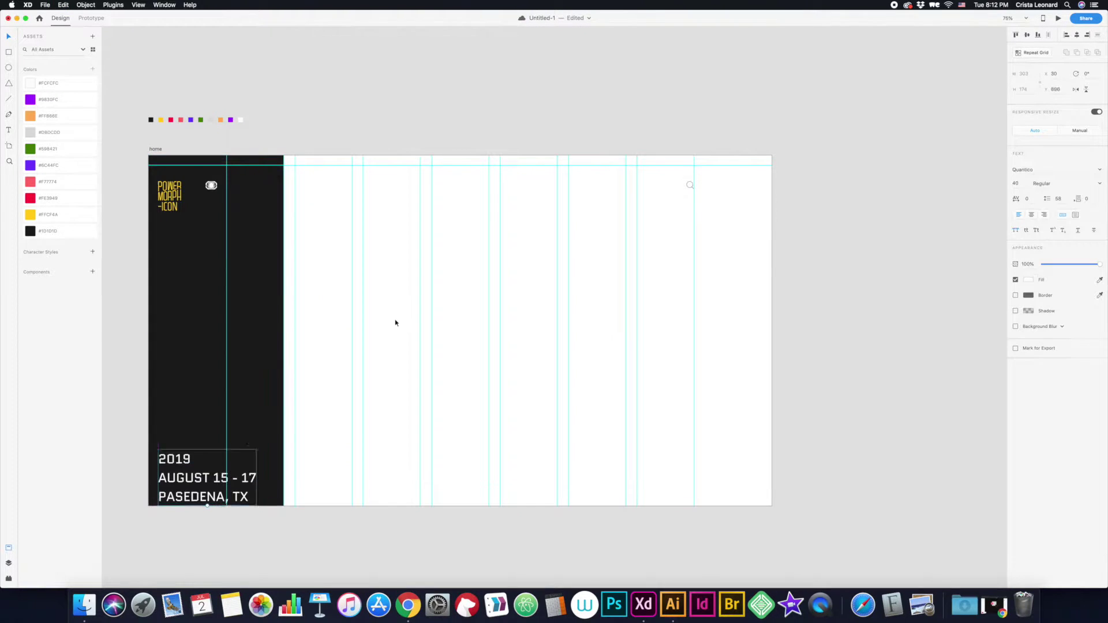
pyautogui.hscroll(-3, 351, 322)
pyautogui.moveTo(370, 198); pyautogui.dragTo(420, 183)
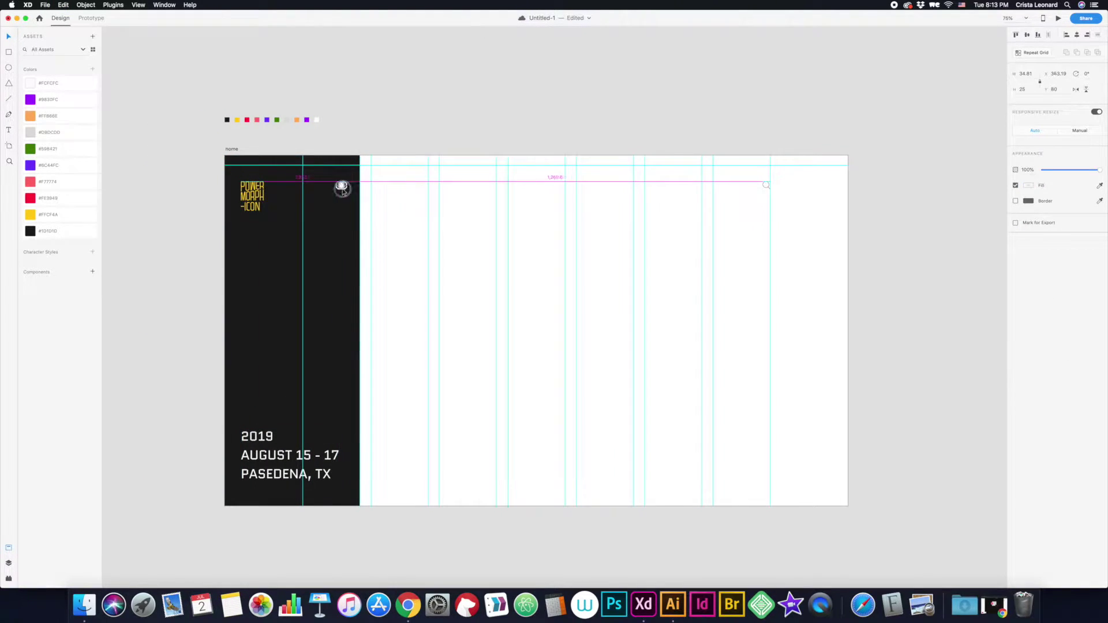
pyautogui.hscroll(3, 421, 183)
pyautogui.hscroll(1, 635, 207)
# Step: Recolour the left panel red using the Assets colours
pyautogui.click(266, 242)
pyautogui.click(48, 181)
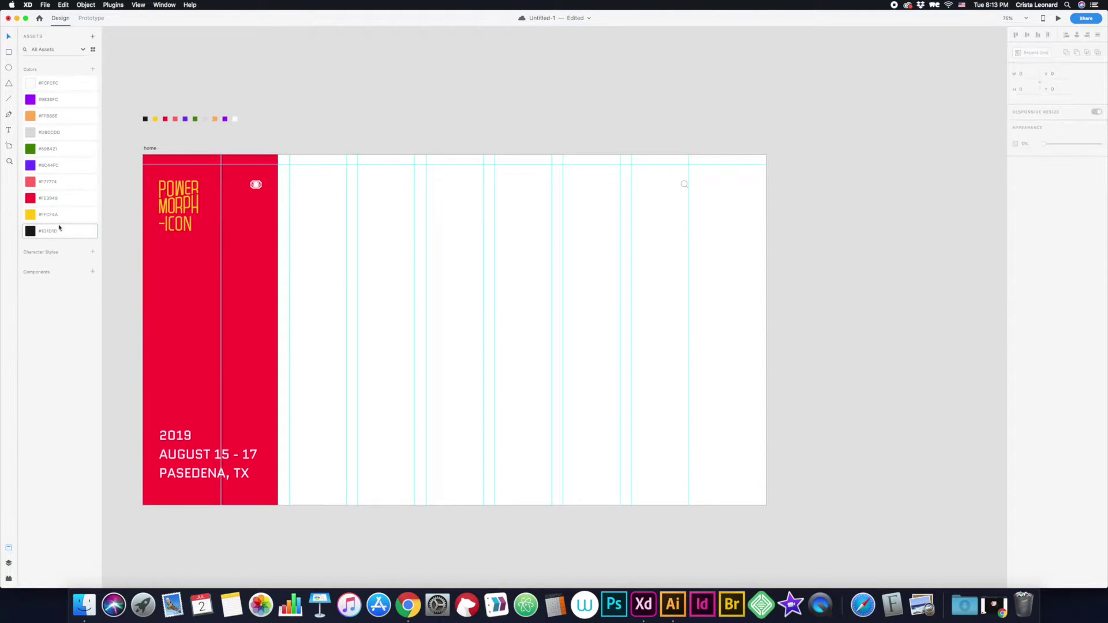
pyautogui.click(1016, 198)
pyautogui.click(325, 220)
pyautogui.hscroll(-1, 324, 220)
pyautogui.hscroll(1, 324, 220)
pyautogui.press('super+z')
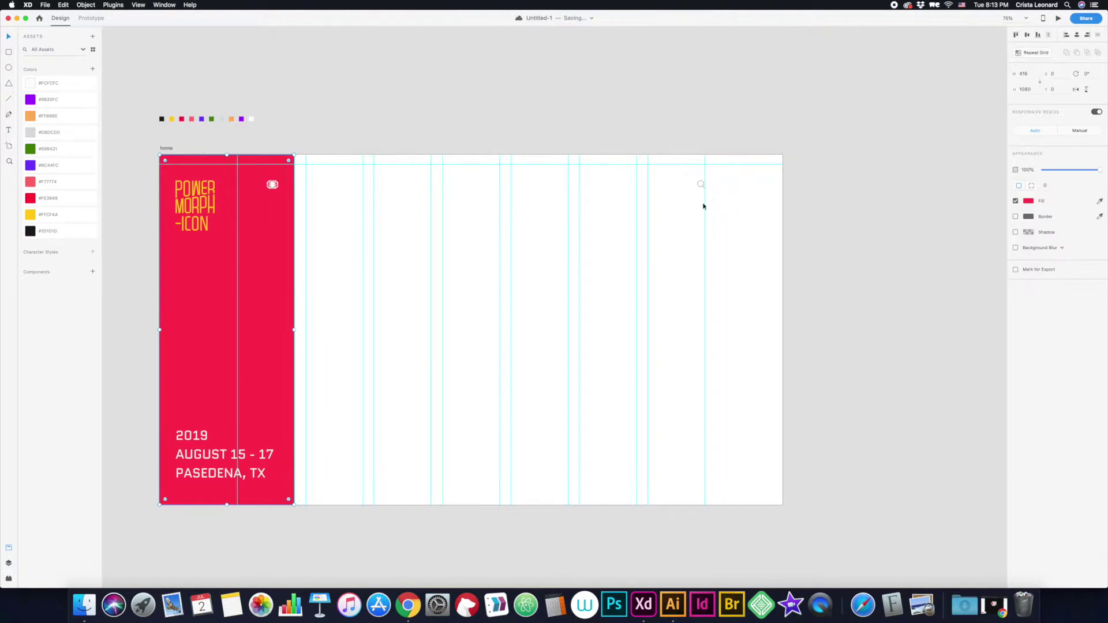
# Step: Give the vertical line a border size of 3 and move it to the panel edge
pyautogui.click(306, 157)
pyautogui.click(1029, 186)
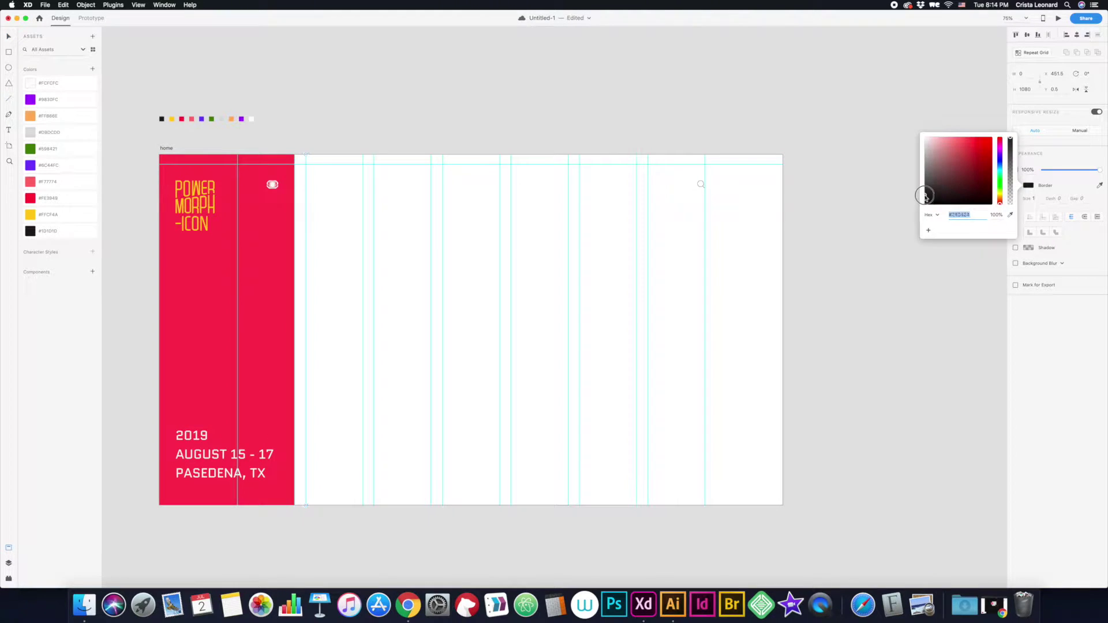
pyautogui.click(307, 160)
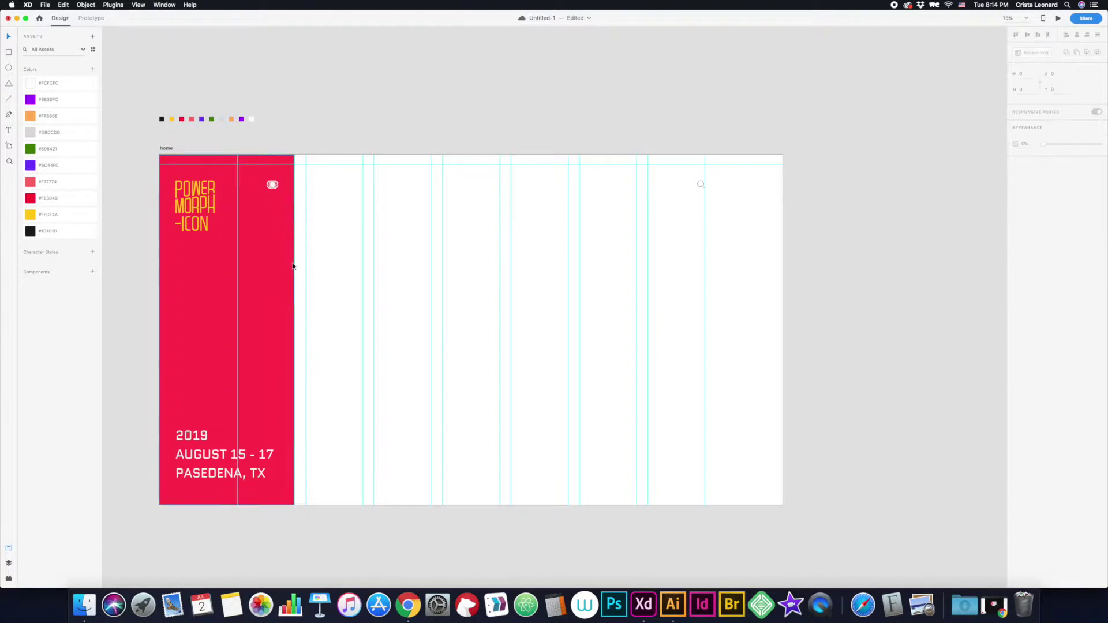
pyautogui.click(1033, 198)
pyautogui.write('3')
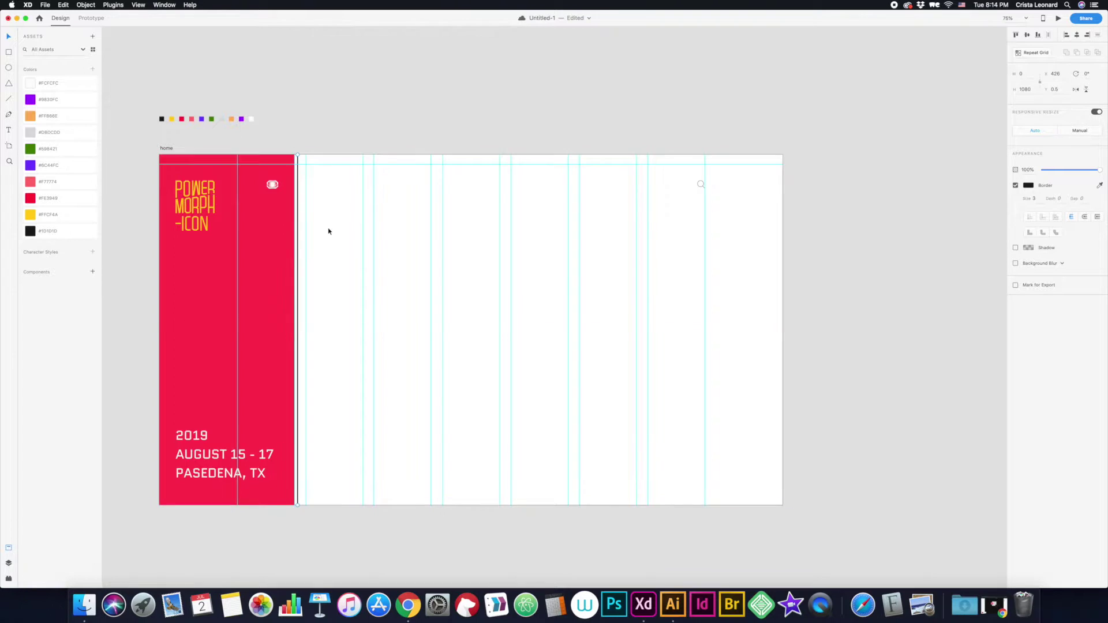
pyautogui.moveTo(299, 200)
pyautogui.mouseDown()
pyautogui.moveTo(315, 150)
pyautogui.moveTo(595, 202)
pyautogui.moveTo(599, 173)
pyautogui.mouseUp()
# Step: Move a vertical line to the right guide and delete the stray small square
pyautogui.scroll(-1, 620, 193)
pyautogui.click(755, 203)
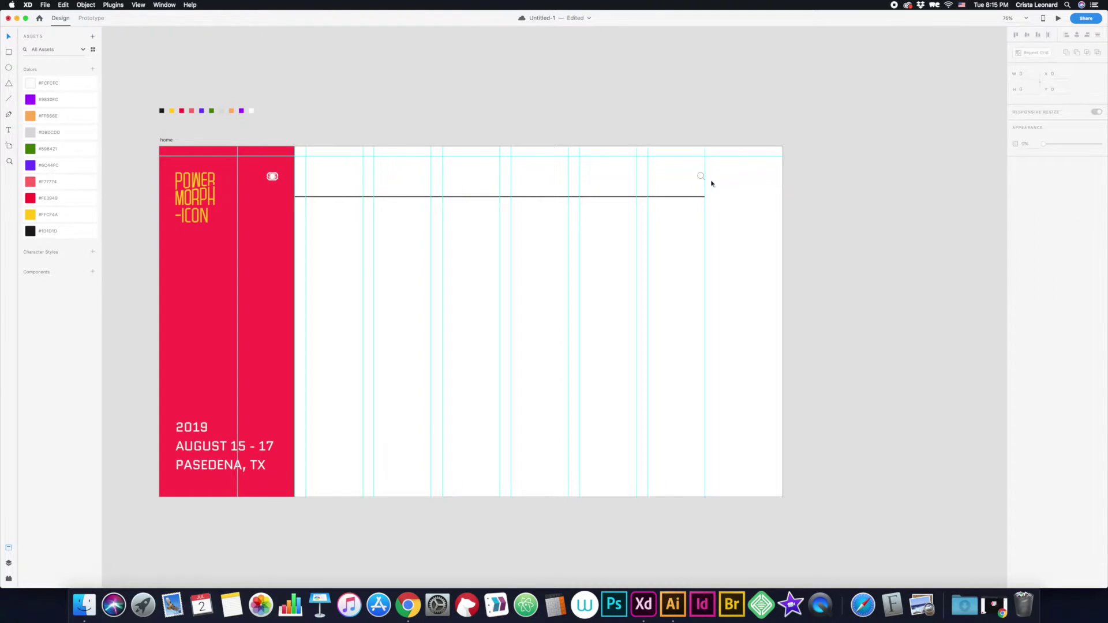
pyautogui.moveTo(293, 288); pyautogui.dragTo(703, 288)
pyautogui.click(734, 290)
pyautogui.moveTo(632, 168)
pyautogui.mouseDown()
pyautogui.moveTo(652, 188)
pyautogui.moveTo(288, 179)
pyautogui.mouseUp()
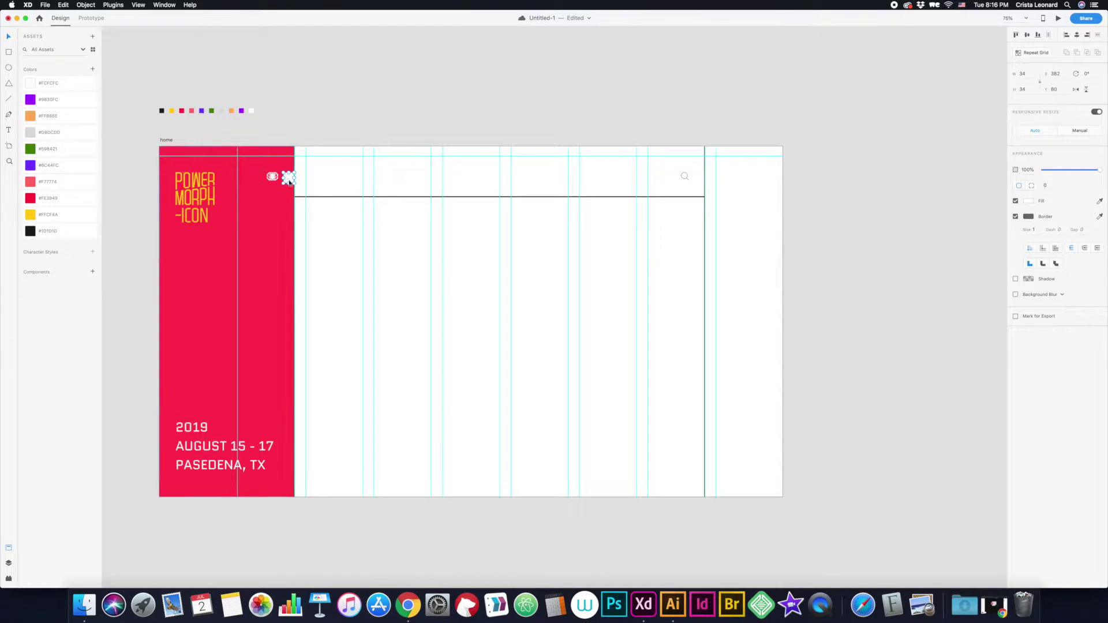
pyautogui.press('Delete')
# Step: Clear the selection and place a text cursor in the header for a nav label
pyautogui.hscroll(3, 445, 198)
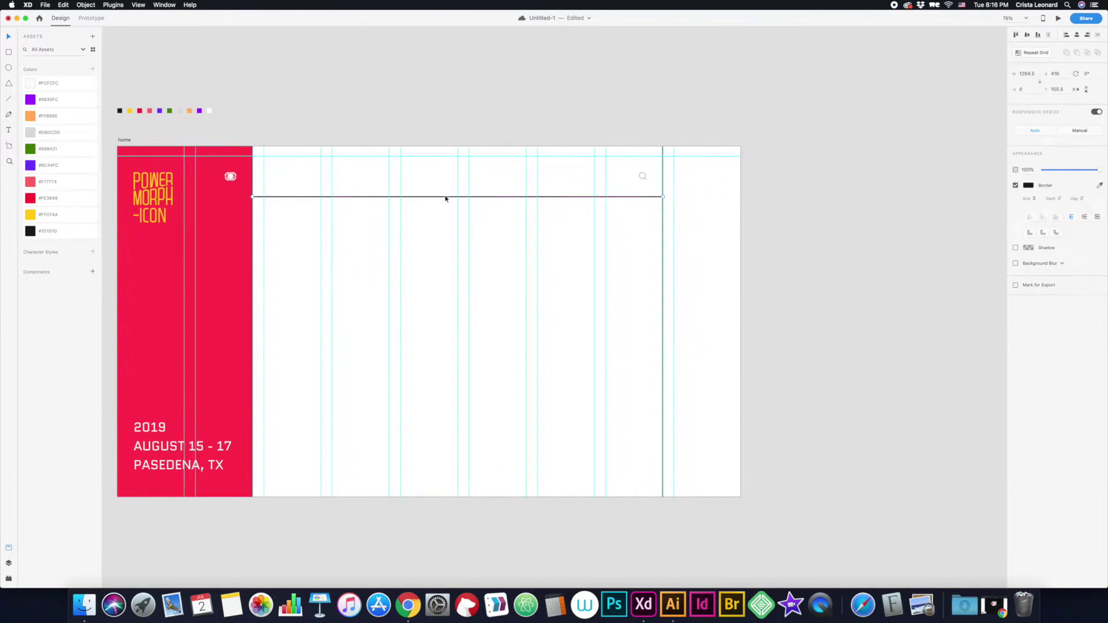
pyautogui.click(319, 215)
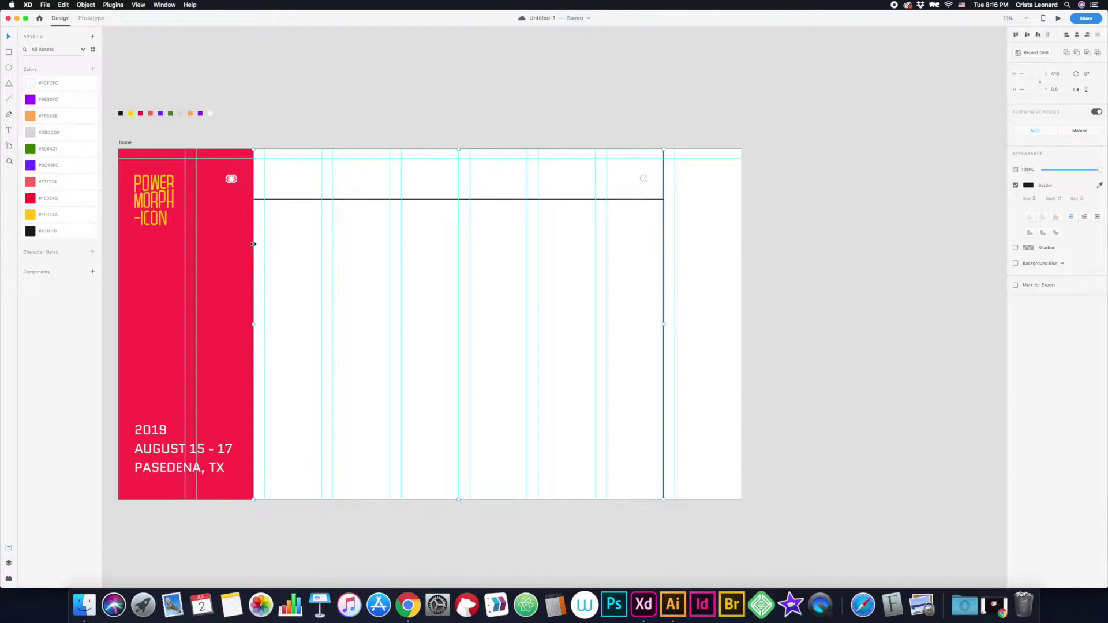
pyautogui.press('Escape')
pyautogui.scroll(-2, 292, 216)
pyautogui.hscroll(-2, 292, 191)
pyautogui.press('t')
pyautogui.click(332, 158)
# Step: Type the 'registration' nav label in Nudista and duplicate it to the right
pyautogui.write('registration')
pyautogui.press('super+a')
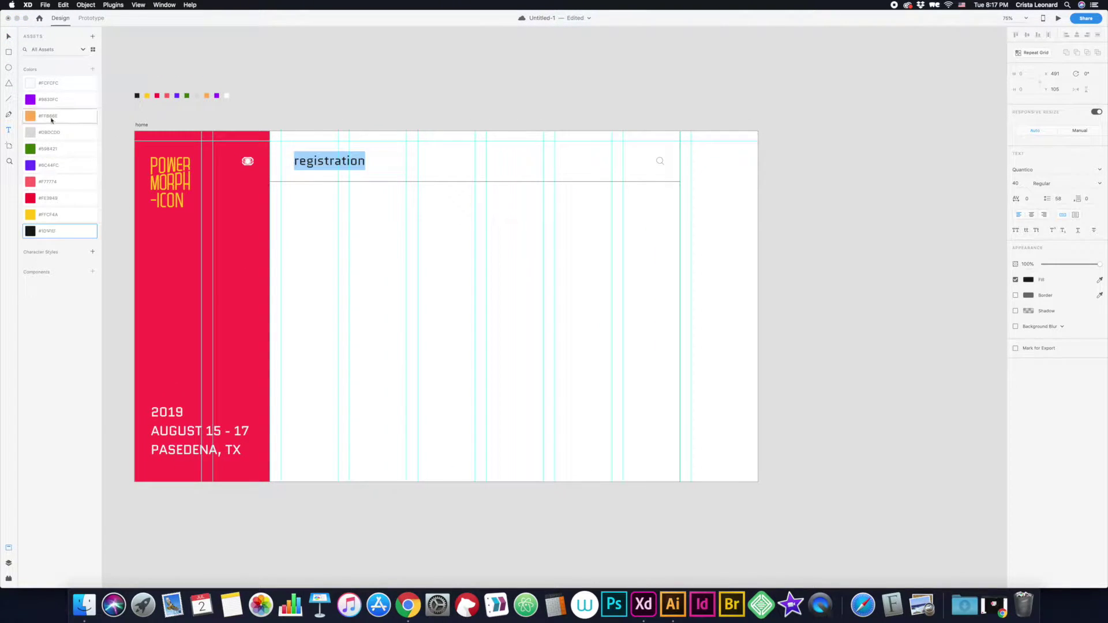
pyautogui.write('Nudista')
pyautogui.press('Return')
pyautogui.press('Escape')
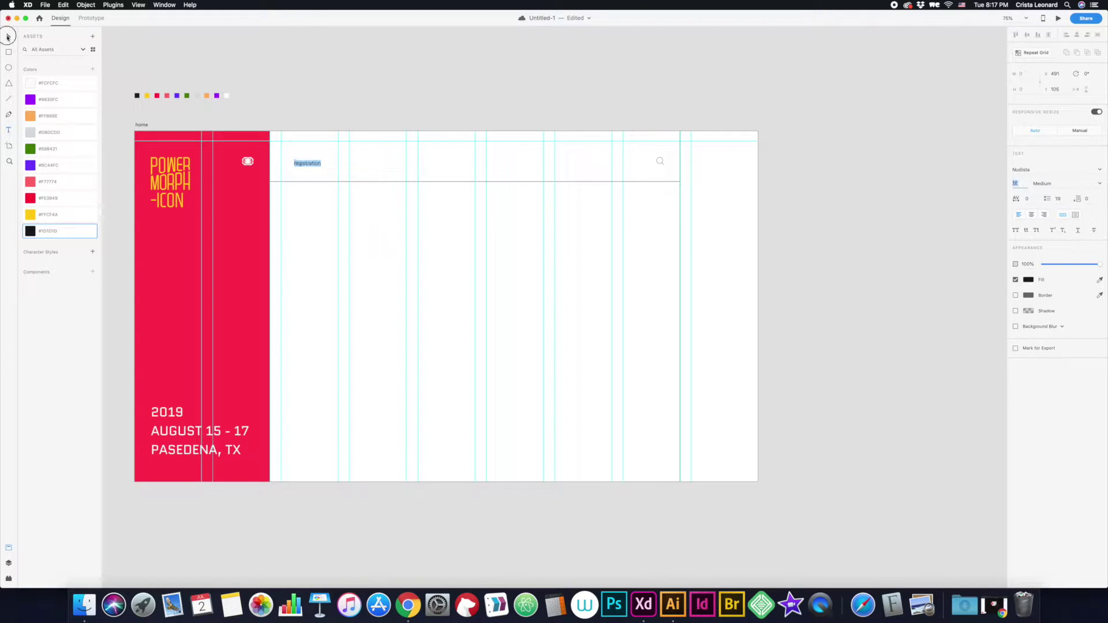
pyautogui.click(659, 161)
pyautogui.click(1028, 201)
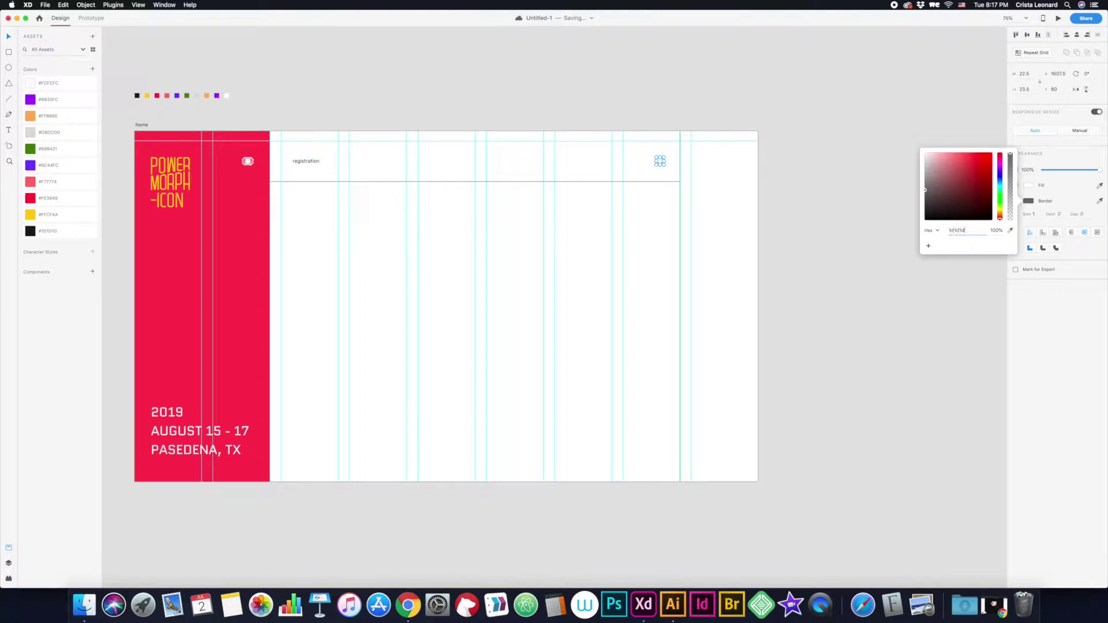
pyautogui.moveTo(306, 161); pyautogui.dragTo(339, 161)
# Step: Rename duplicated nav labels to guests, panels, vendors and faq, and raise the date block
pyautogui.scroll(2, 391, 216)
pyautogui.write('exclusives')
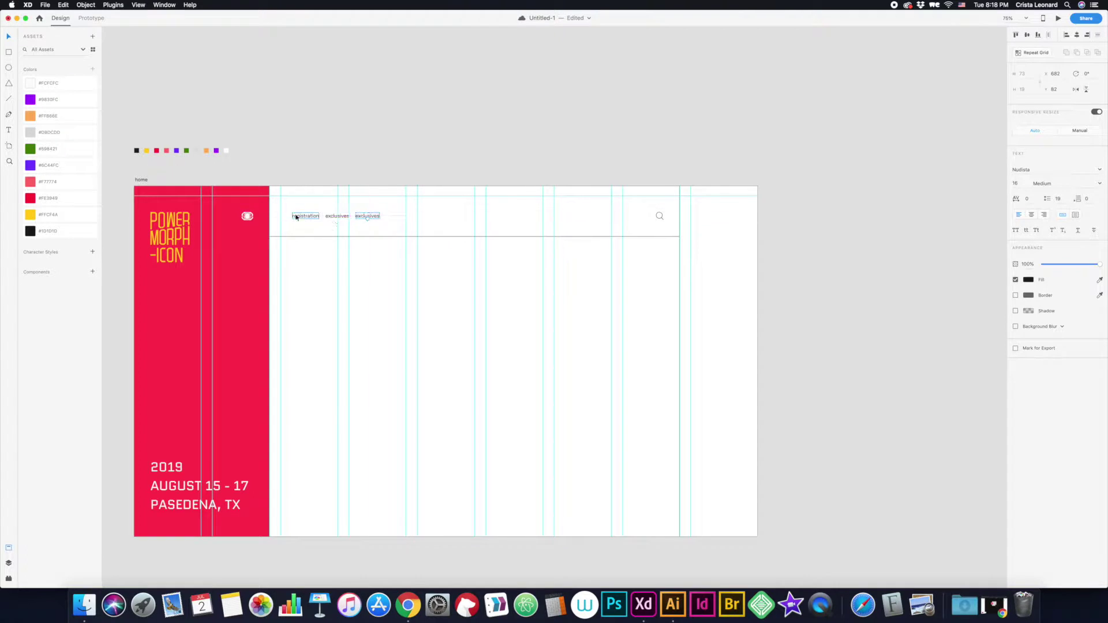
pyautogui.doubleClick(297, 217)
pyautogui.write('guests')
pyautogui.press('super+d')
pyautogui.write('panels')
pyautogui.press('Escape')
pyautogui.press('super+d')
pyautogui.press('Return')
pyautogui.write('ves')
pyautogui.press('Return')
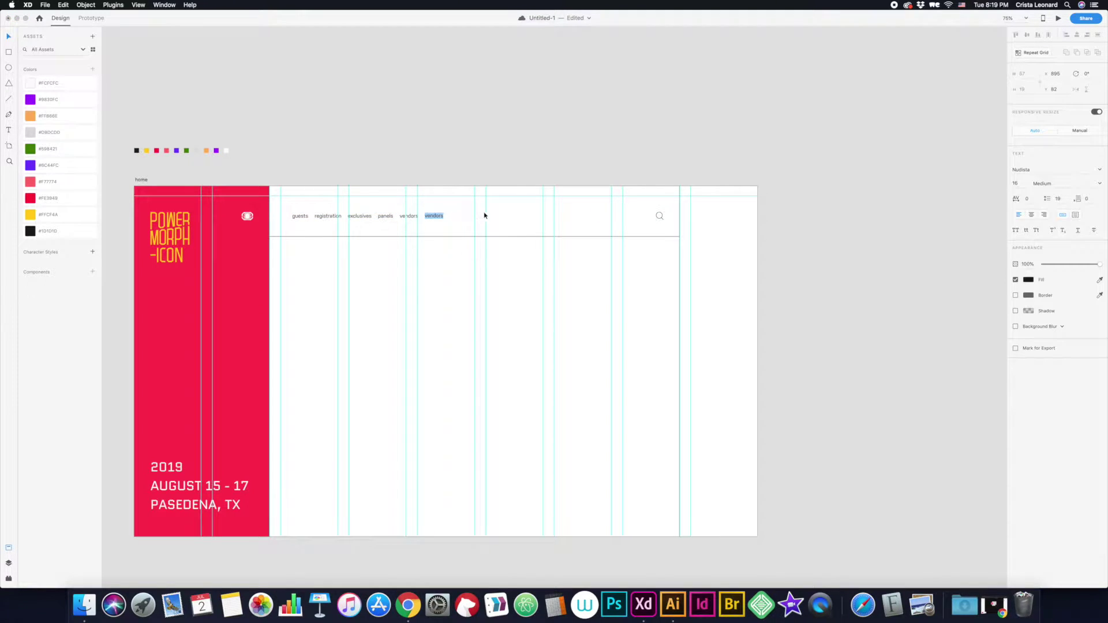
pyautogui.write('q')
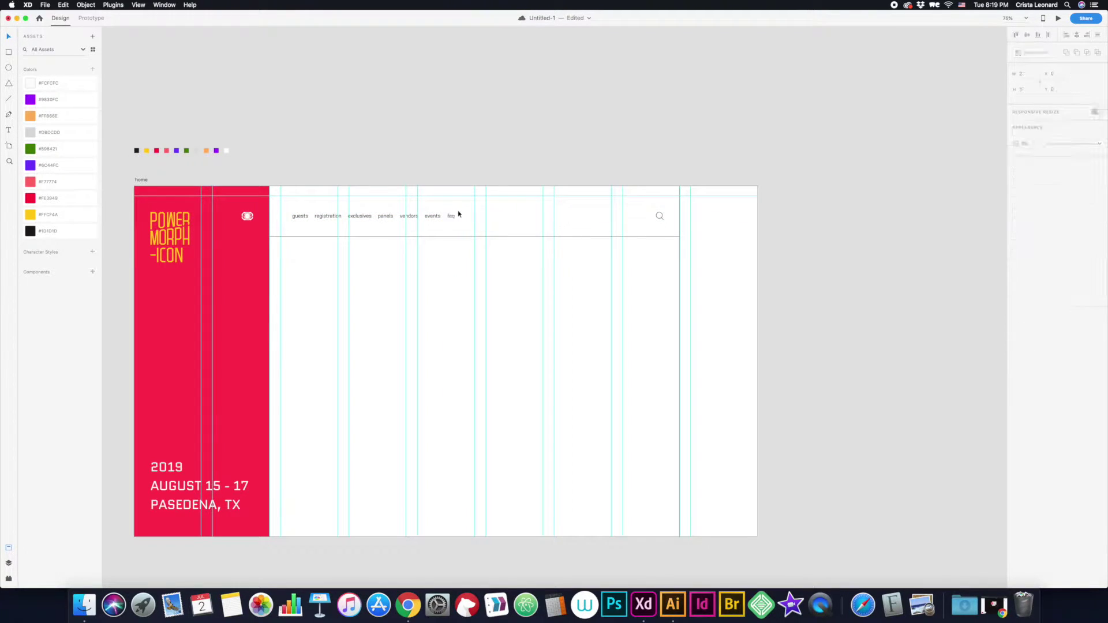
pyautogui.moveTo(198, 485); pyautogui.dragTo(198, 358)
# Step: Remove the hyphen from the POWER MORPHICON EXPRESS title and move it to the column bottom
pyautogui.write('POWER MORPH-IC')
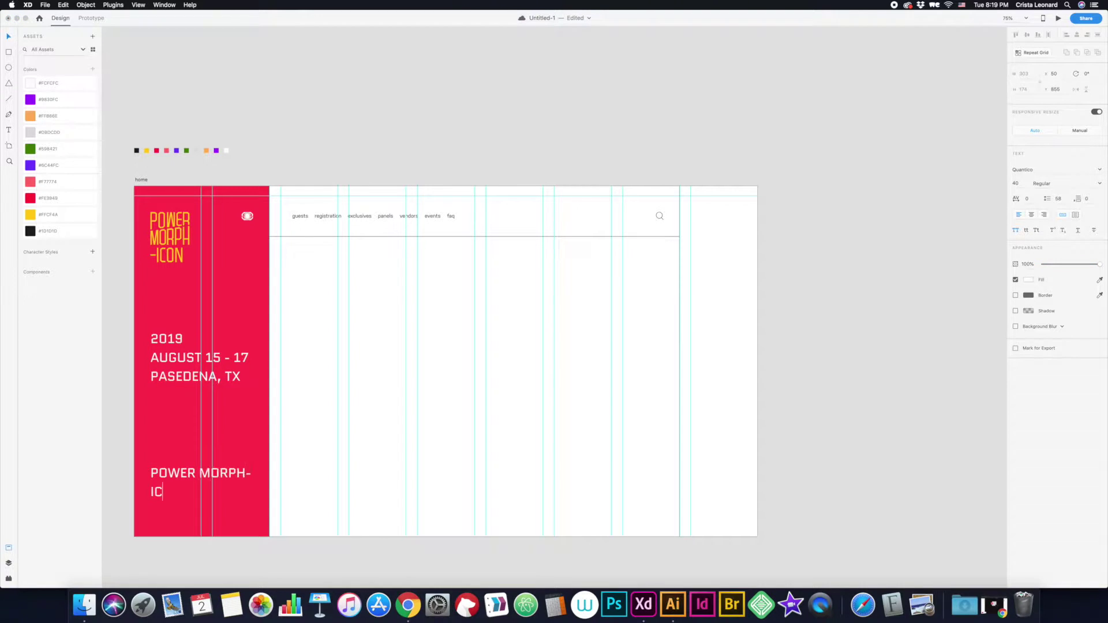
pyautogui.press('BackSpace')
pyautogui.moveTo(206, 490); pyautogui.dragTo(254, 490)
pyautogui.moveTo(243, 420); pyautogui.dragTo(202, 536)
# Step: Fill the bottom rectangle #1D1D1D and set a lighter artboard background colour
pyautogui.click(243, 427)
pyautogui.click(1028, 201)
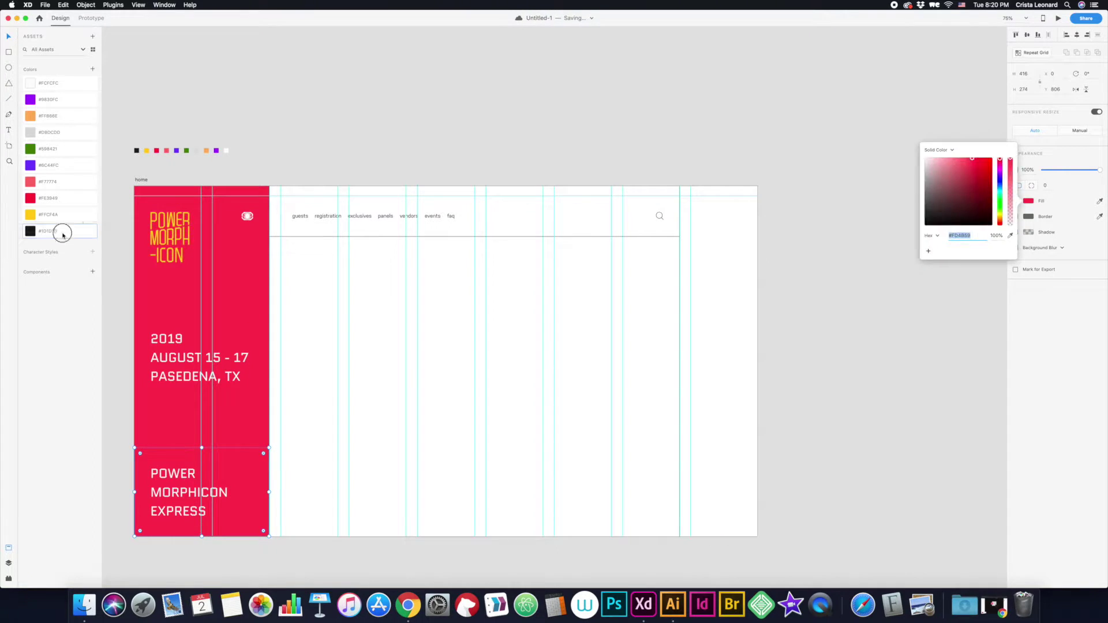
pyautogui.click(923, 254)
pyautogui.click(276, 276)
pyautogui.click(291, 236)
pyautogui.click(1028, 185)
pyautogui.click(141, 180)
pyautogui.click(1028, 200)
pyautogui.click(923, 162)
# Step: Fill the bottom block with the yellow #FFCF4A asset and check the nav divider's stroke
pyautogui.click(240, 468)
pyautogui.click(73, 86)
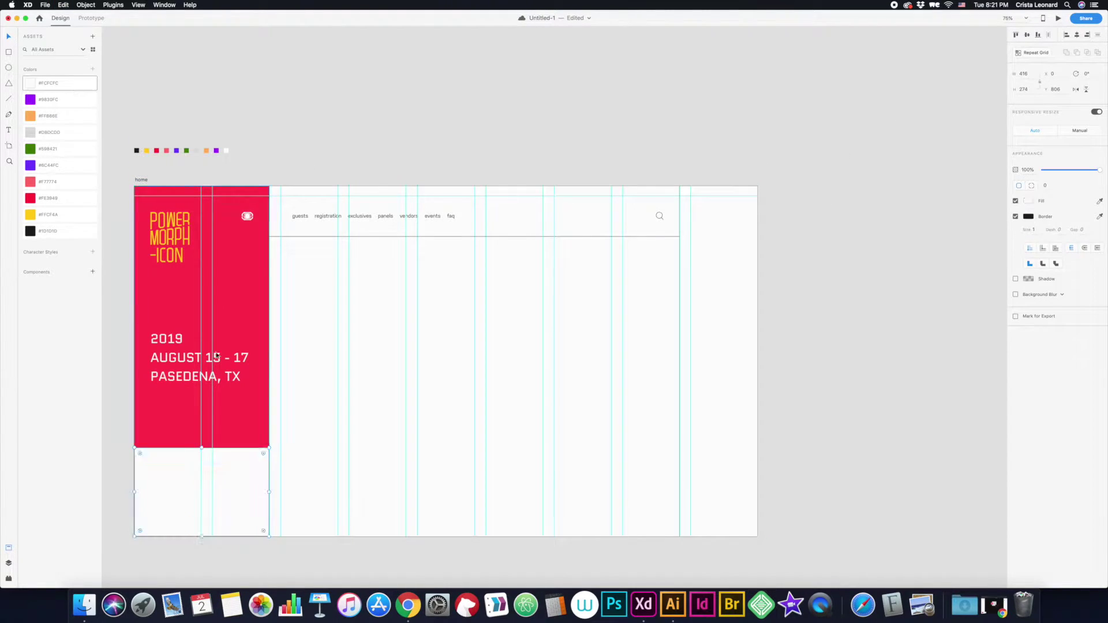
pyautogui.click(57, 214)
pyautogui.hscroll(1, 554, 433)
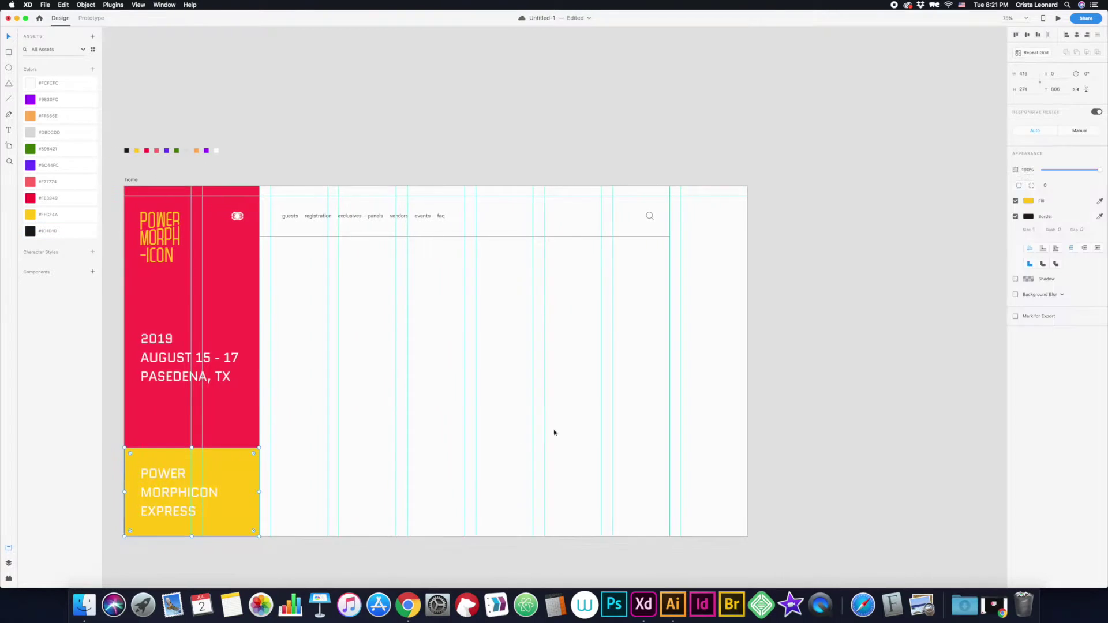
pyautogui.hscroll(-1, 254, 470)
pyautogui.press('Tab')
pyautogui.click(1029, 185)
pyautogui.click(436, 315)
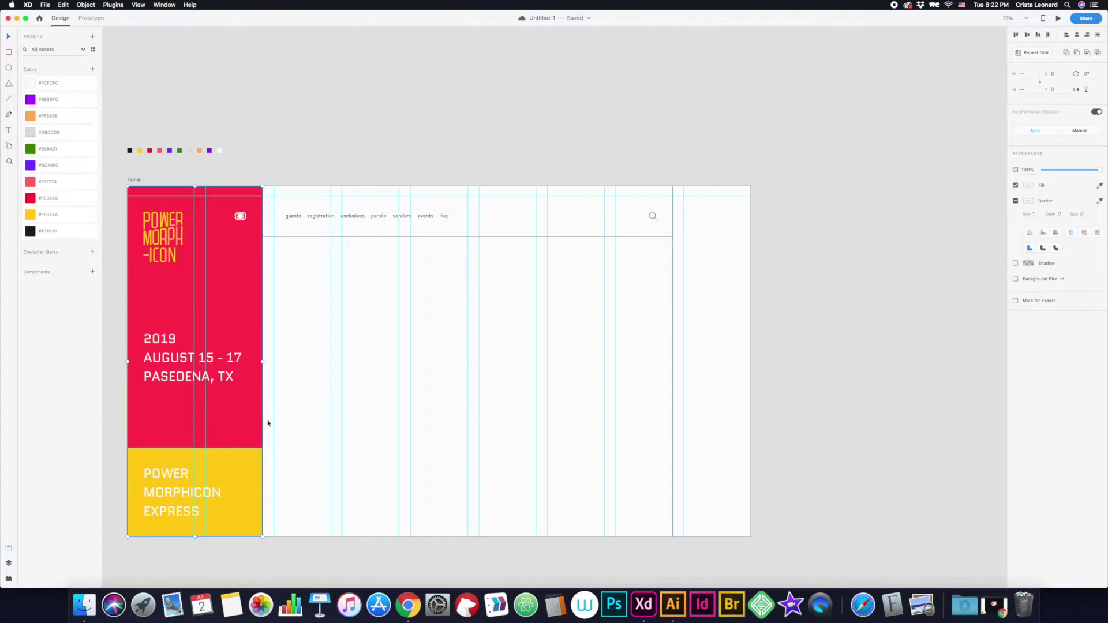
# Step: Extend the yellow block upward and duplicate the date text as GET TICKETS NOW
pyautogui.moveTo(195, 447); pyautogui.dragTo(195, 411)
pyautogui.moveTo(217, 470); pyautogui.dragTo(218, 442)
pyautogui.click(173, 358)
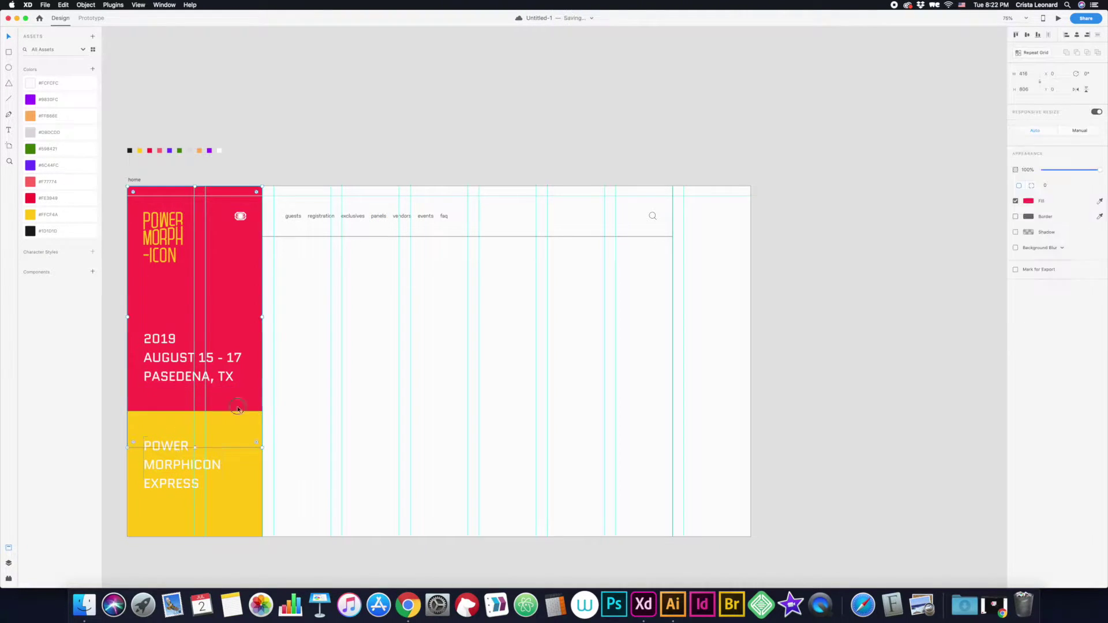
pyautogui.moveTo(173, 358)
pyautogui.mouseDown()
pyautogui.moveTo(173, 342)
pyautogui.moveTo(179, 414)
pyautogui.mouseUp()
pyautogui.doubleClick(179, 414)
pyautogui.write('GET TICKETS NOW')
pyautogui.press('super+a')
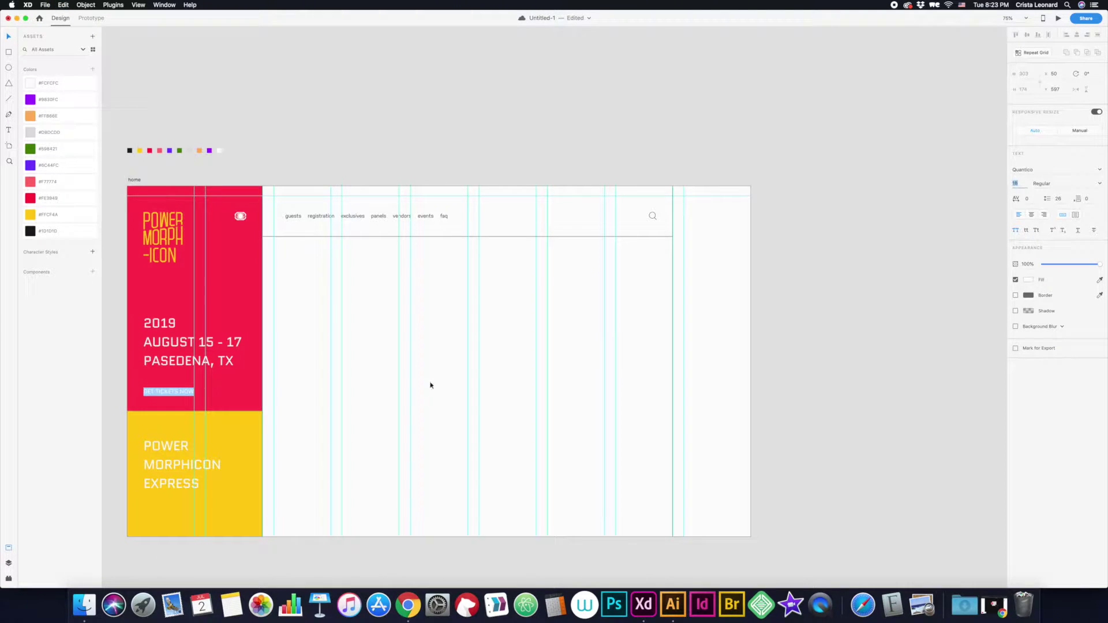
# Step: Draw a bordered box around GET TICKETS NOW and set the button height to 50
pyautogui.press('r')
pyautogui.moveTo(144, 376); pyautogui.dragTo(206, 387)
pyautogui.click(1029, 216)
pyautogui.click(591, 346)
pyautogui.moveTo(289, 375)
pyautogui.mouseDown()
pyautogui.moveTo(168, 378)
pyautogui.moveTo(177, 347)
pyautogui.moveTo(186, 478)
pyautogui.mouseUp()
pyautogui.scroll(-2, 146, 406)
pyautogui.click(1022, 89)
pyautogui.write('50')
# Step: Relabel the copied button MORE INFO and colour the POWER MORPHICON EXPRESS title red
pyautogui.doubleClick(175, 477)
pyautogui.write('MORE INFO')
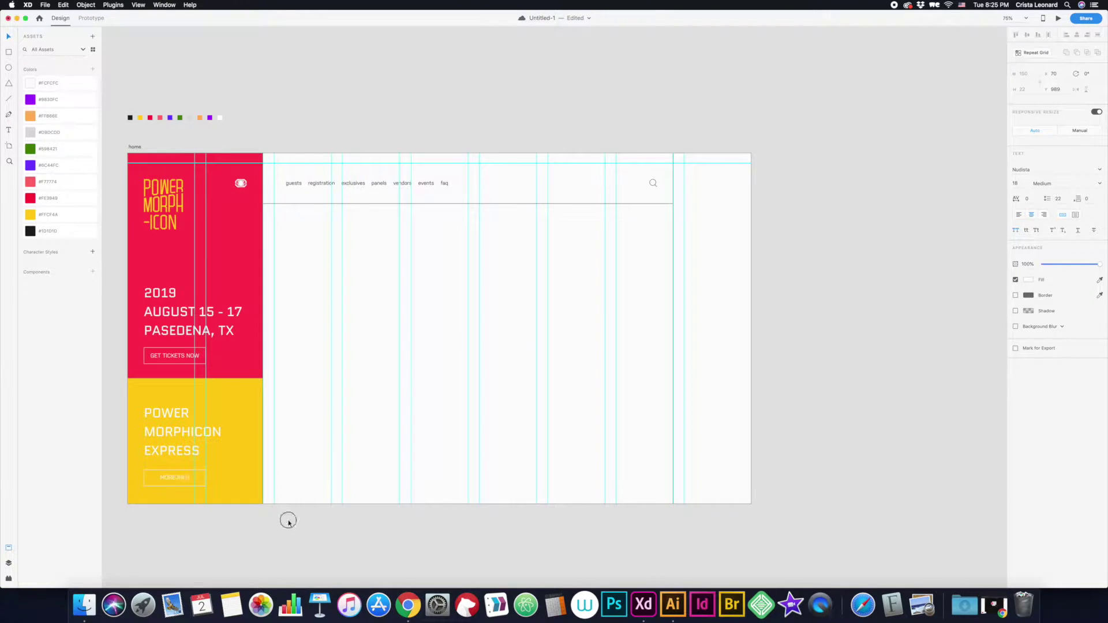
pyautogui.click(173, 431)
pyautogui.click(30, 198)
pyautogui.click(174, 478)
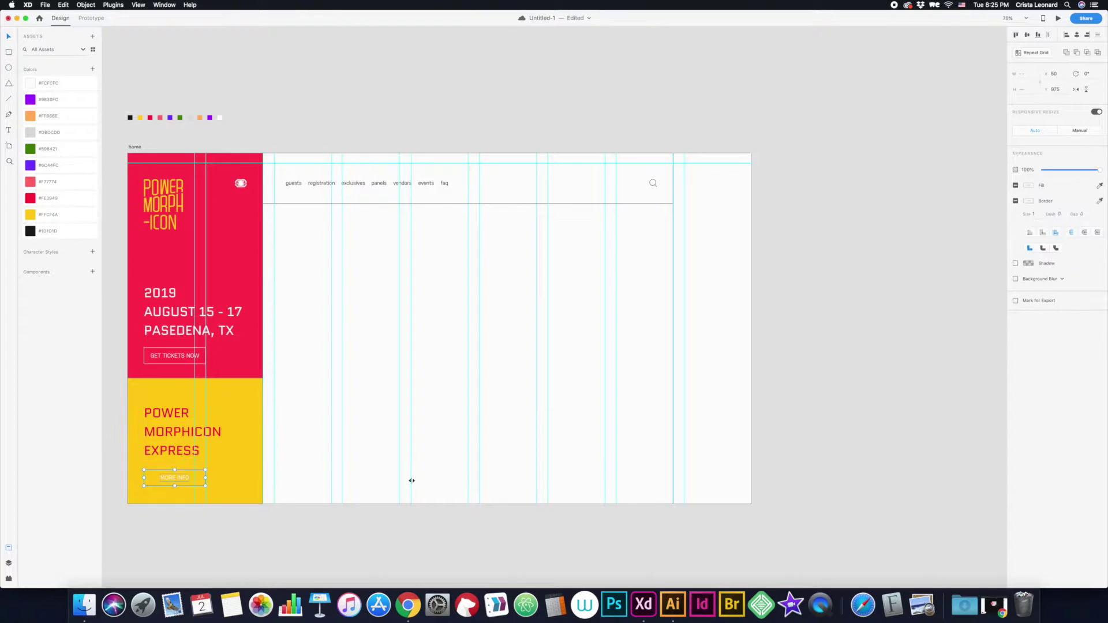
# Step: Save the red as a swatch, and try a purple lower-panel fill, then undo it
pyautogui.doubleClick(174, 477)
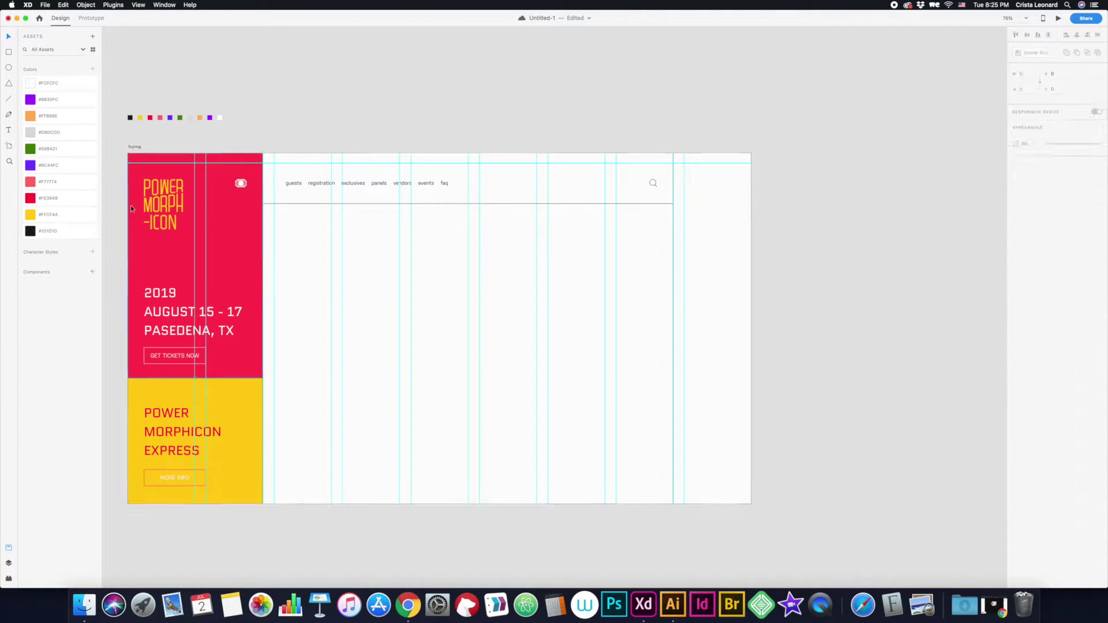
pyautogui.click(92, 68)
pyautogui.click(1029, 279)
pyautogui.moveTo(30, 182); pyautogui.dragTo(254, 439)
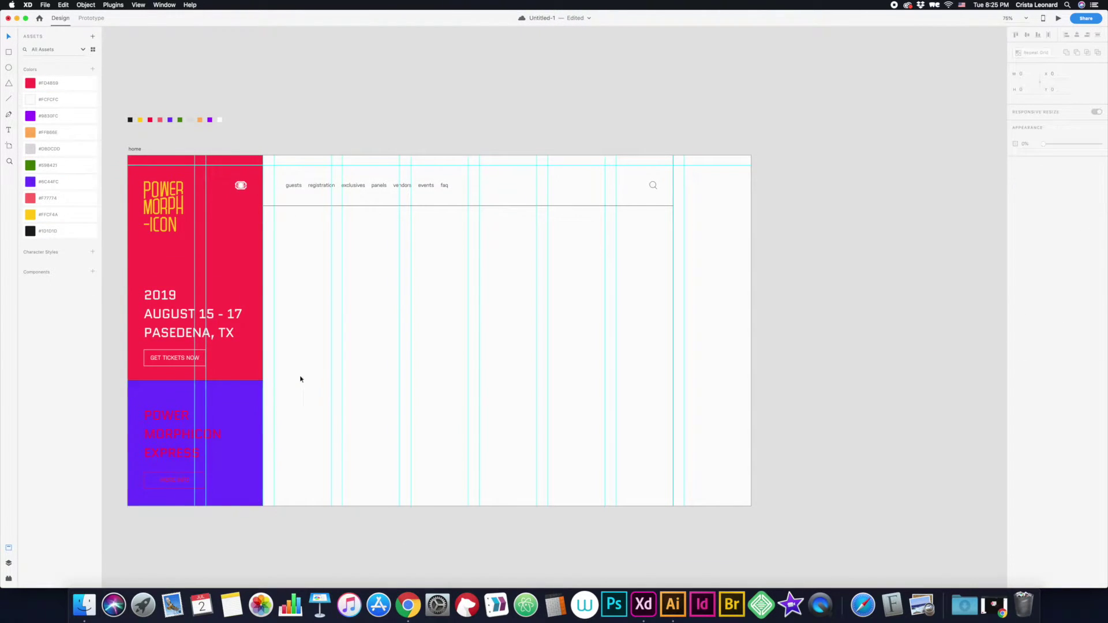
pyautogui.press('super+z')
pyautogui.press('super+z')
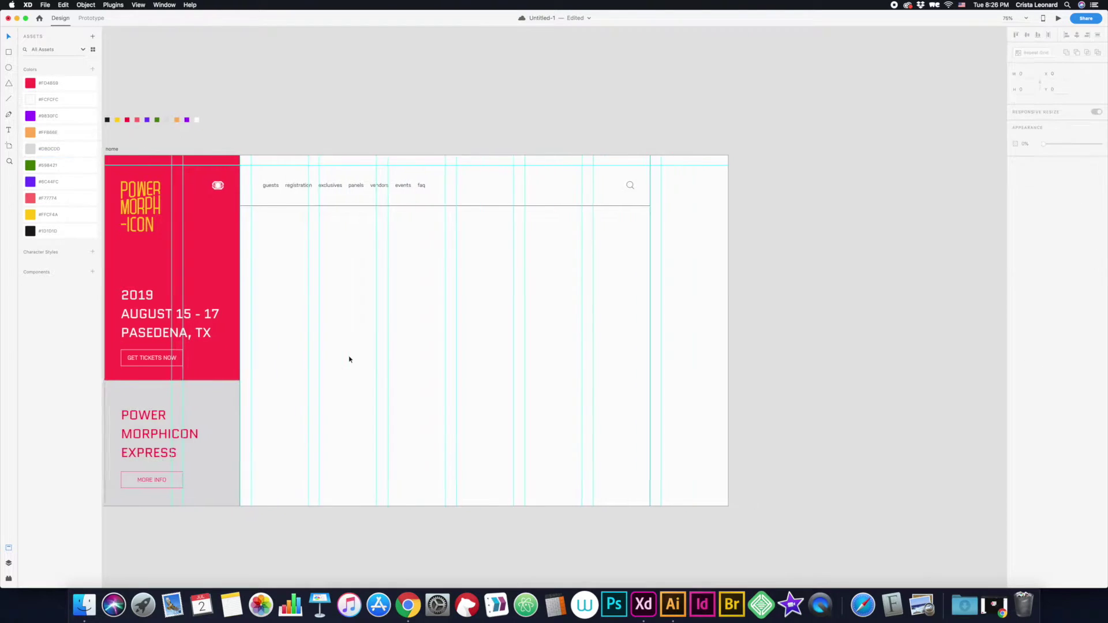
# Step: Move exclusives after faq and vendors beside events, and draw a button box by the search icon
pyautogui.moveTo(356, 184); pyautogui.dragTo(482, 190)
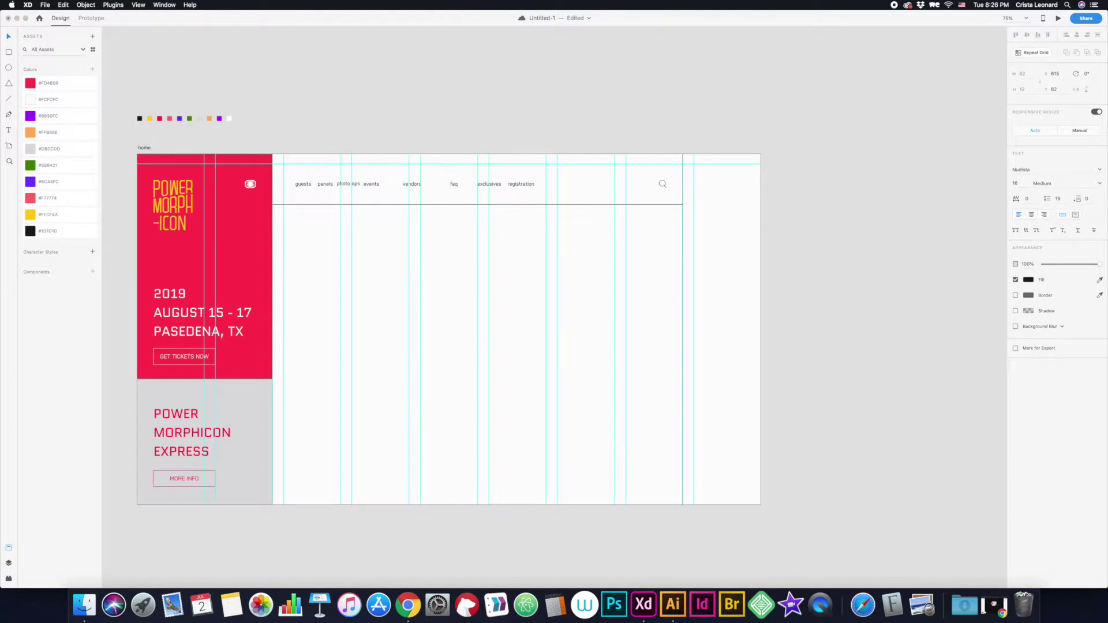
pyautogui.moveTo(412, 184); pyautogui.dragTo(399, 186)
pyautogui.moveTo(589, 181); pyautogui.dragTo(639, 187)
pyautogui.click(1029, 279)
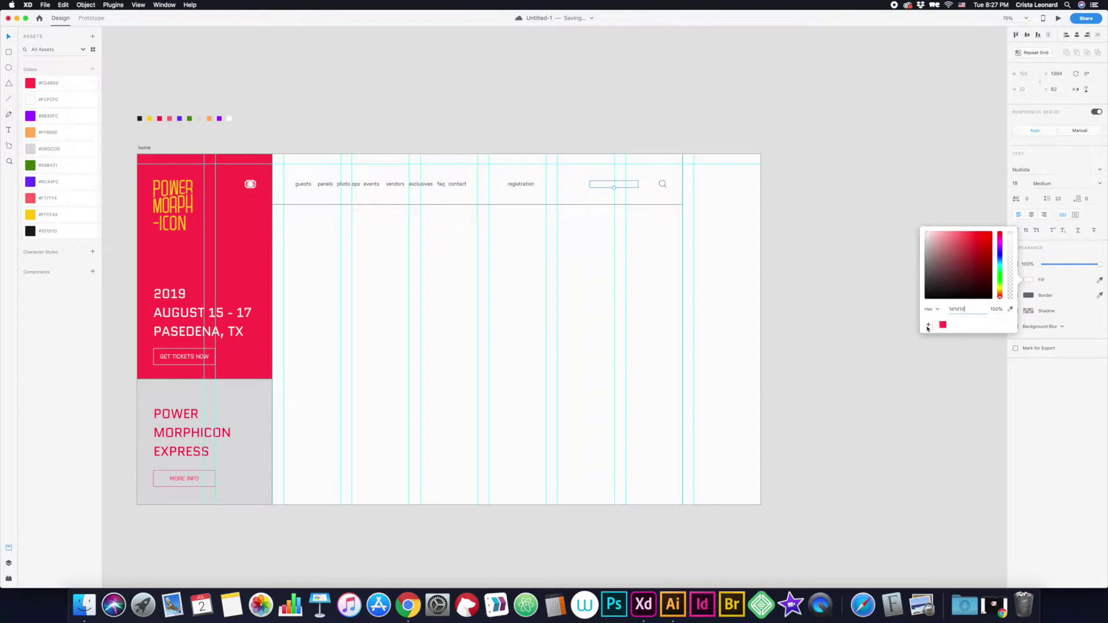
pyautogui.click(1015, 218)
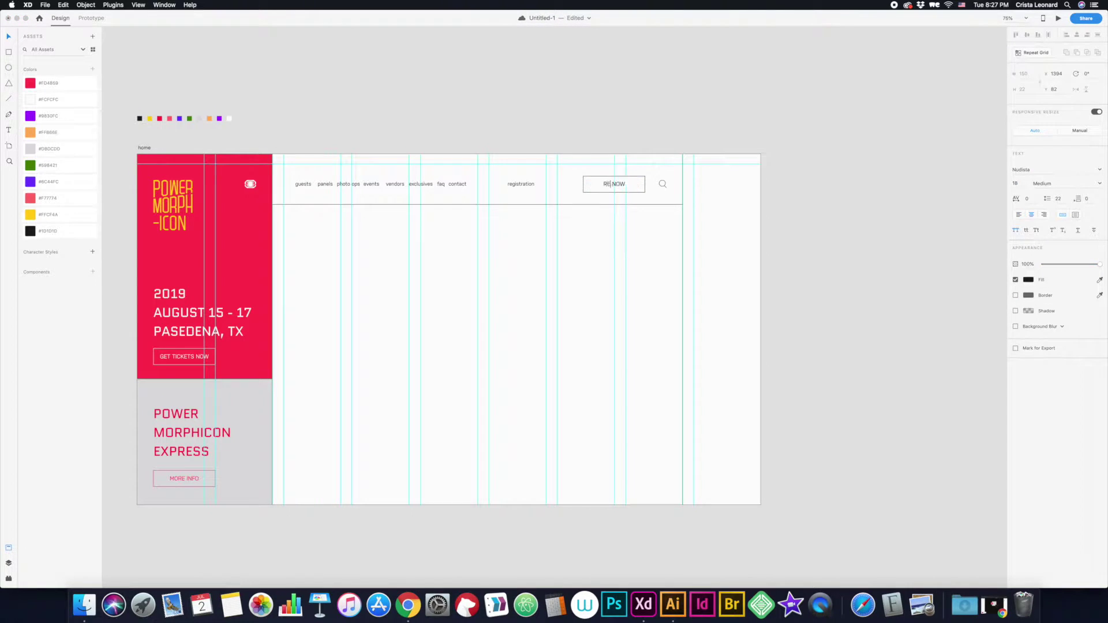
# Step: Delete the registration label, nudge REGISTER NOW right, and evenly respace the nav links
pyautogui.press('Delete')
pyautogui.hscroll(-3, 529, 188)
pyautogui.moveTo(643, 180); pyautogui.dragTo(647, 180)
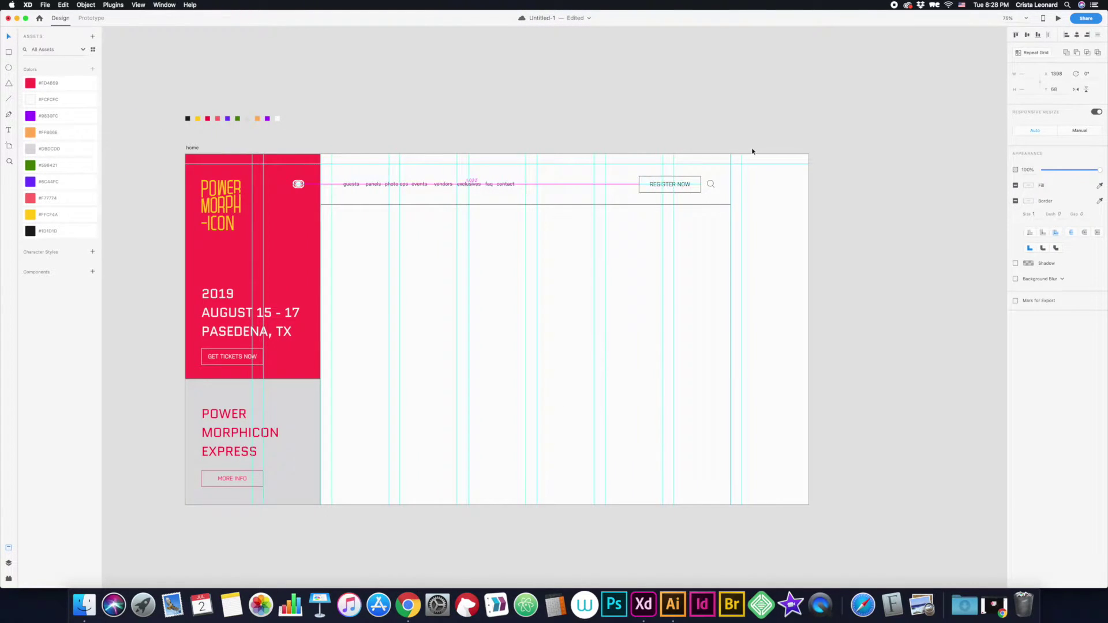
pyautogui.click(421, 184)
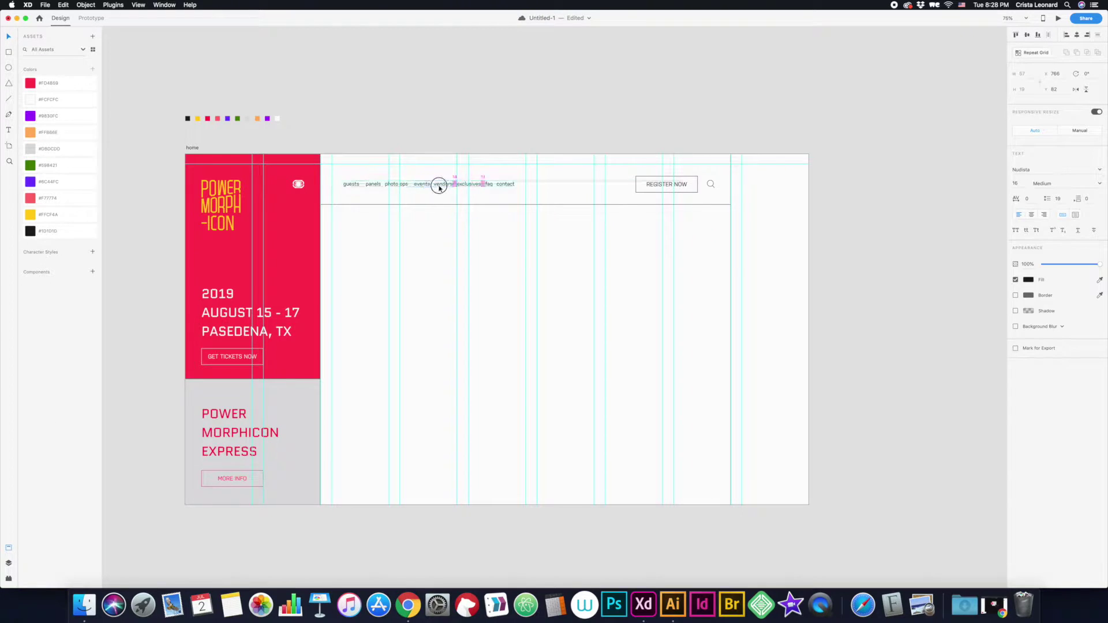
pyautogui.moveTo(404, 185); pyautogui.dragTo(451, 186)
pyautogui.moveTo(443, 185); pyautogui.dragTo(452, 184)
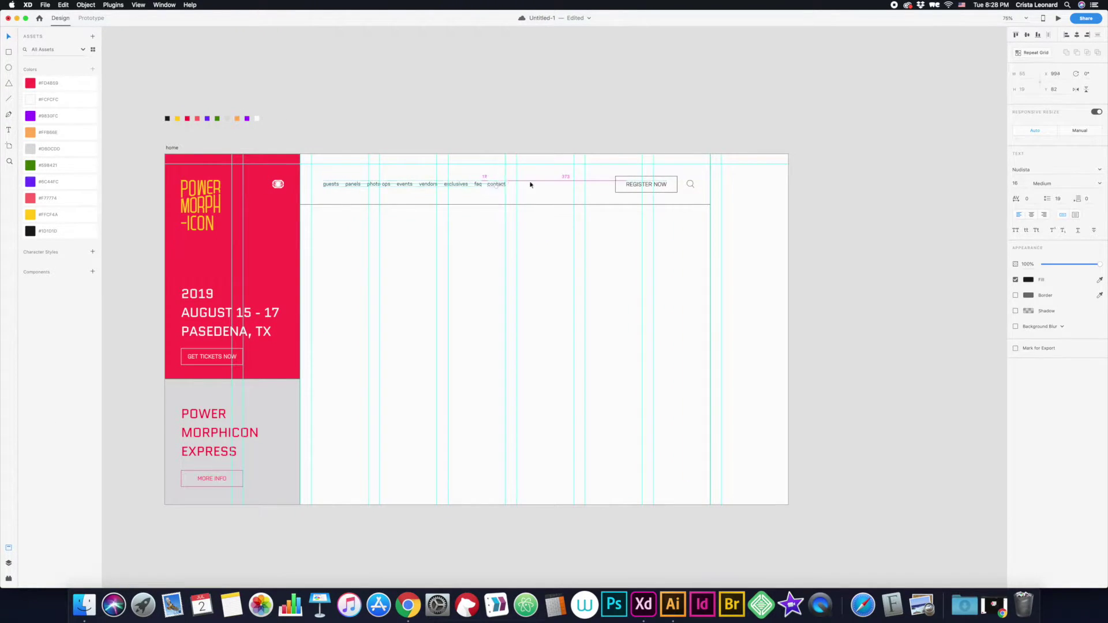
pyautogui.moveTo(495, 183); pyautogui.dragTo(597, 113)
pyautogui.click(596, 113)
# Step: Add a Guests heading at the top of the content area
pyautogui.scroll(-3, 565, 248)
pyautogui.scroll(1, 408, 225)
pyautogui.click(379, 200)
pyautogui.write('Guests')
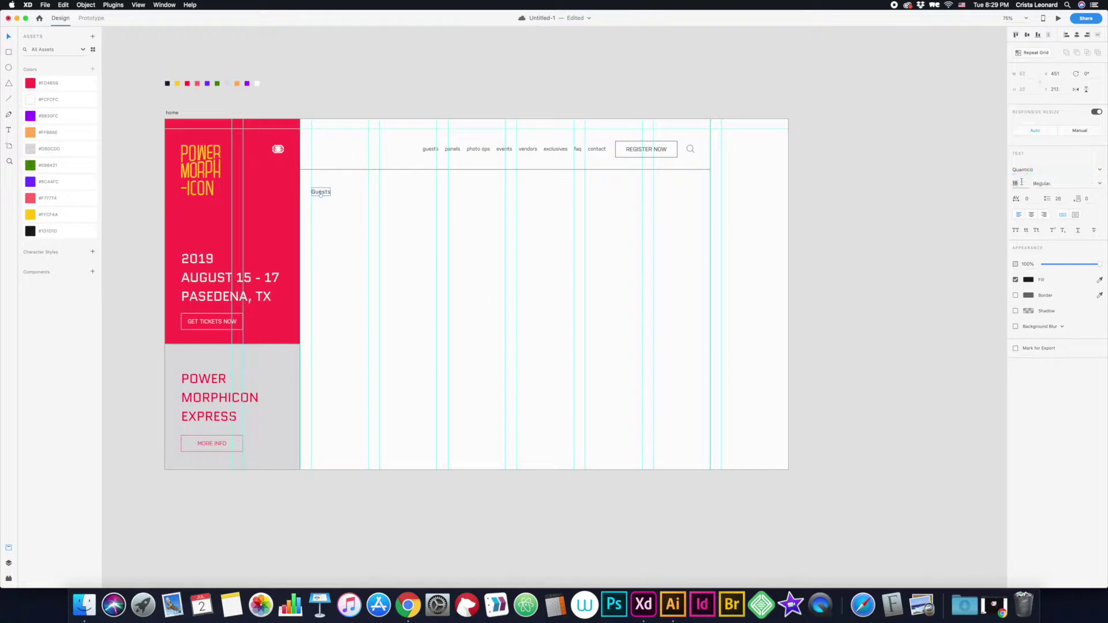
# Step: Nudge GUESTS down, then draw a full-height column at the right edge and fill it
pyautogui.moveTo(332, 192); pyautogui.dragTo(331, 199)
pyautogui.hscroll(2, 404, 231)
pyautogui.press('r')
pyautogui.moveTo(673, 115); pyautogui.dragTo(750, 465)
pyautogui.click(1029, 201)
pyautogui.click(931, 248)
pyautogui.click(295, 192)
pyautogui.hscroll(-2, 769, 158)
pyautogui.hscroll(3, 769, 158)
# Step: Check the Power Morphicon site in the browser for reference
pyautogui.press('super+Tab')
pyautogui.scroll(-10, 386, 272)
pyautogui.scroll(-10, 386, 272)
pyautogui.scroll(-5, 386, 272)
pyautogui.scroll(20, 791, 310)
pyautogui.press('super+Tab')
# Step: Add a LIKE US ON: heading at the top of the purple column
pyautogui.press('t')
pyautogui.click(657, 171)
pyautogui.write('Like us oo')
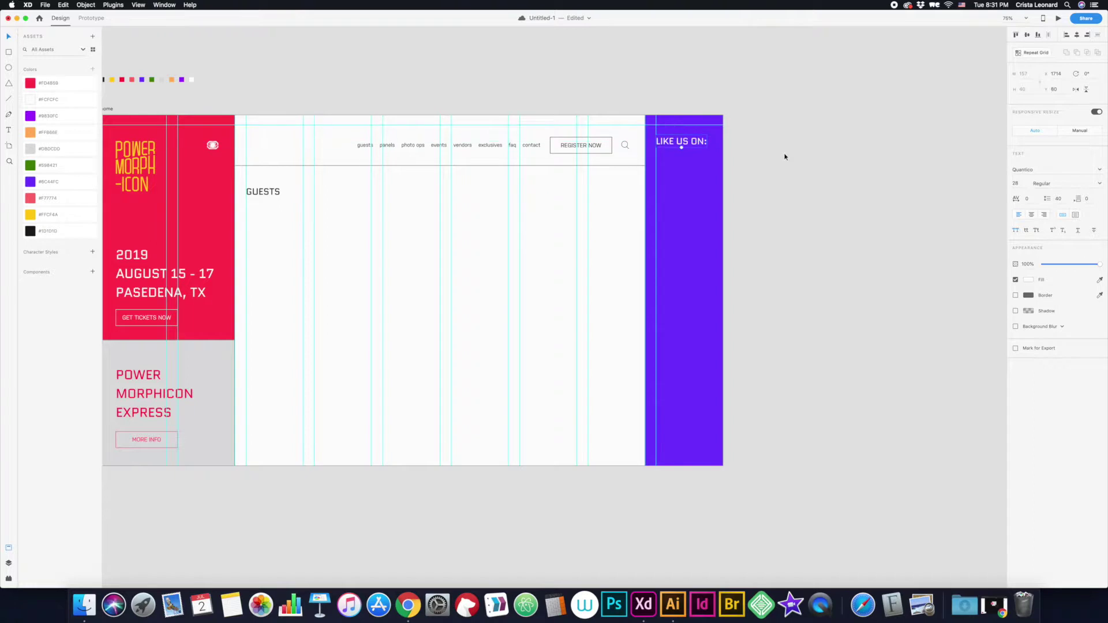
pyautogui.moveTo(690, 143); pyautogui.dragTo(692, 147)
# Step: Paste the social links into the purple column and line up the Facebook and Instagram icons
pyautogui.write('facebook instagram twitter')
pyautogui.moveTo(604, 358); pyautogui.dragTo(714, 262)
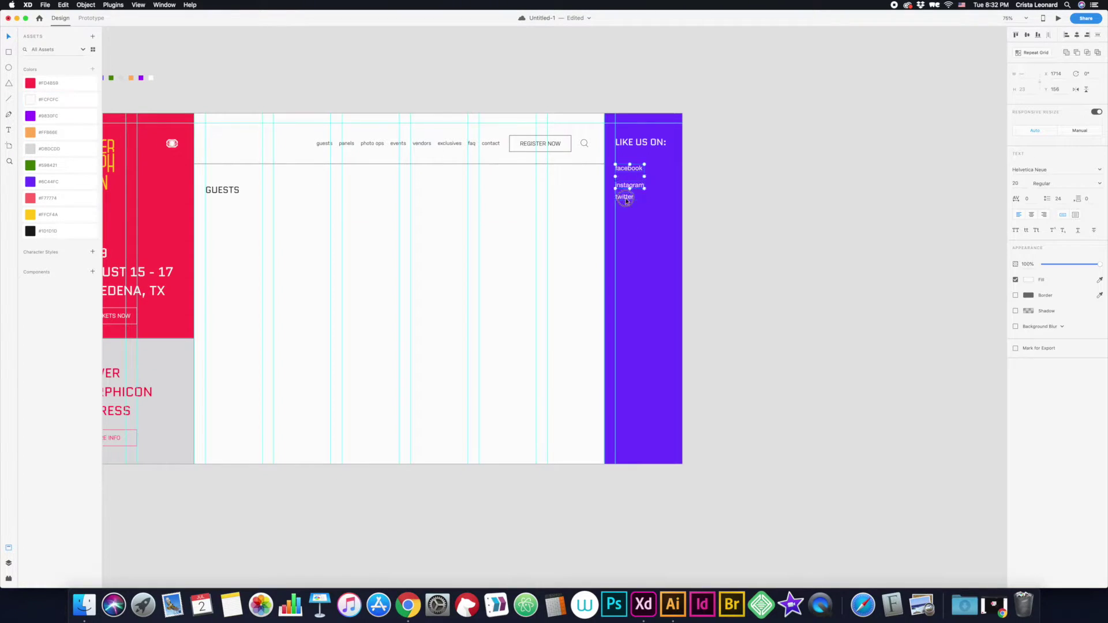
pyautogui.click(618, 168)
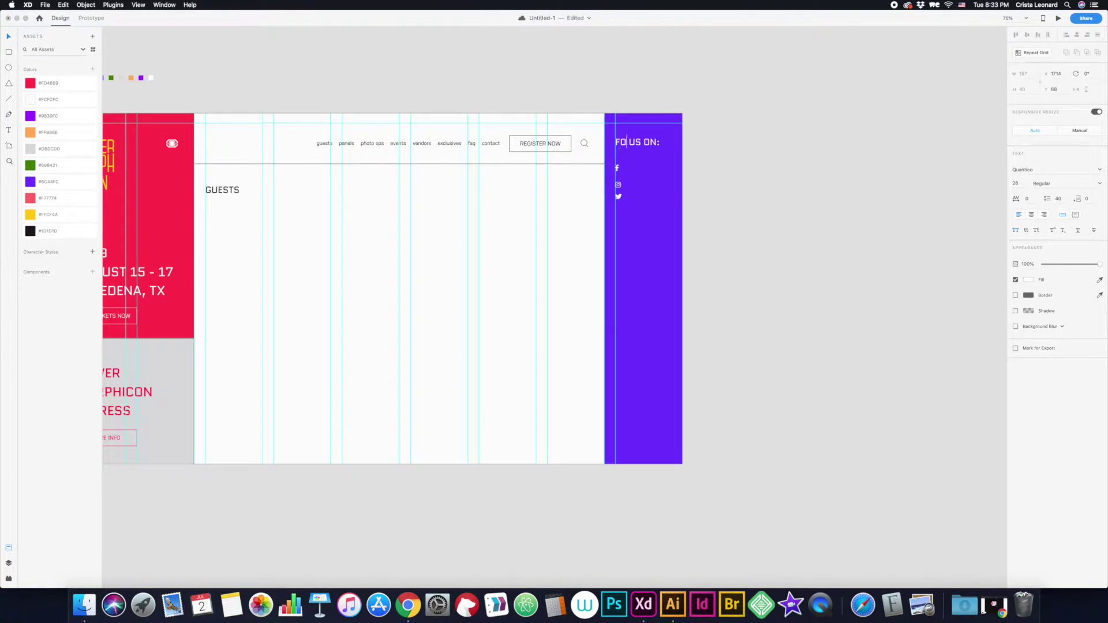
pyautogui.moveTo(642, 118); pyautogui.dragTo(574, 261)
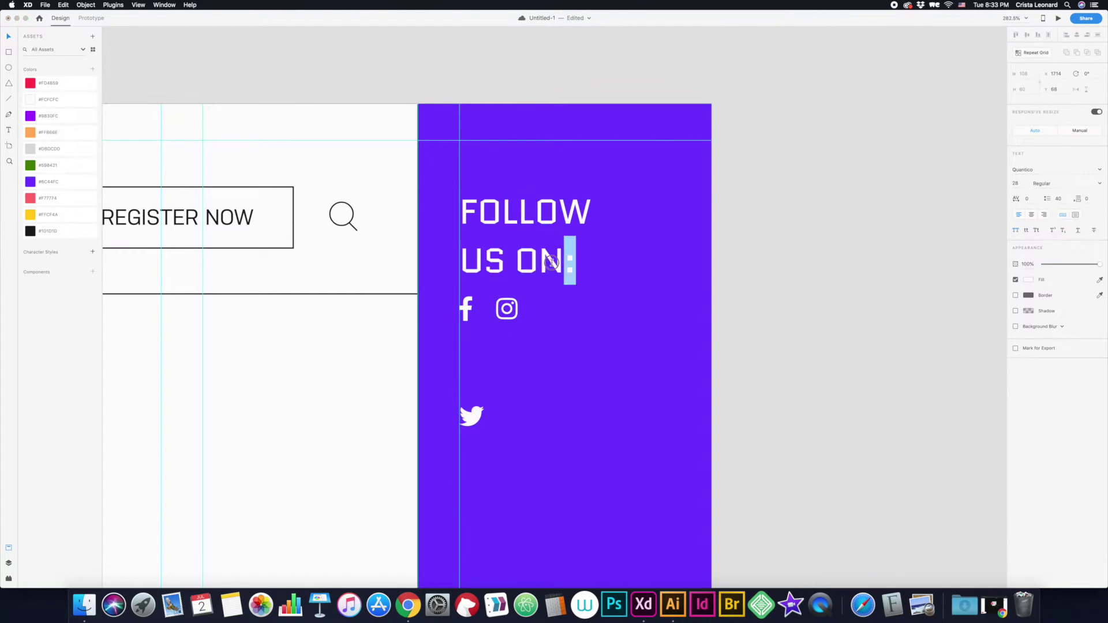
# Step: Rewrite the sidebar heading to FOLLOW US and move the social icons beneath it
pyautogui.write('TO GET ISTANT UPDATES ON THE LASTEST NEWS')
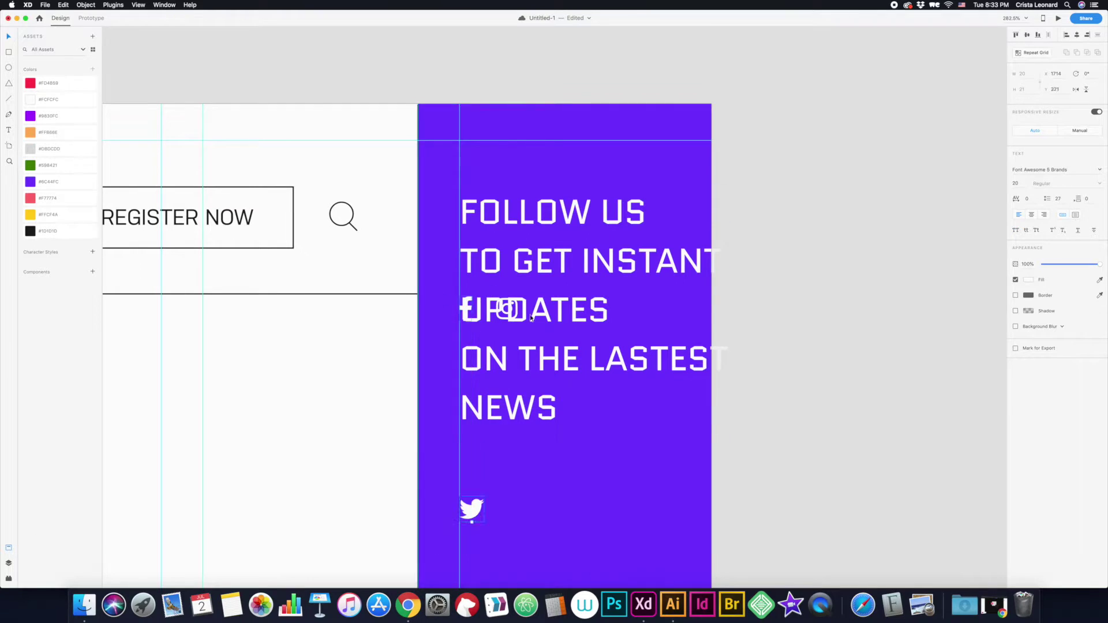
pyautogui.moveTo(471, 509); pyautogui.dragTo(534, 454)
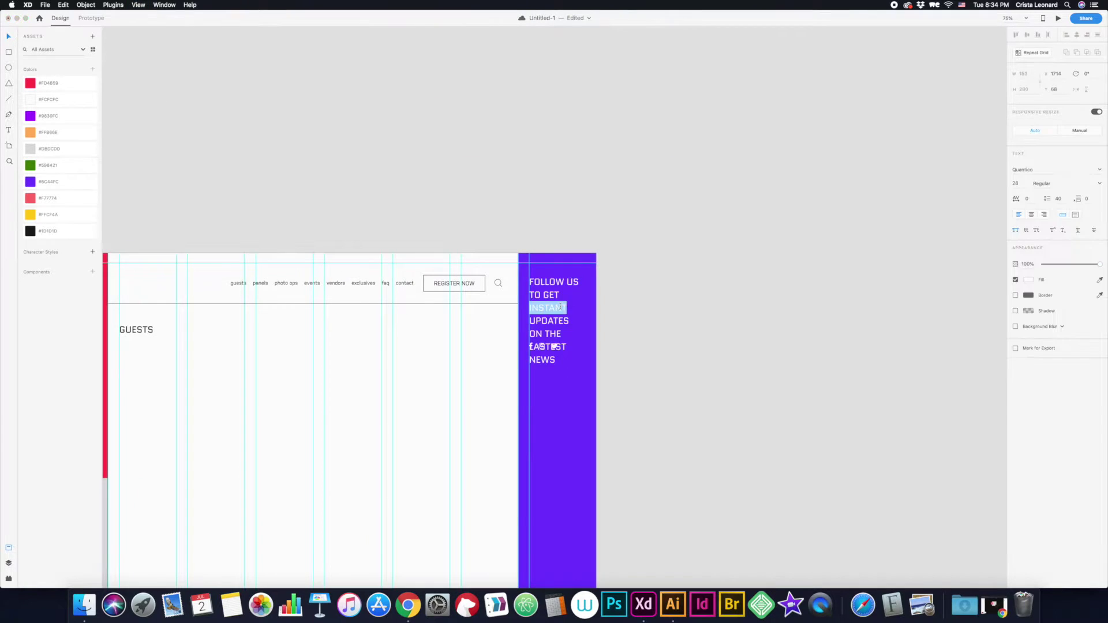
pyautogui.click(563, 296)
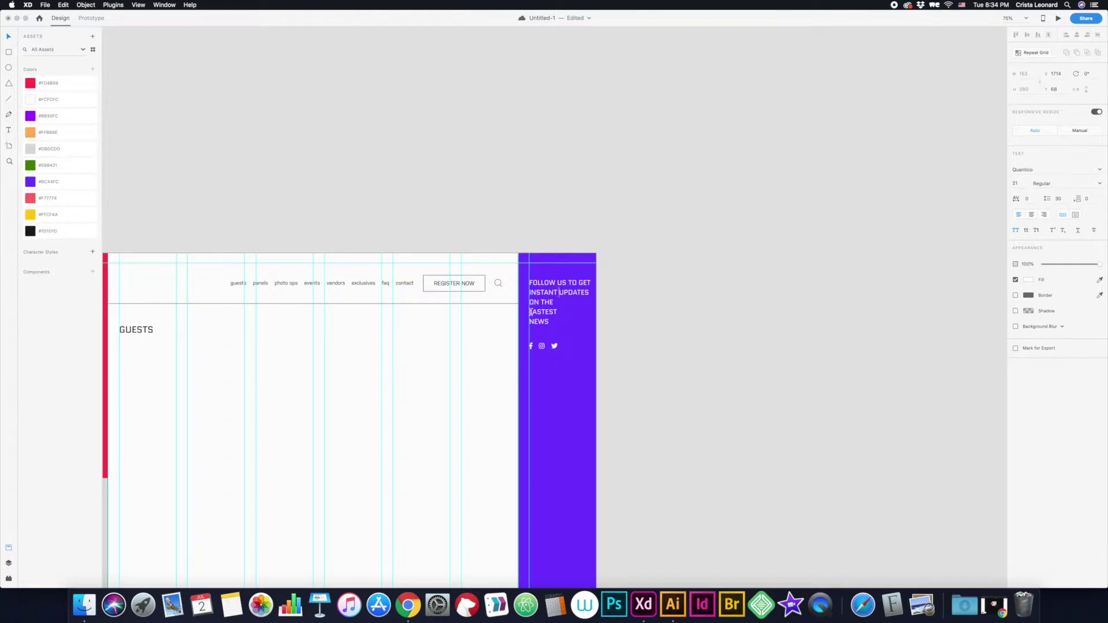
pyautogui.doubleClick(559, 298)
pyautogui.write('FOLLOW US')
pyautogui.moveTo(547, 345); pyautogui.dragTo(547, 296)
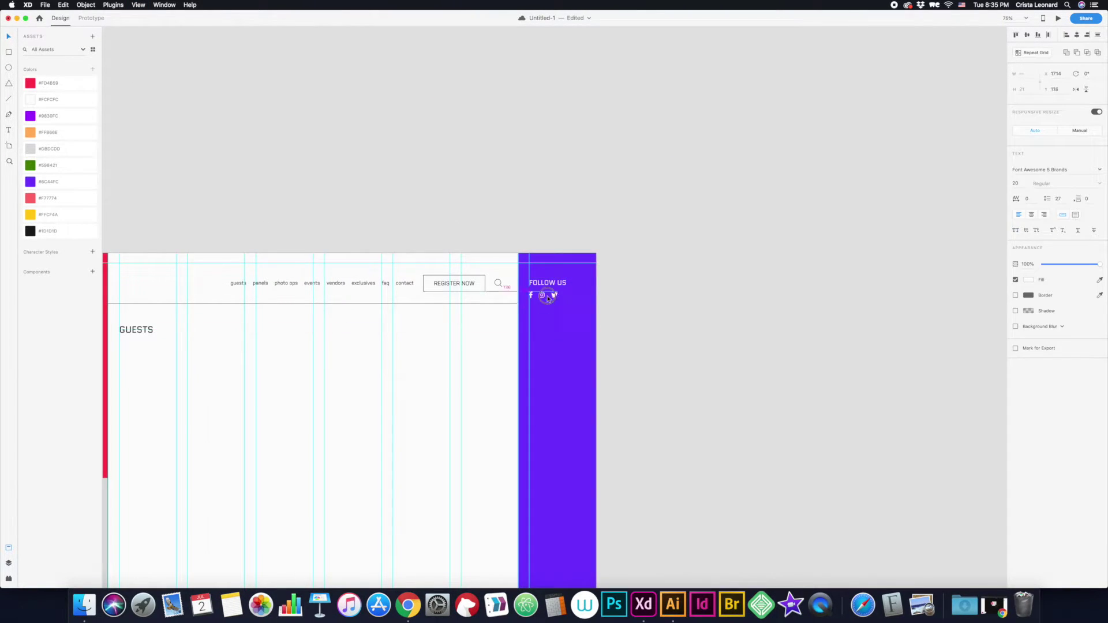
# Step: Draw a short white line under FOLLOW US
pyautogui.press('Escape')
pyautogui.scroll(-3, 616, 312)
pyautogui.hscroll(-3, 616, 311)
pyautogui.press('l')
pyautogui.moveTo(607, 212); pyautogui.dragTo(634, 211)
pyautogui.click(1028, 185)
pyautogui.click(975, 142)
pyautogui.press('Escape')
# Step: Adjust the social icons, purple sidebar rectangle and underline, widening the column
pyautogui.click(621, 219)
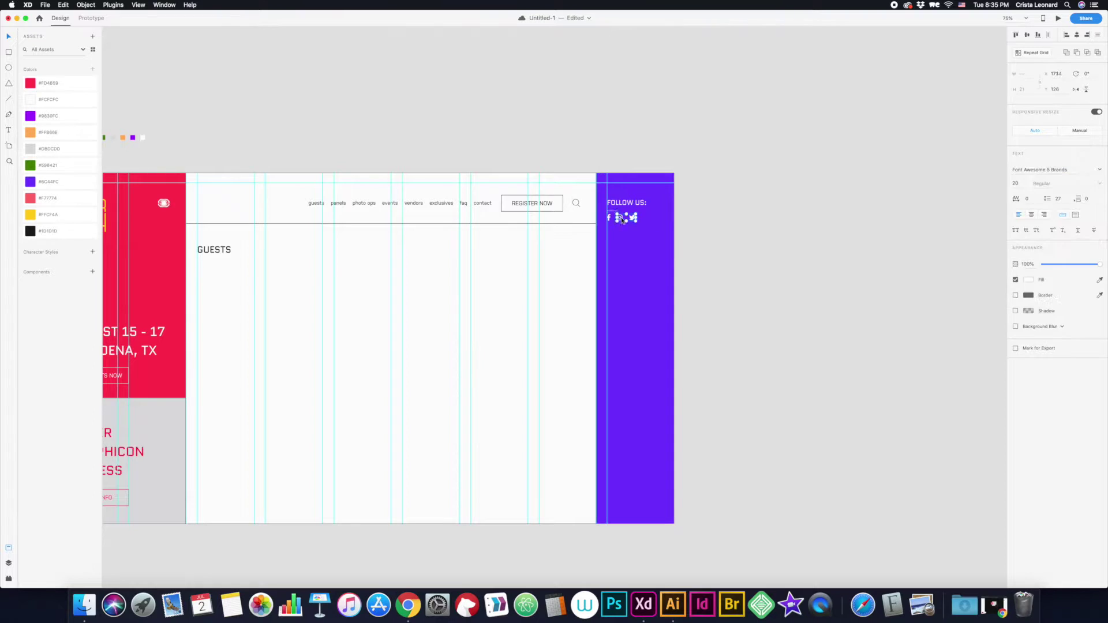
pyautogui.hscroll(-5, 608, 222)
pyautogui.scroll(-2, 609, 222)
pyautogui.hscroll(-1, 608, 223)
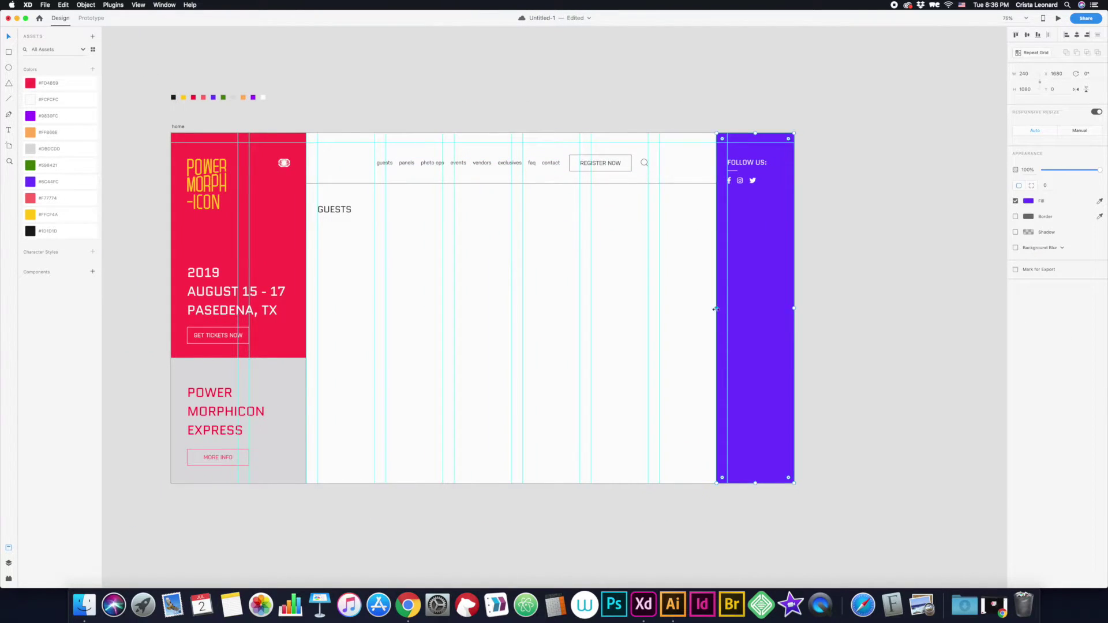
pyautogui.click(714, 184)
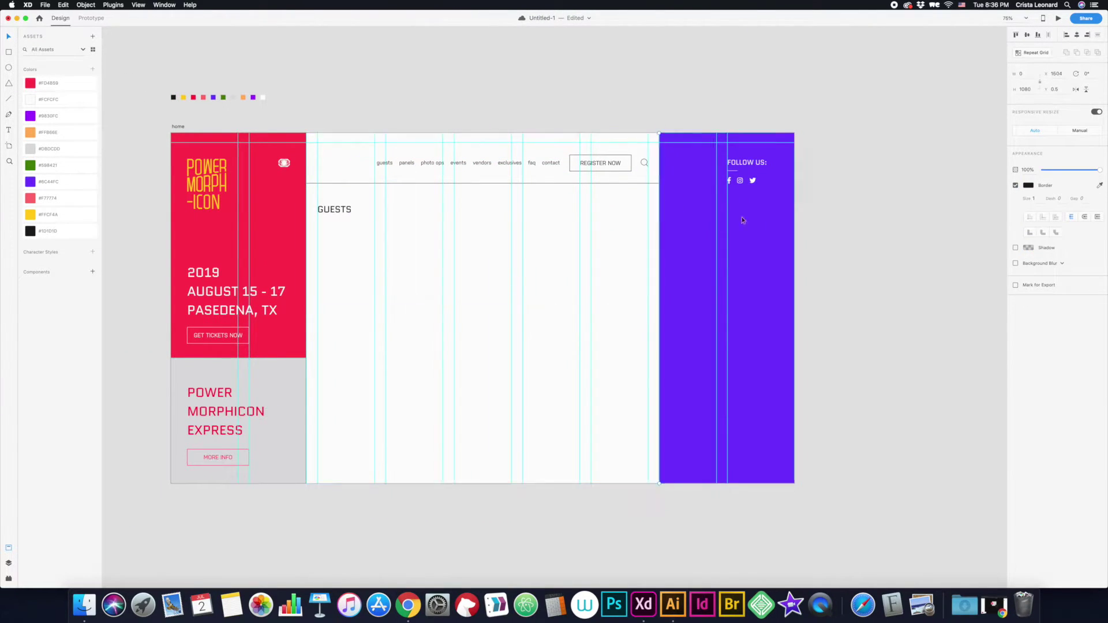
pyautogui.click(743, 184)
pyautogui.click(908, 173)
pyautogui.hscroll(-3, 877, 197)
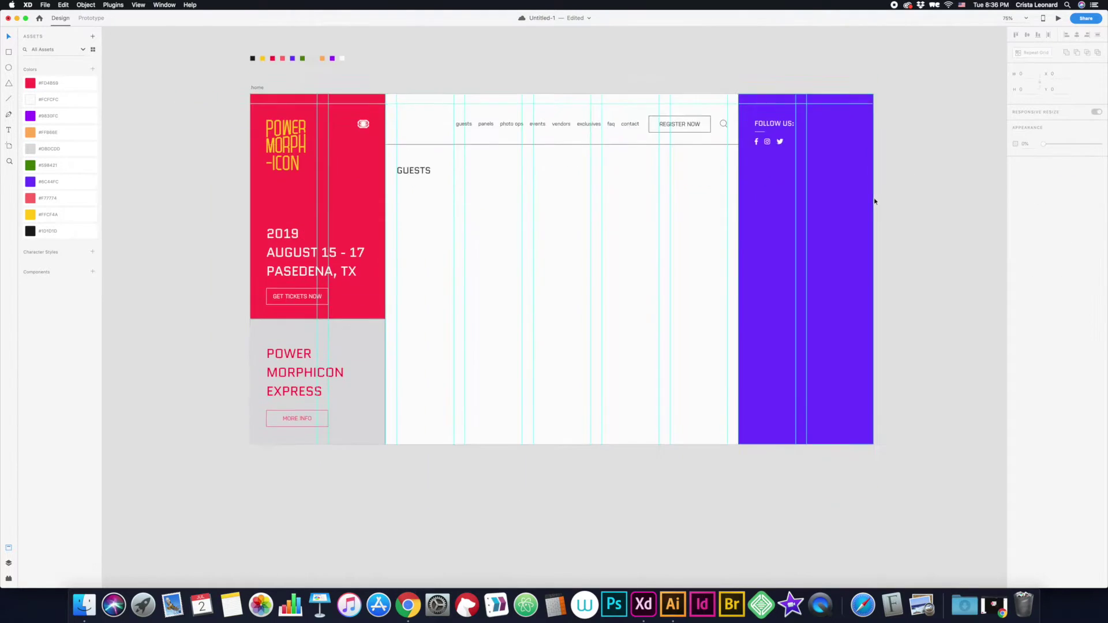
# Step: Select the FOLLOW US: heading text and save the document
pyautogui.doubleClick(773, 160)
pyautogui.hscroll(3, 763, 181)
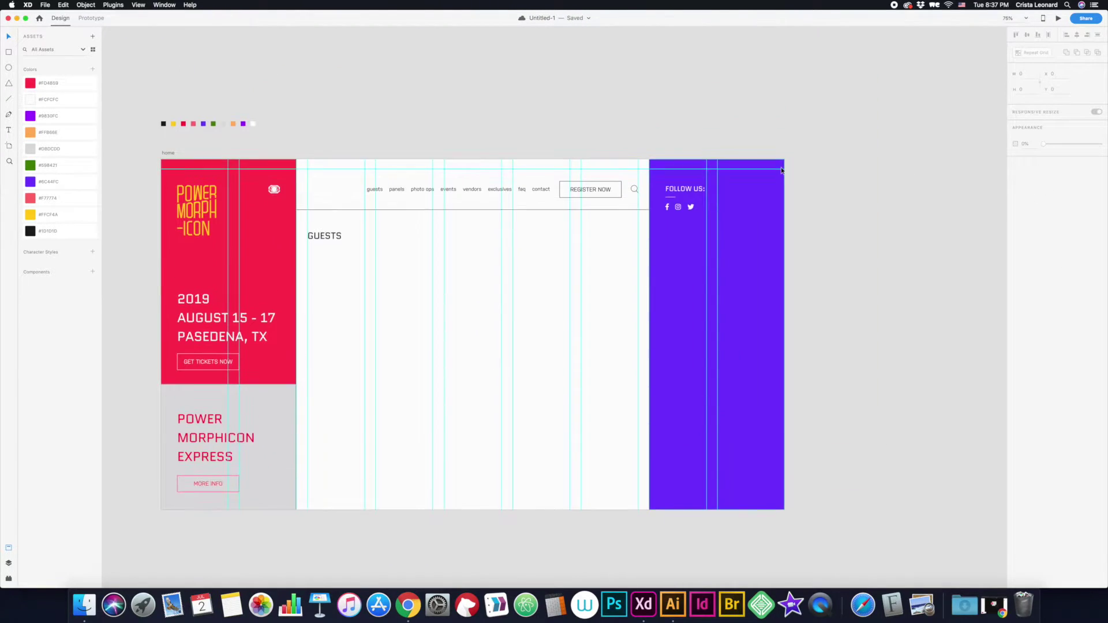
pyautogui.press('super+a')
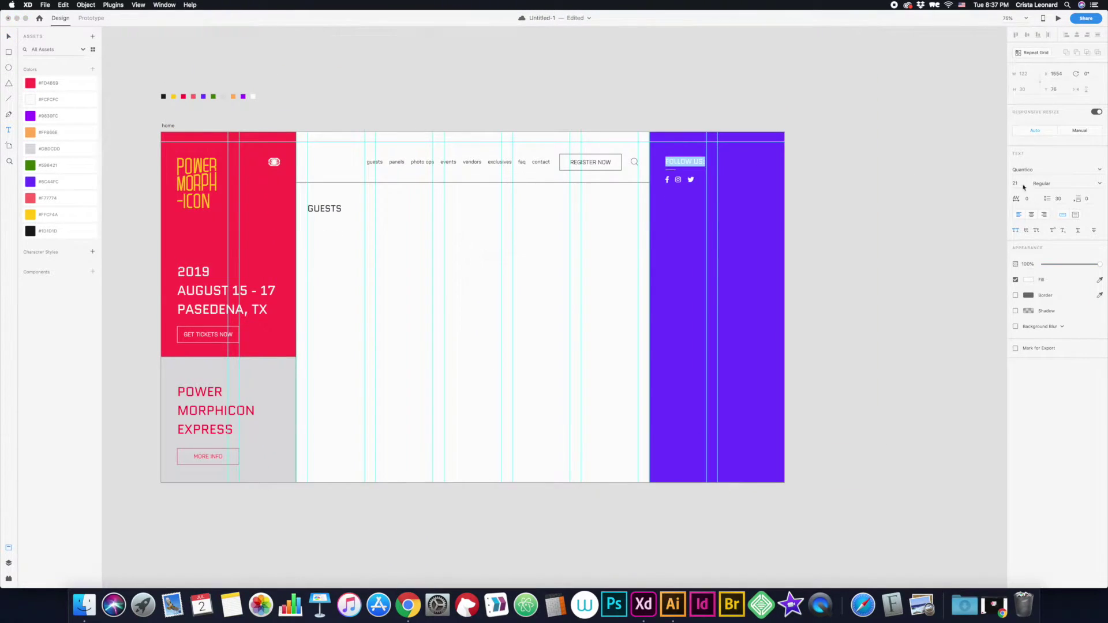
pyautogui.press('Escape')
pyautogui.press('super+s')
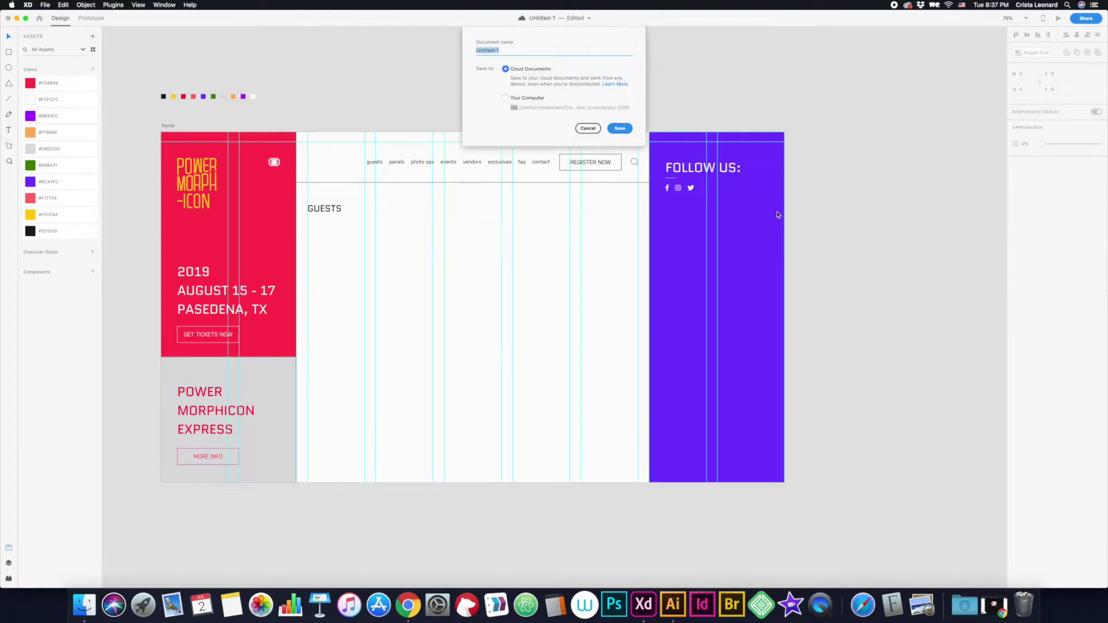
# Step: Save the mockup to the 007 folder on the computer as power-morphicon-redesign
pyautogui.click(595, 115)
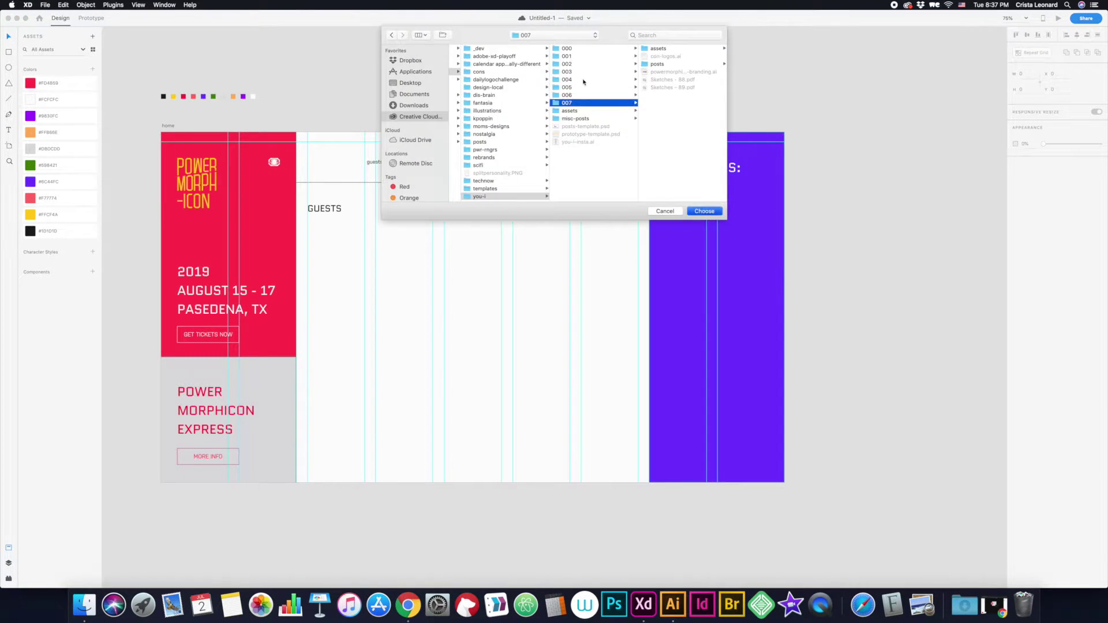
pyautogui.write('power-morphicon-redesign')
pyautogui.press('Return')
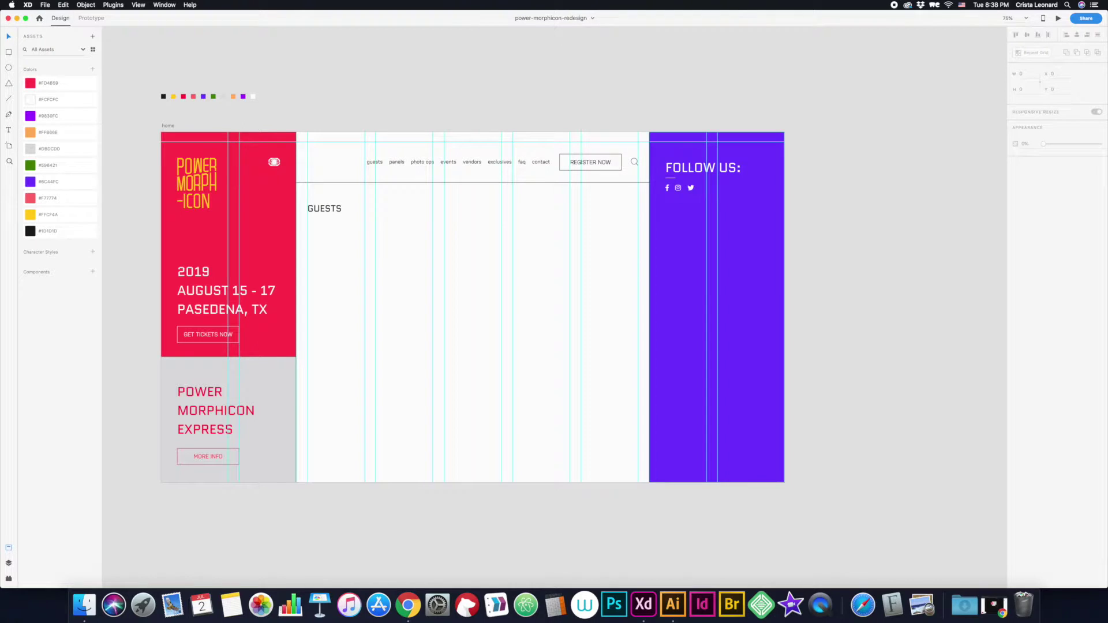
pyautogui.click(678, 188)
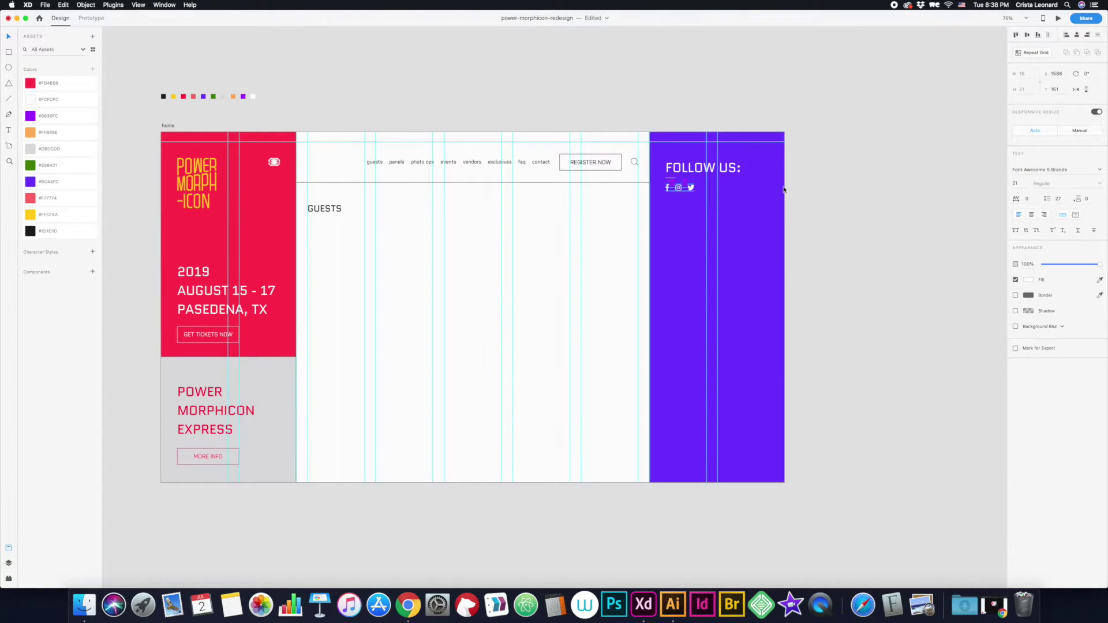
# Step: Nudge the social icons slightly down in the sidebar
pyautogui.scroll(3, 860, 227)
pyautogui.keyDown('shift'); pyautogui.click(651, 229); pyautogui.keyUp('shift')
pyautogui.moveTo(665, 227); pyautogui.dragTo(665, 230)
pyautogui.click(653, 231)
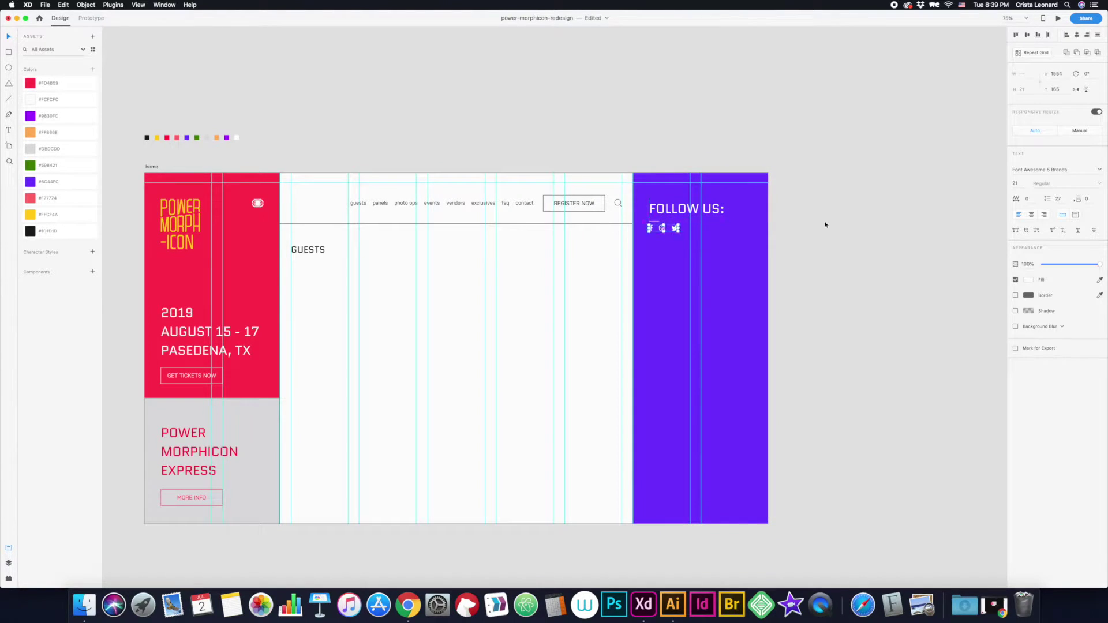
pyautogui.hscroll(2, 600, 274)
pyautogui.scroll(-2, 600, 275)
# Step: Add an all-caps UPDATES heading, saved as a character style, under the social icons
pyautogui.press('t')
pyautogui.click(595, 249)
pyautogui.write('Updates')
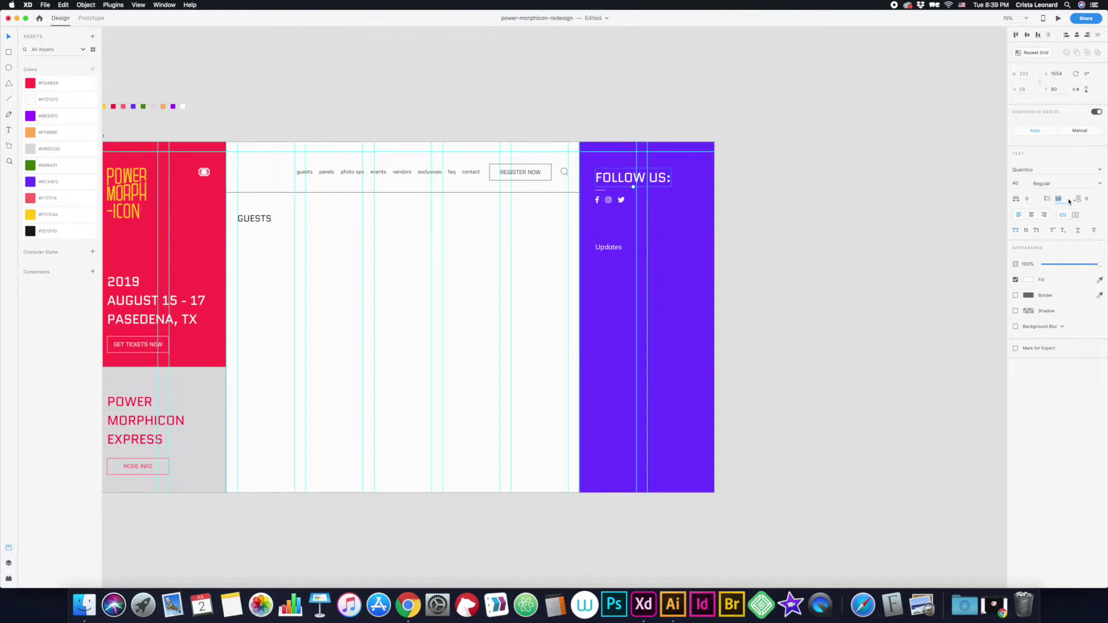
pyautogui.click(93, 252)
pyautogui.click(608, 247)
pyautogui.click(52, 266)
pyautogui.moveTo(626, 247); pyautogui.dragTo(629, 214)
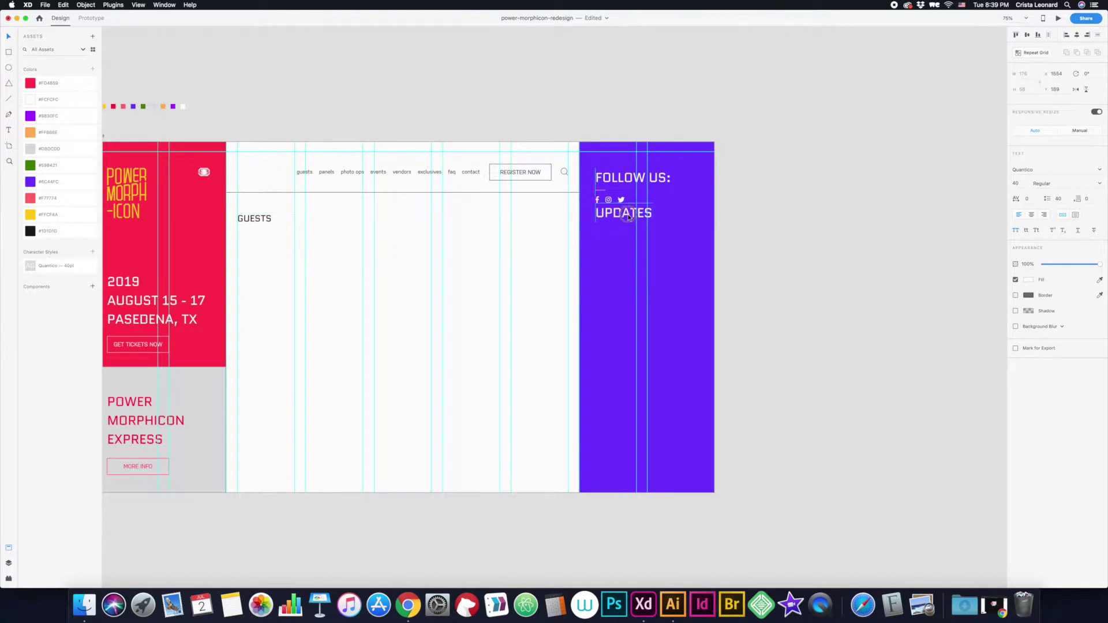
pyautogui.click(829, 283)
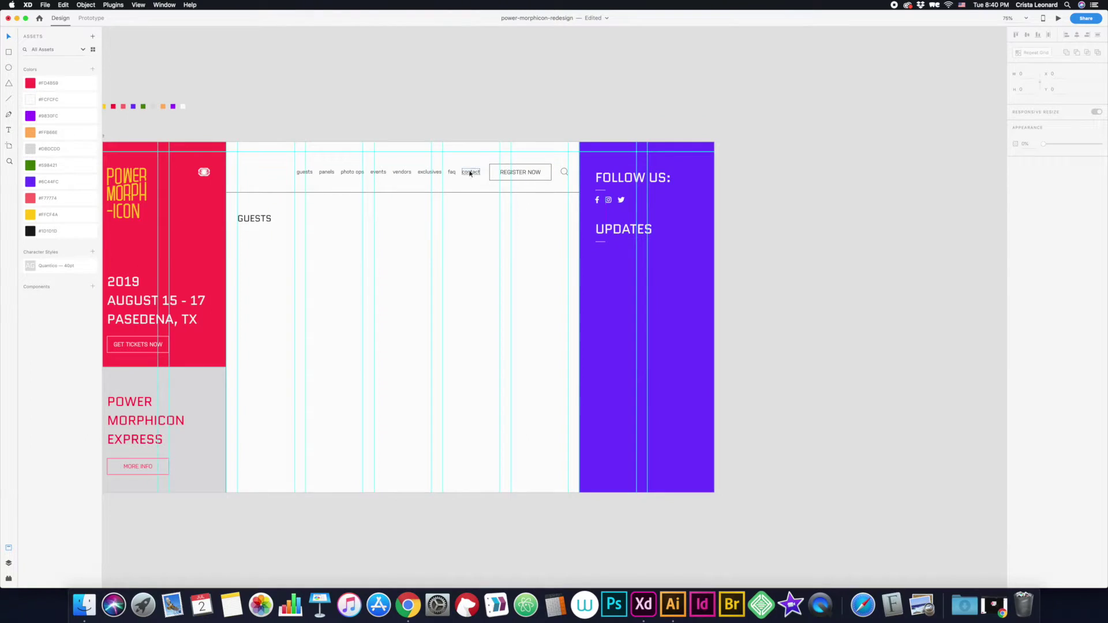
# Step: Copy the contact text under UPDATES, make it white, and type 'Update about something. I don't'
pyautogui.moveTo(471, 173); pyautogui.dragTo(604, 259)
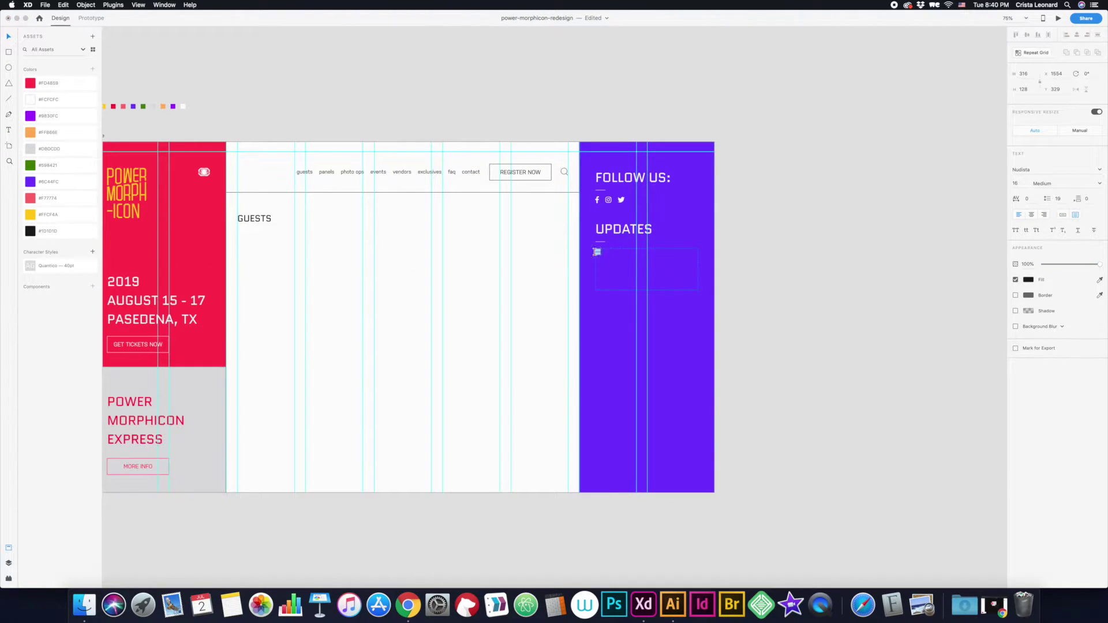
pyautogui.click(611, 252)
pyautogui.write("Update about something. I don't")
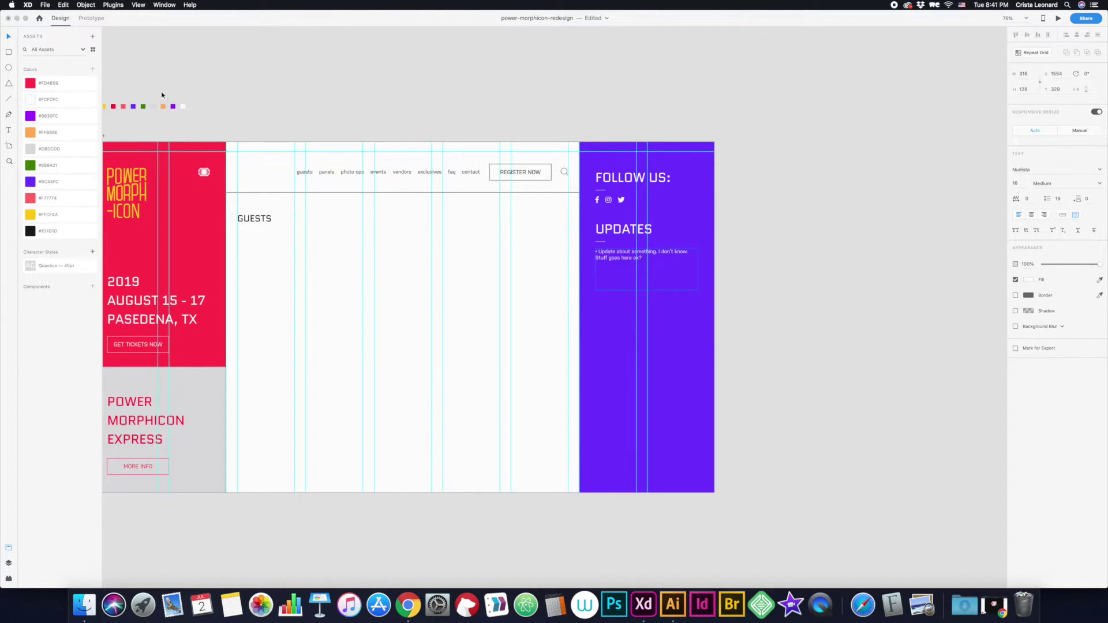
# Step: Repeat the update entry into six rows and copy REGISTER NOW below as a borderless button
pyautogui.moveTo(647, 289)
pyautogui.mouseDown()
pyautogui.moveTo(647, 267)
pyautogui.moveTo(635, 398)
pyautogui.mouseUp()
pyautogui.press('super+r')
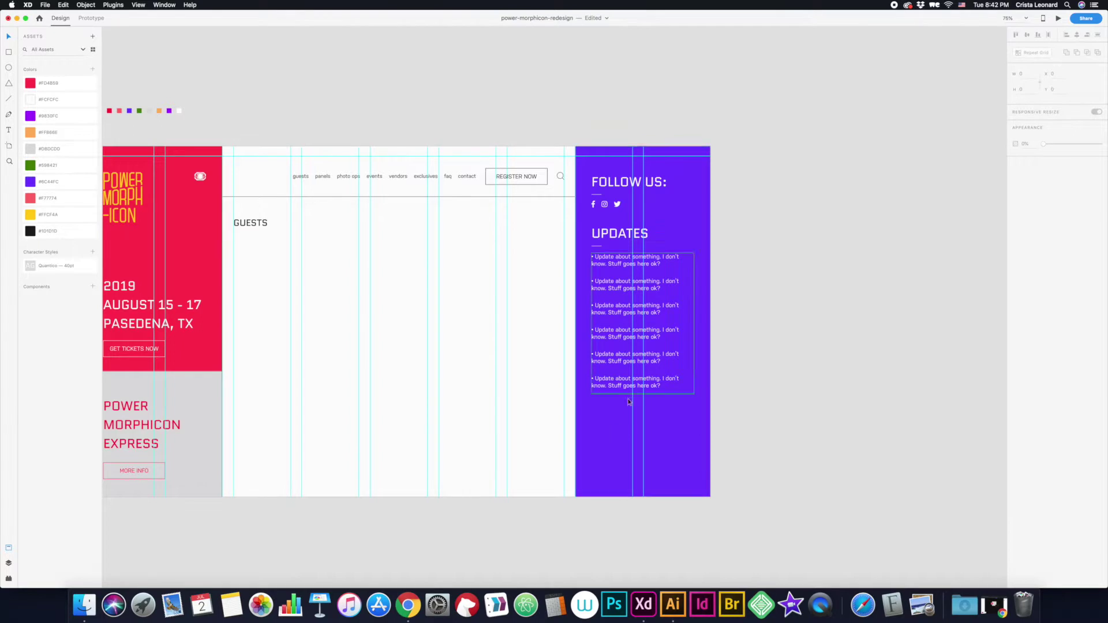
pyautogui.moveTo(519, 176); pyautogui.dragTo(632, 410)
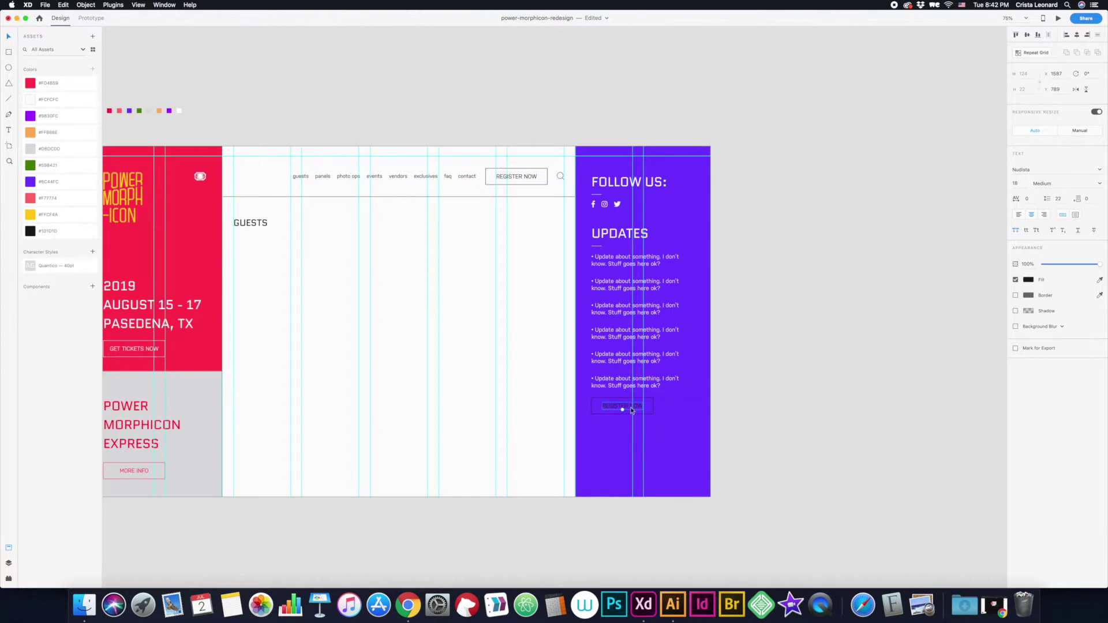
pyautogui.press('Escape')
pyautogui.click(1016, 216)
# Step: Set the MORE button's label and fill colours, saving the pink as a swatch
pyautogui.hscroll(-2, 404, 289)
pyautogui.click(156, 196)
pyautogui.click(1029, 201)
pyautogui.doubleClick(647, 406)
pyautogui.click(1028, 279)
pyautogui.press('Escape')
pyautogui.click(647, 407)
pyautogui.click(1028, 201)
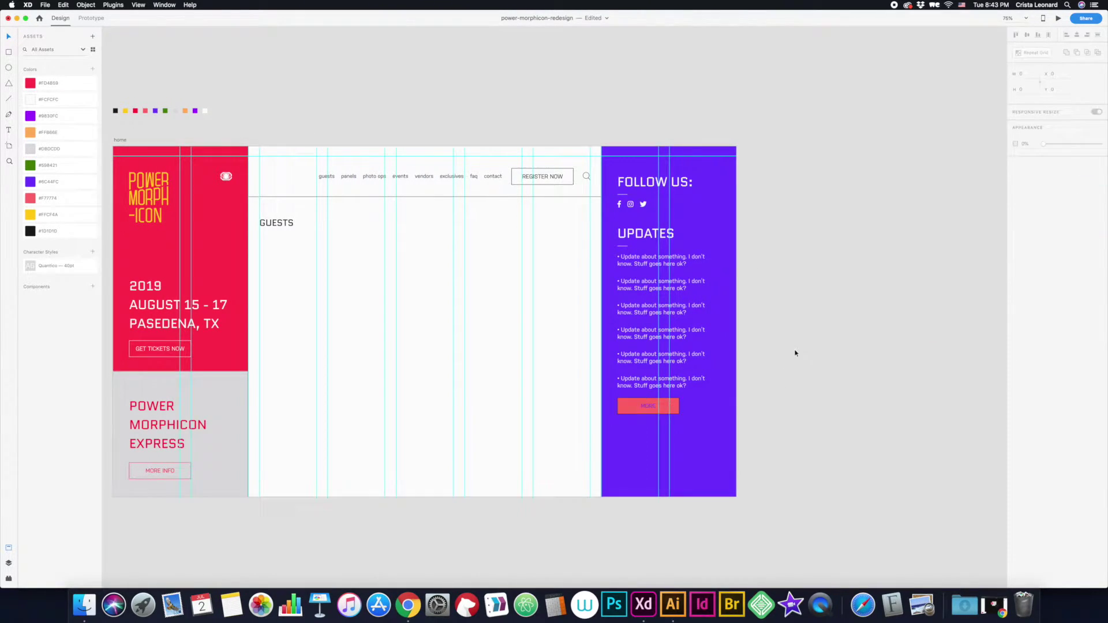
pyautogui.click(1028, 201)
pyautogui.click(929, 252)
pyautogui.hotkey('ctrl', 'z')
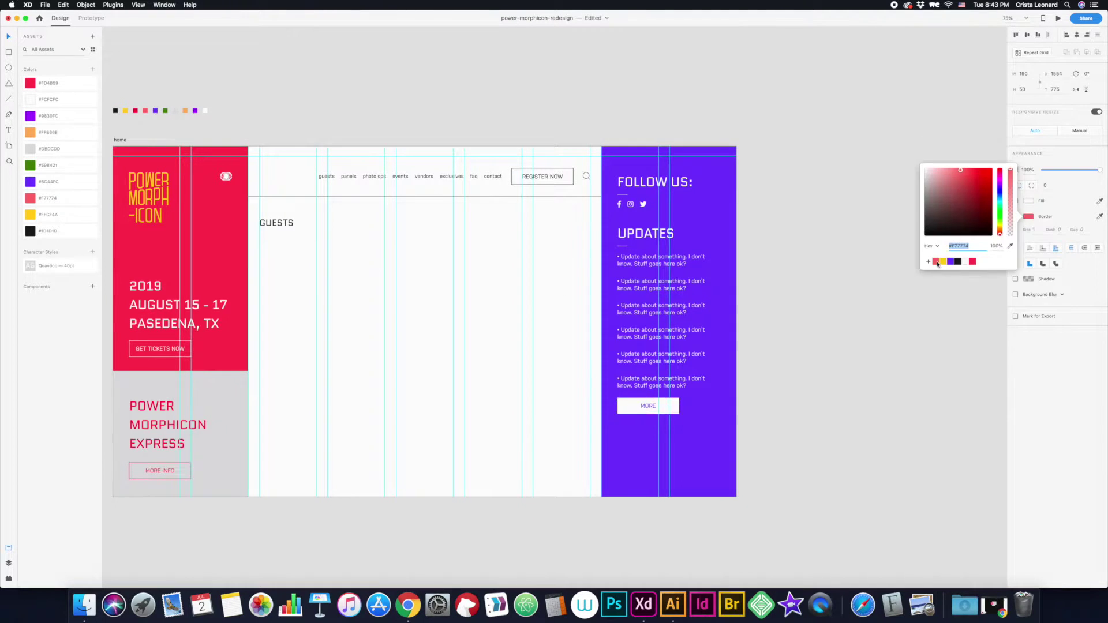
# Step: Finish the MORE label and button colours and make the update text white
pyautogui.doubleClick(648, 405)
pyautogui.click(1029, 279)
pyautogui.hscroll(-2, 828, 330)
pyautogui.click(687, 406)
pyautogui.click(1028, 201)
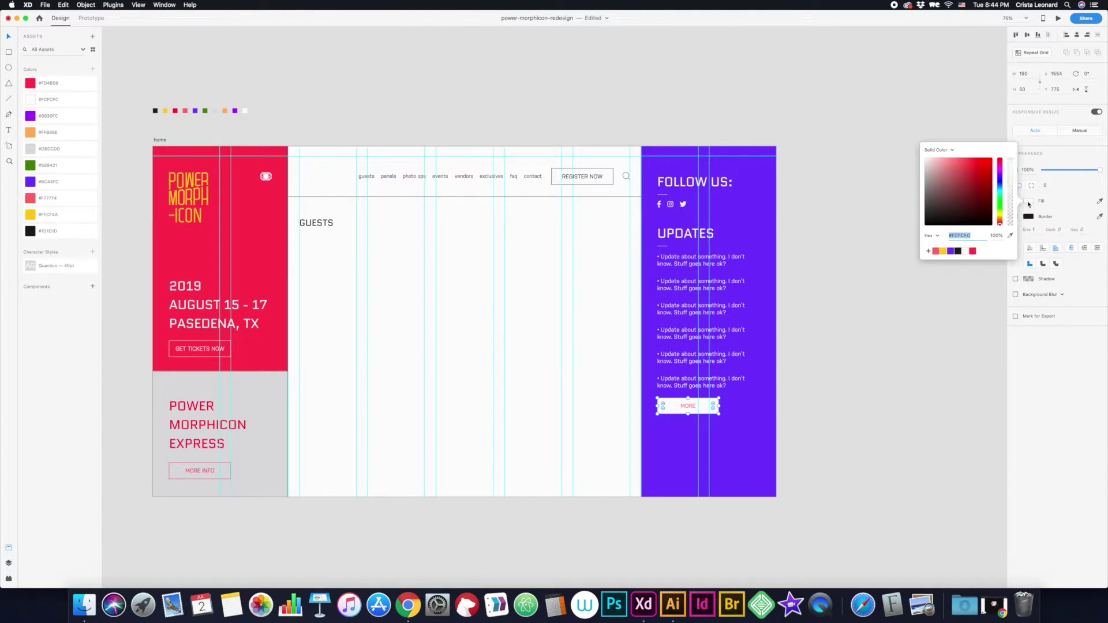
pyautogui.click(853, 319)
pyautogui.hscroll(-4, 849, 320)
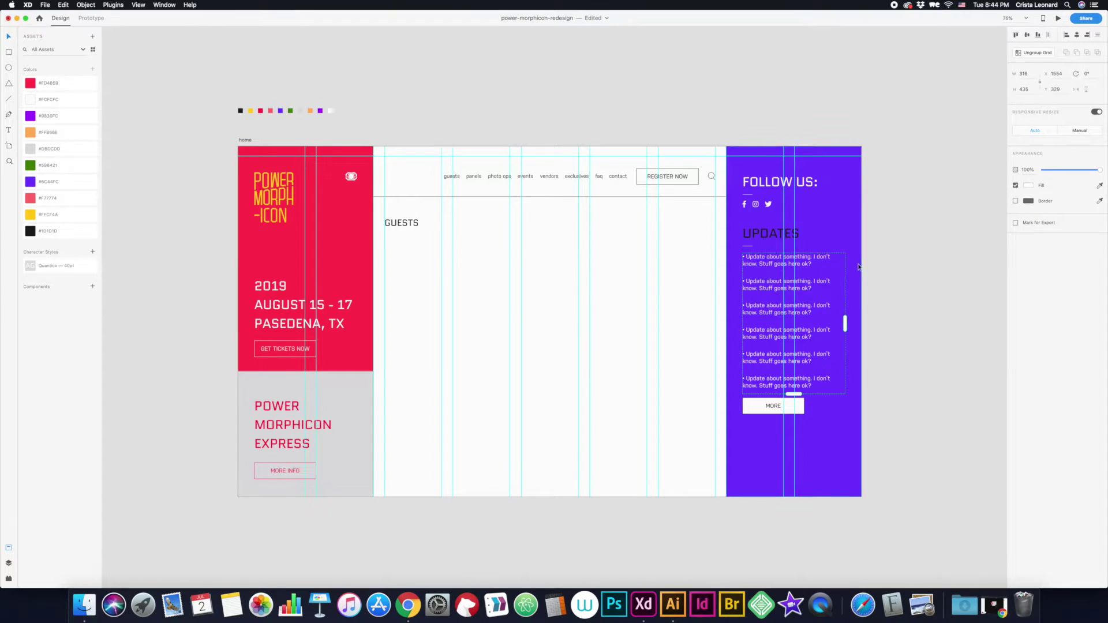
pyautogui.click(937, 322)
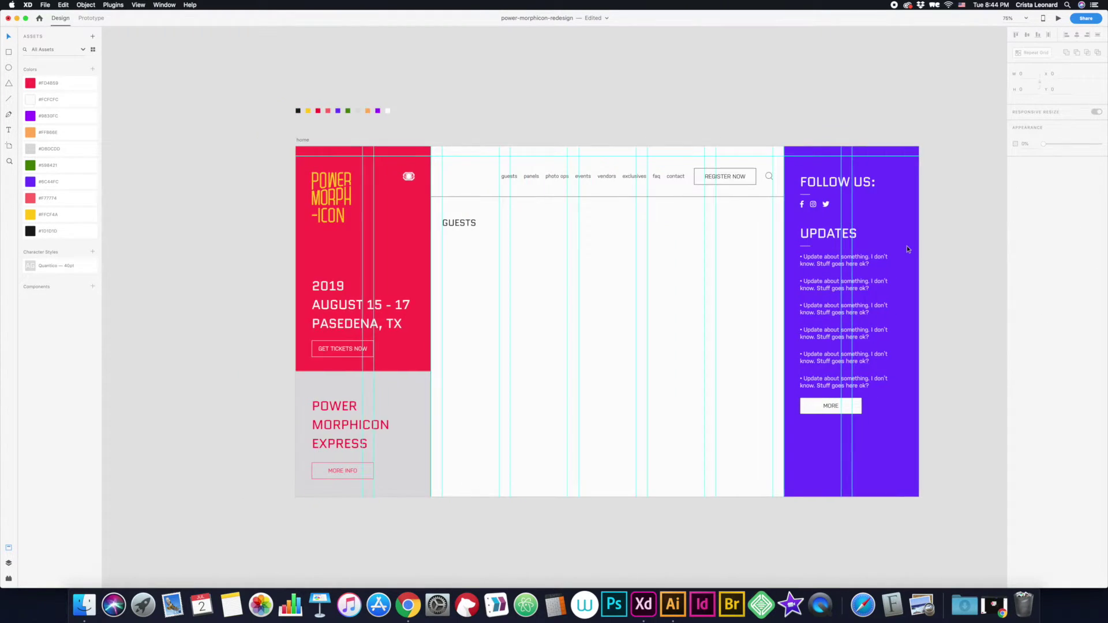
# Step: Restore the sidebar rectangle to full height and fill it near-black
pyautogui.hscroll(-4, 906, 245)
pyautogui.moveTo(827, 233); pyautogui.dragTo(879, 428)
pyautogui.hotkey('ctrl', 'z')
pyautogui.hscroll(3, 910, 443)
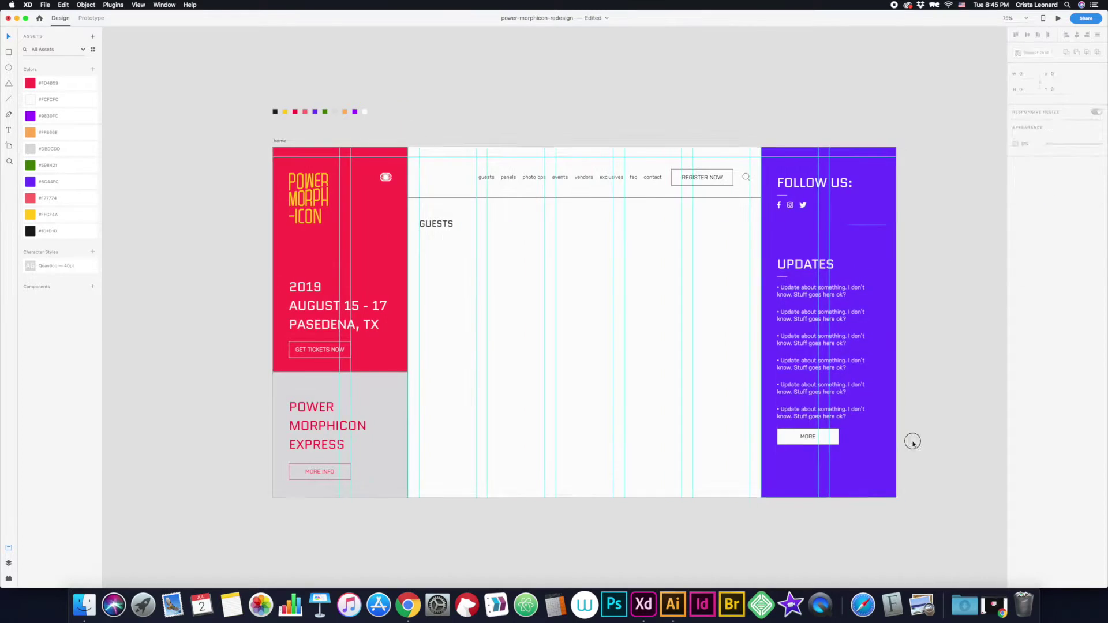
pyautogui.click(852, 234)
pyautogui.click(30, 198)
pyautogui.click(30, 132)
pyautogui.click(30, 231)
# Step: Give the MORE button a white border, relabel it READ MORE, and delete the stray duplicate text
pyautogui.click(808, 423)
pyautogui.hscroll(3, 835, 411)
pyautogui.click(1028, 217)
pyautogui.doubleClick(761, 423)
pyautogui.write('READ MORE')
pyautogui.moveTo(724, 410); pyautogui.dragTo(793, 430)
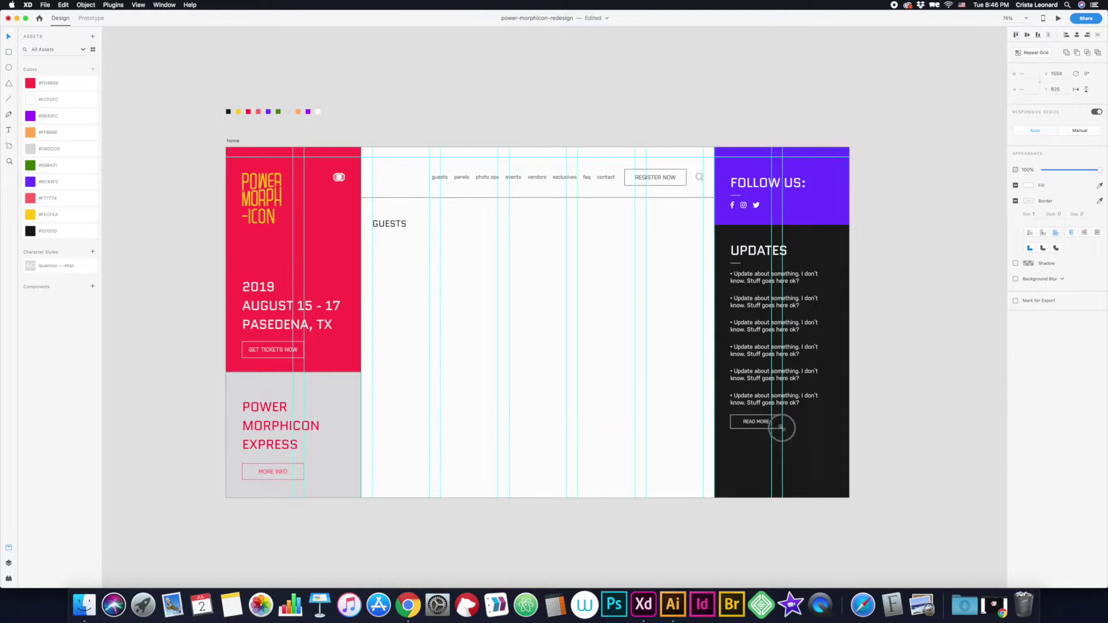
pyautogui.scroll(-2, 871, 416)
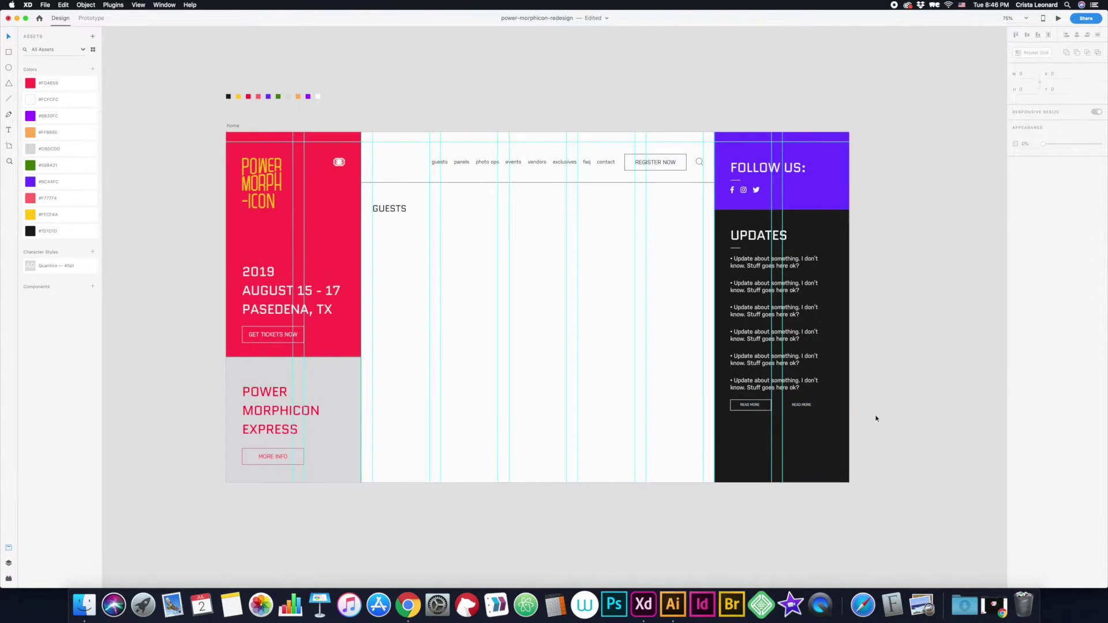
pyautogui.scroll(1, 878, 421)
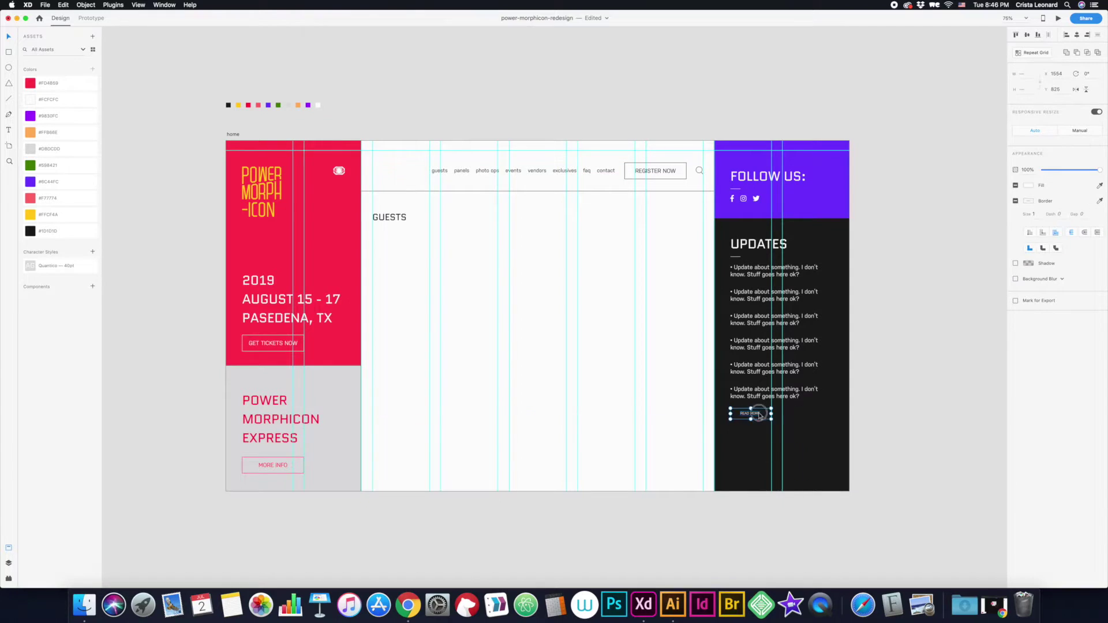
pyautogui.press('Delete')
# Step: Shorten the dark UPDATES panel and paste a copy below it as a green CONTACT block
pyautogui.scroll(-2, 886, 432)
pyautogui.scroll(-3, 886, 431)
pyautogui.moveTo(750, 365); pyautogui.dragTo(750, 371)
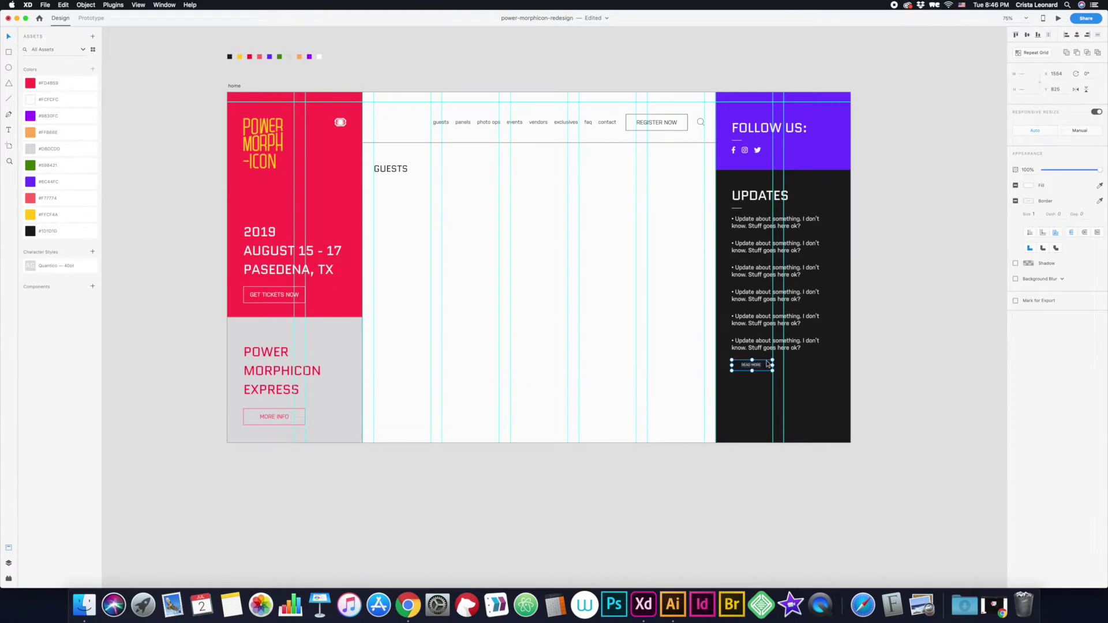
pyautogui.moveTo(820, 443); pyautogui.dragTo(818, 393)
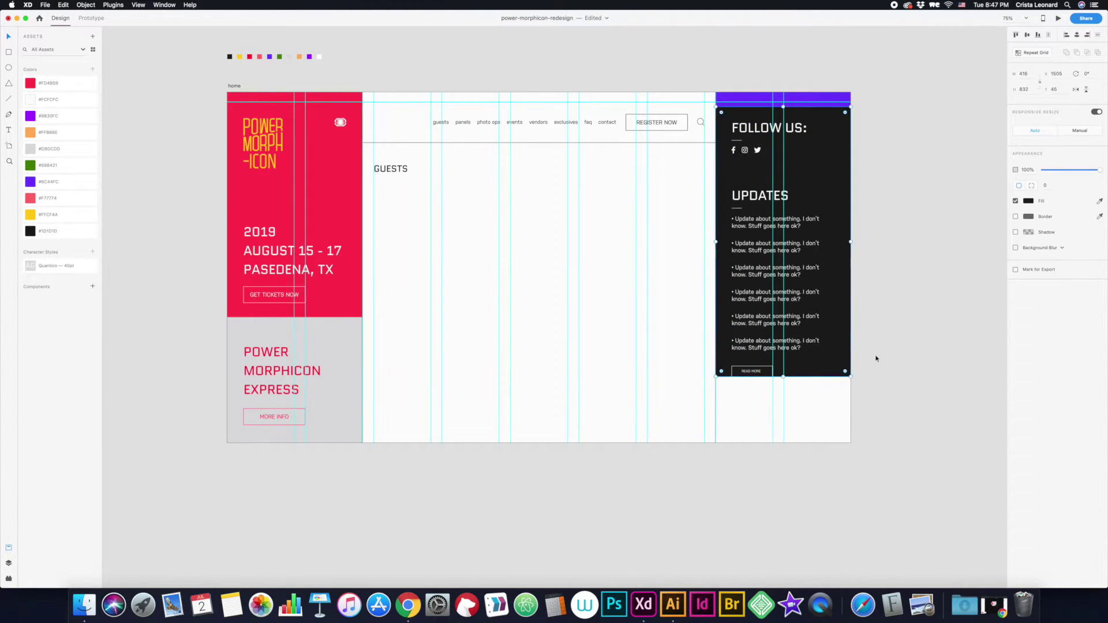
pyautogui.hotkey('ctrl', 'v')
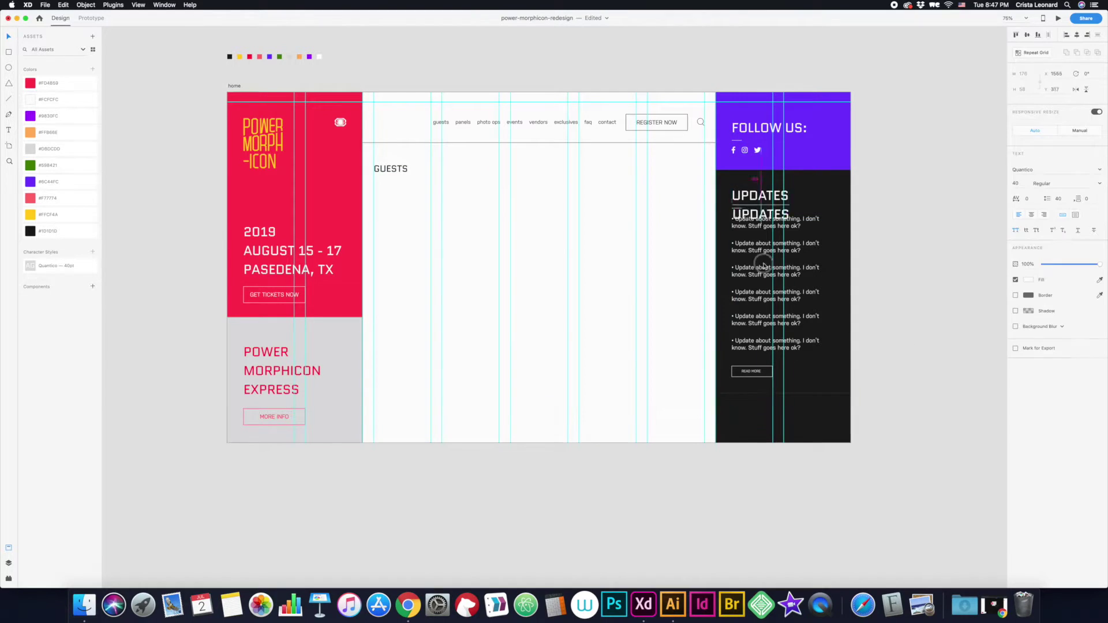
pyautogui.click(821, 406)
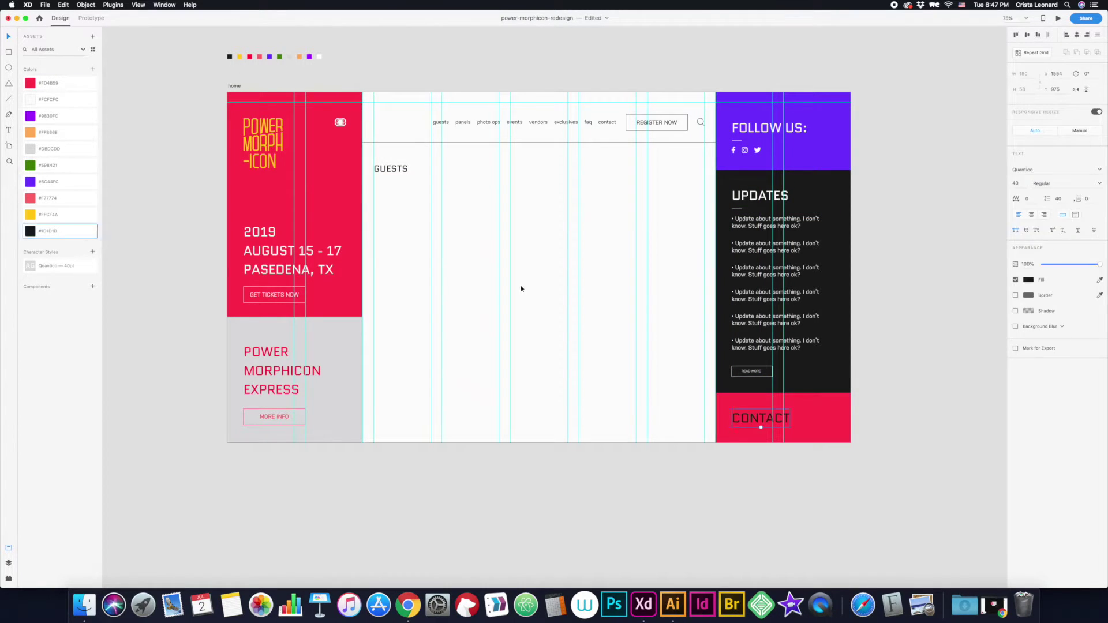
pyautogui.moveTo(30, 165); pyautogui.dragTo(750, 418)
# Step: Delete the contact link from the header navigation
pyautogui.scroll(5, 549, 314)
pyautogui.scroll(-2, 549, 313)
pyautogui.click(507, 173)
pyautogui.press('Delete')
pyautogui.scroll(-3, 439, 217)
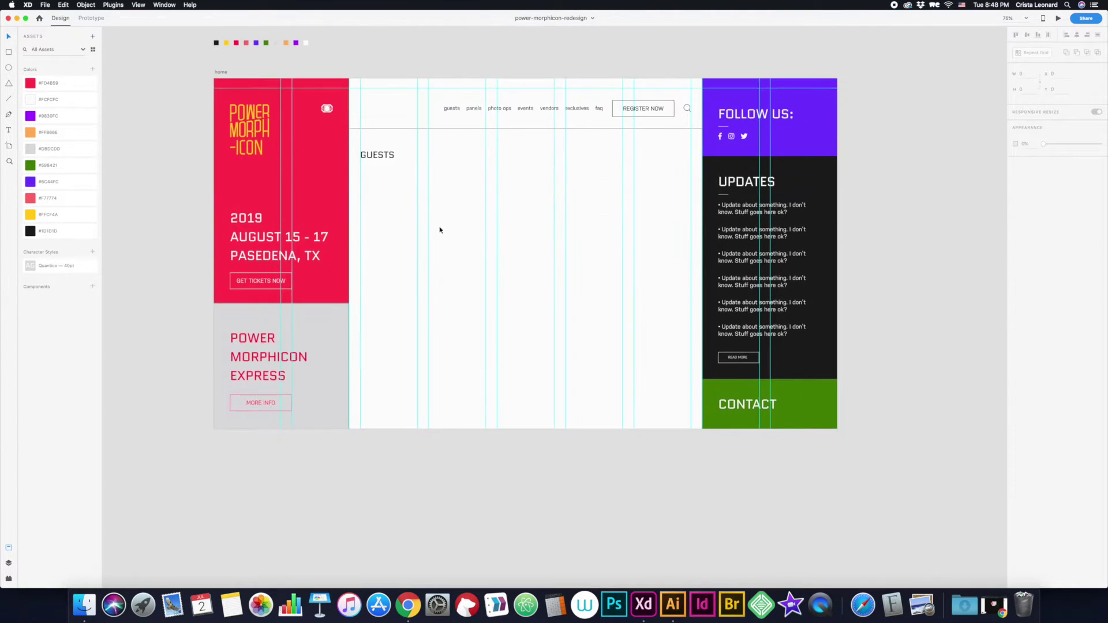
pyautogui.scroll(3, 460, 189)
# Step: Copy GUESTS below the heading and replace its text with the guest names from the web page
pyautogui.moveTo(361, 236)
pyautogui.mouseDown()
pyautogui.moveTo(482, 378)
pyautogui.moveTo(522, 349)
pyautogui.mouseUp()
pyautogui.press('Delete')
pyautogui.moveTo(377, 215); pyautogui.dragTo(377, 239)
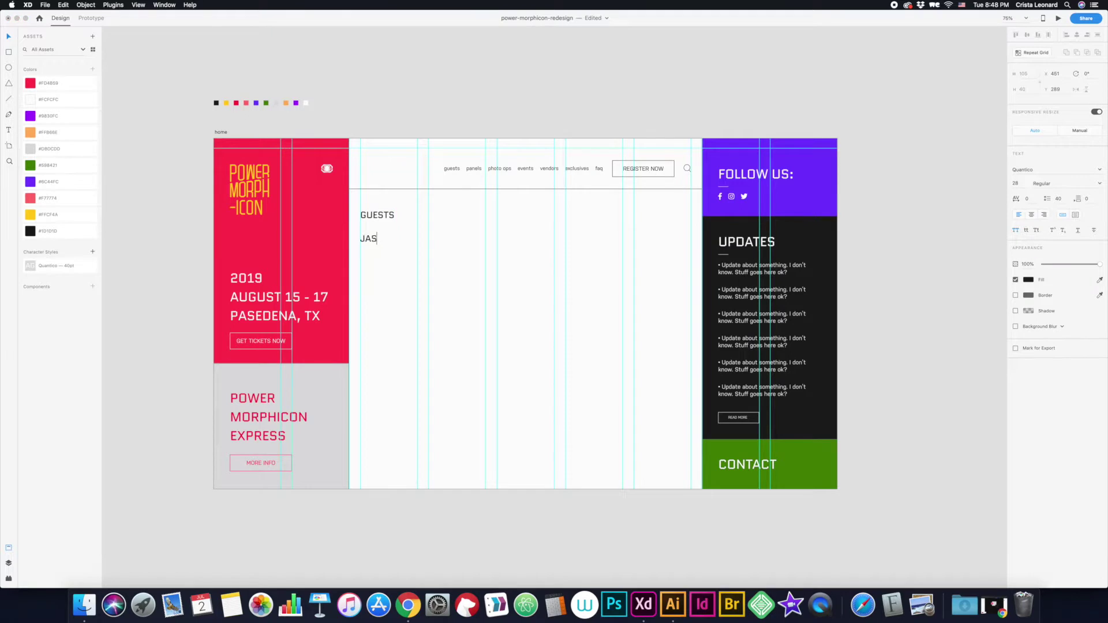
pyautogui.write('FRANK')
pyautogui.press('super+Tab')
pyautogui.scroll(-5, 496, 404)
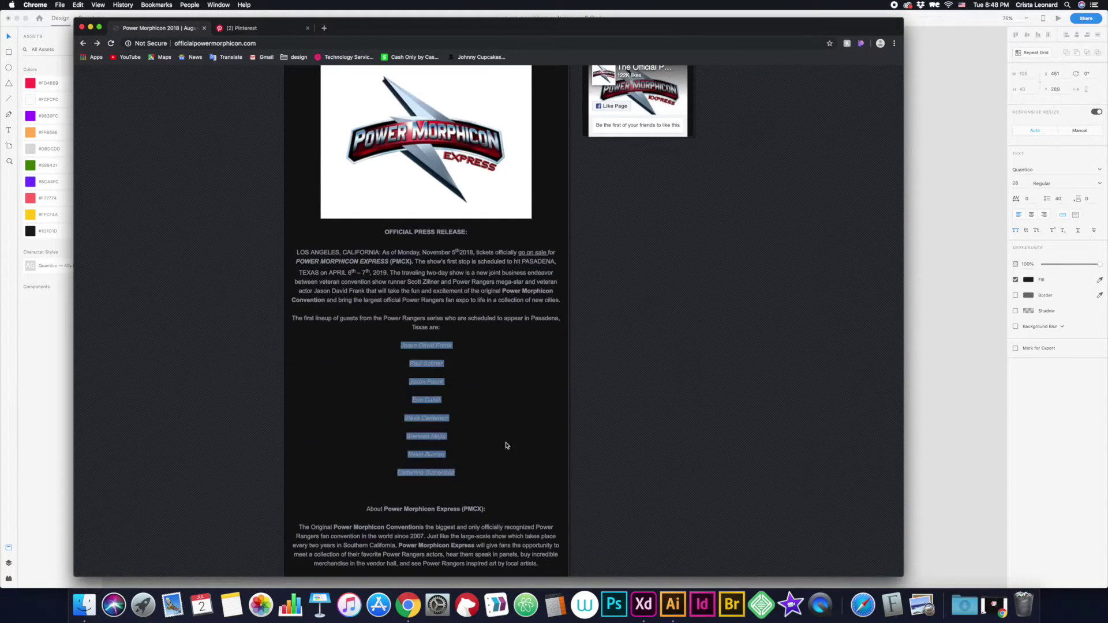
pyautogui.press('super+Tab')
pyautogui.press('super+a')
pyautogui.write('JASON DAVID FRANK PAUL SCHRIER JASON FAUNT ERIN CAHILL STEVE CARDENAS BRENNAN MEJIA NAKIA BURRISE CATHERINE SUTHERLAND')
pyautogui.press('super+a')
pyautogui.press('Escape')
pyautogui.press('super+s')
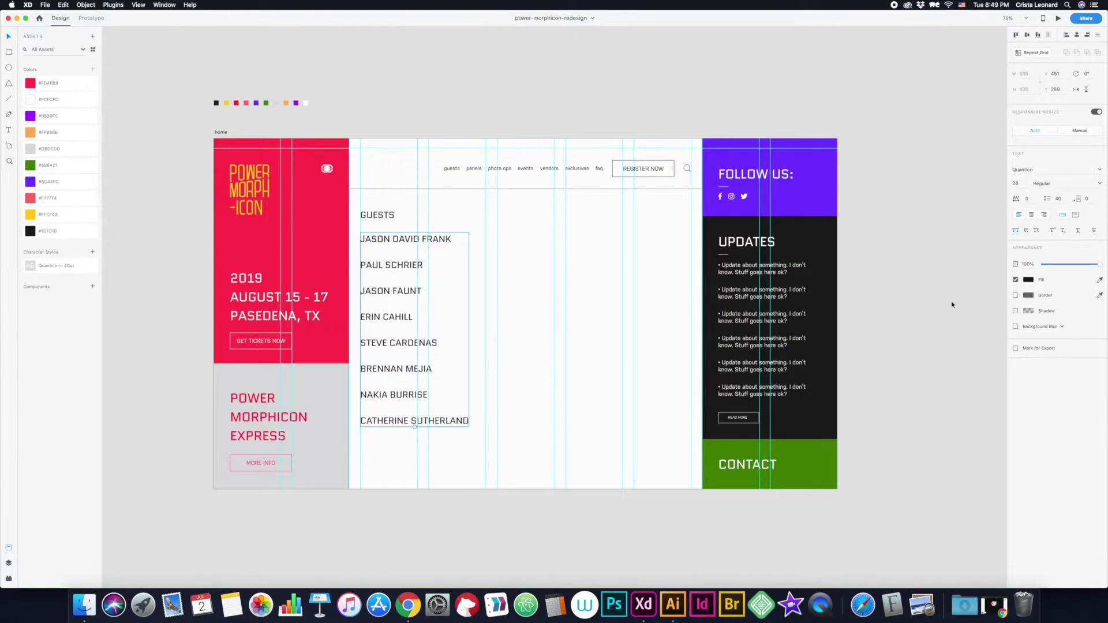
# Step: Set the guest list to font size 16 with line spacing 20, then draw a rectangle beside it
pyautogui.write('16')
pyautogui.press('Return')
pyautogui.write('20')
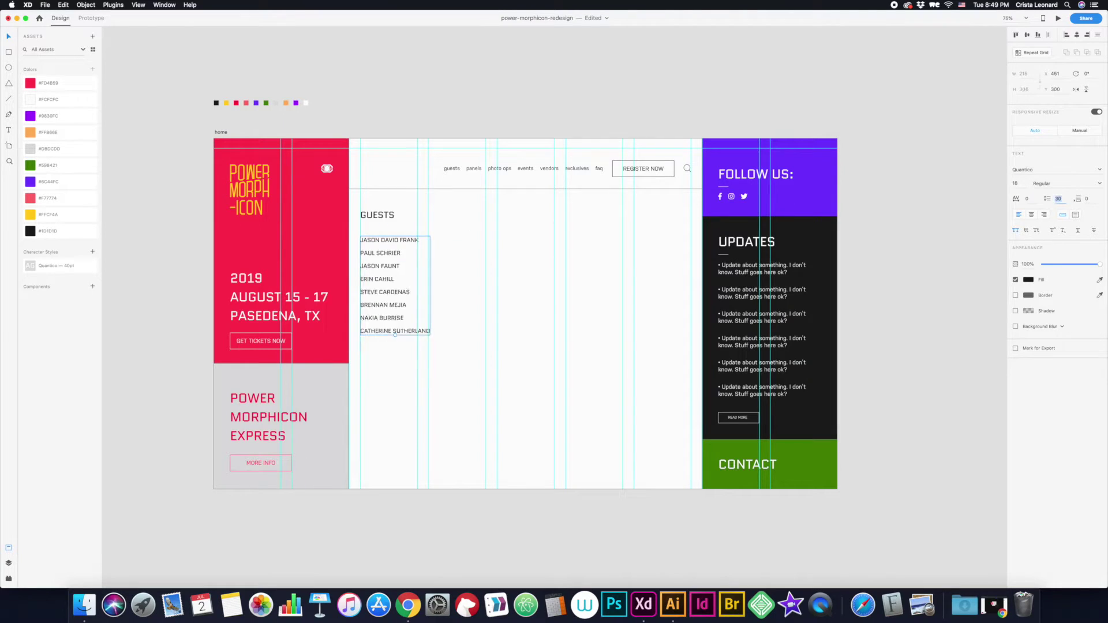
pyautogui.press('Return')
pyautogui.click(556, 284)
pyautogui.moveTo(519, 236); pyautogui.dragTo(712, 331)
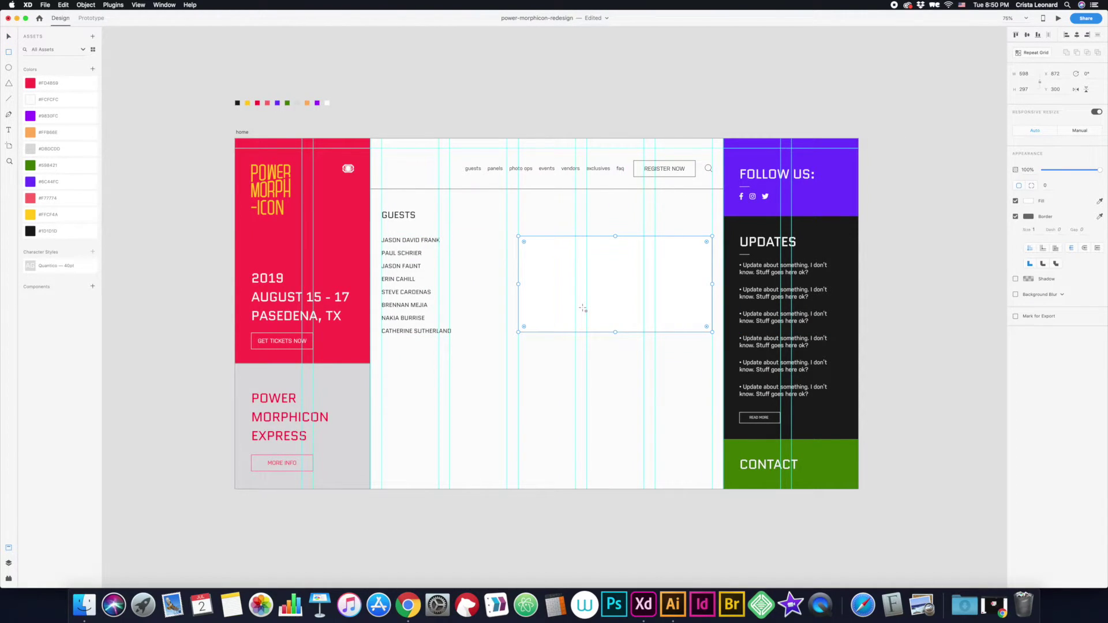
# Step: Fill the new box grey without a border and shorten the GUESTS underline to a short rule
pyautogui.press('super+alt+v')
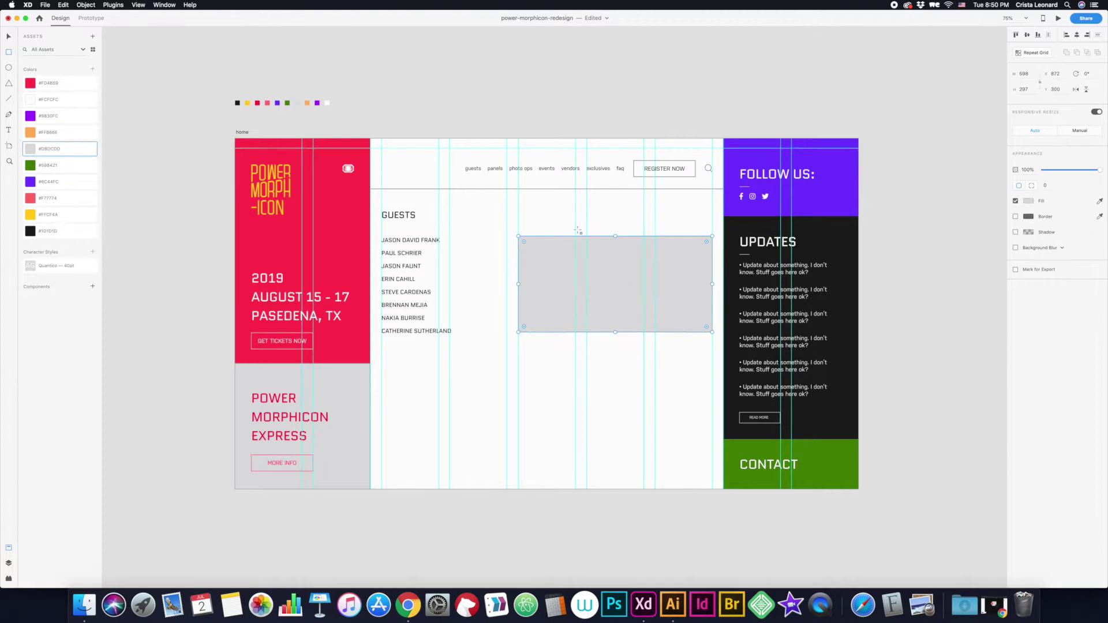
pyautogui.press('Escape')
pyautogui.scroll(-2, 563, 236)
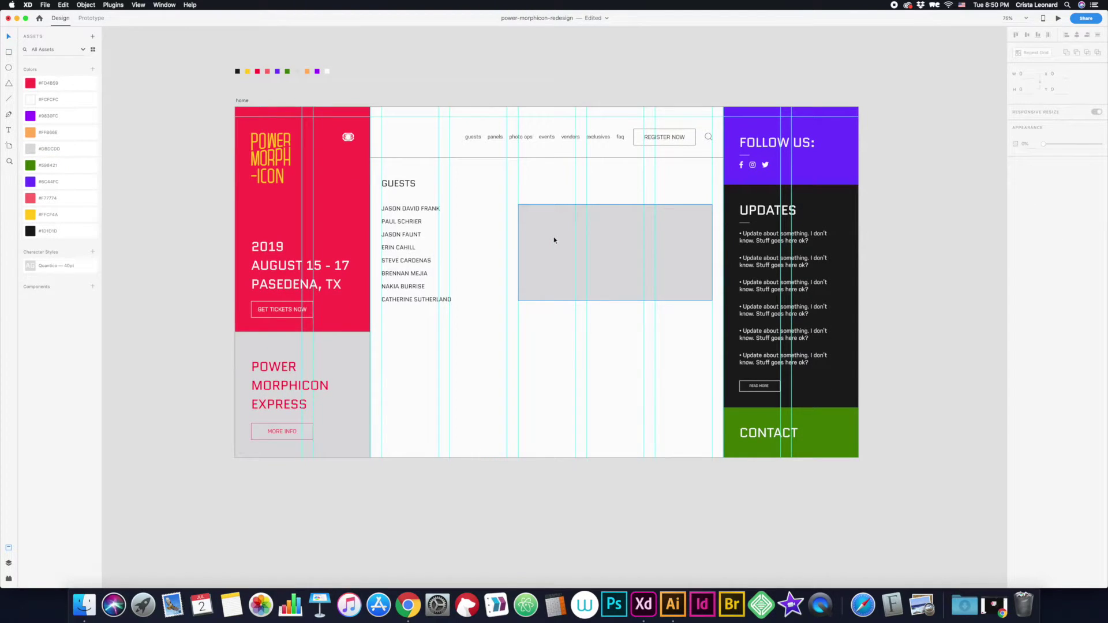
pyautogui.scroll(-1, 522, 237)
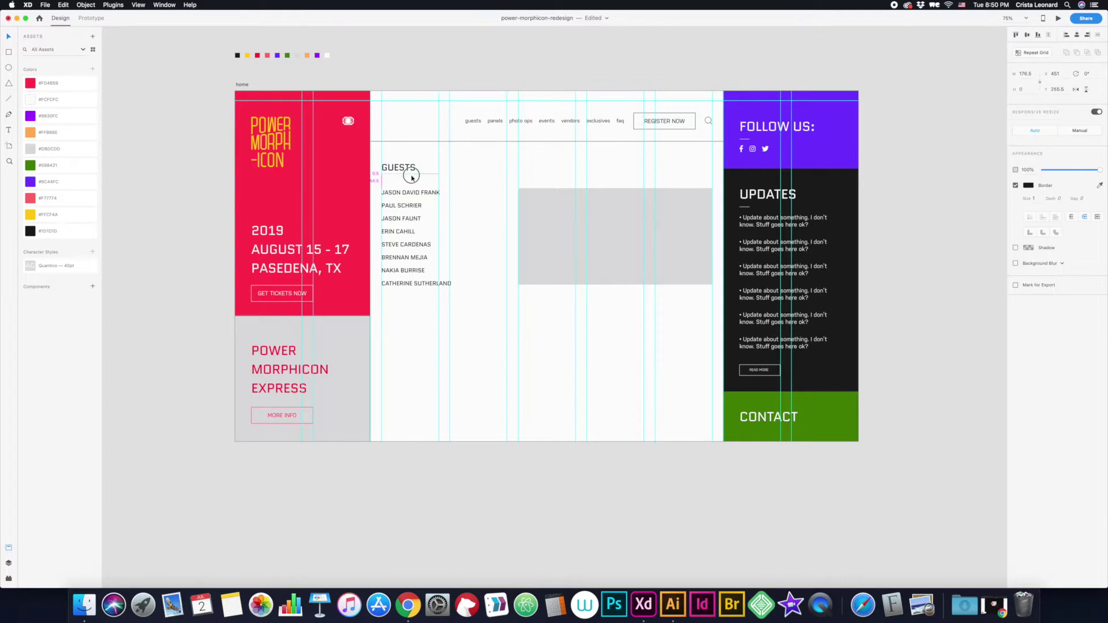
pyautogui.moveTo(509, 183); pyautogui.dragTo(397, 183)
pyautogui.hscroll(3, 433, 197)
pyautogui.hscroll(-2, 471, 199)
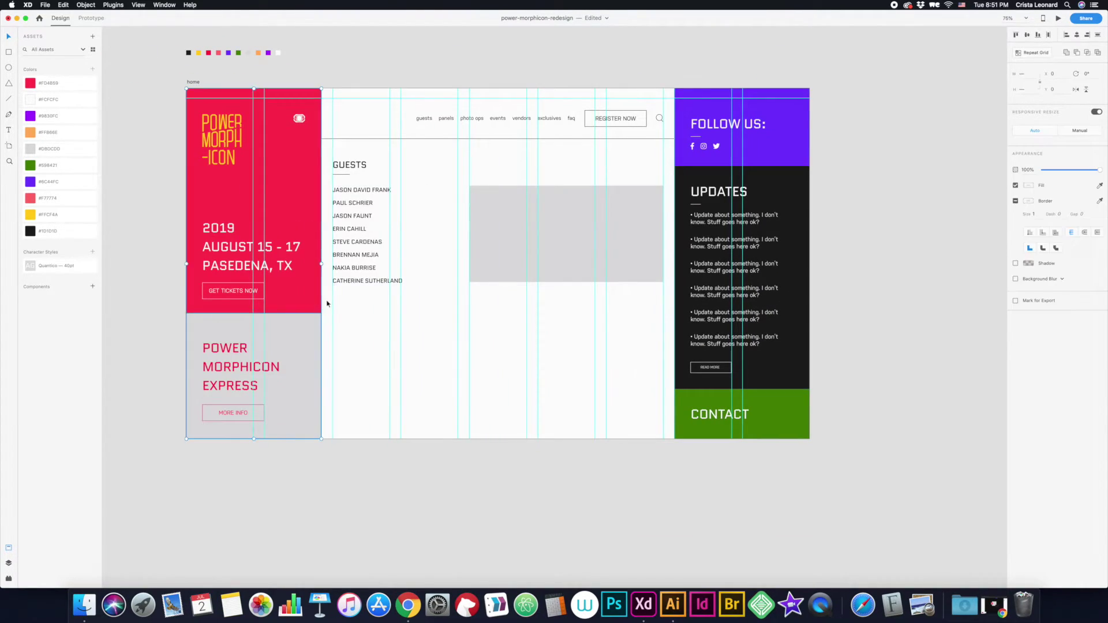
# Step: Clear the grey block from under the CONTACT block beside the UPDATES panel
pyautogui.click(782, 315)
pyautogui.moveTo(782, 314); pyautogui.dragTo(839, 488)
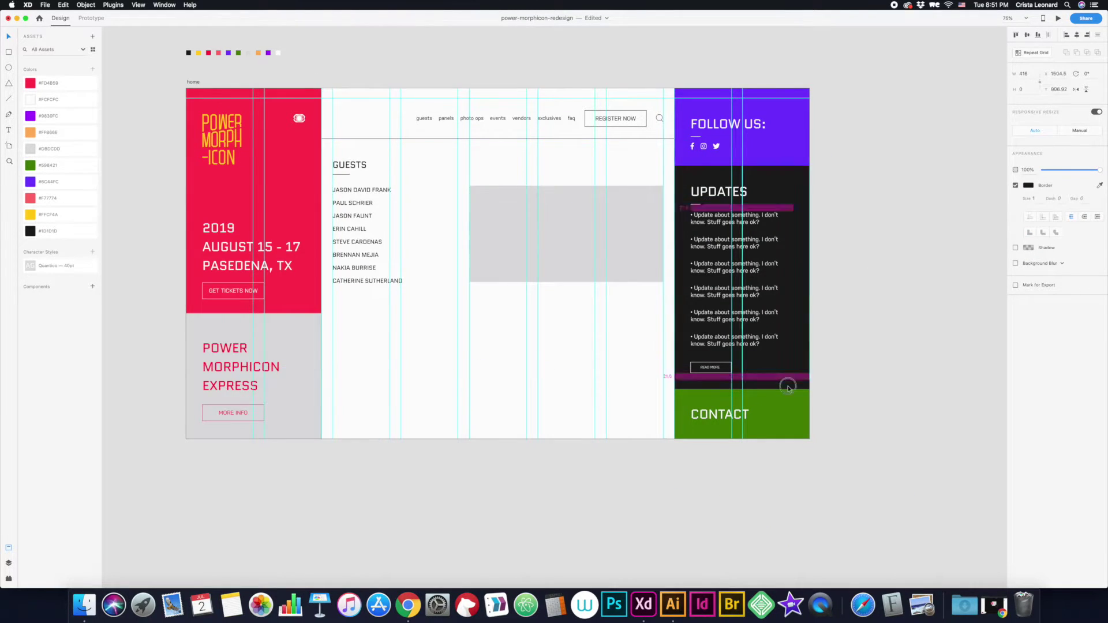
pyautogui.click(787, 376)
pyautogui.scroll(3, 787, 376)
pyautogui.hscroll(-2, 844, 265)
# Step: Fill the POWER MORPHICON EXPRESS block pink #F77774, then lighten it to pale pink
pyautogui.click(277, 462)
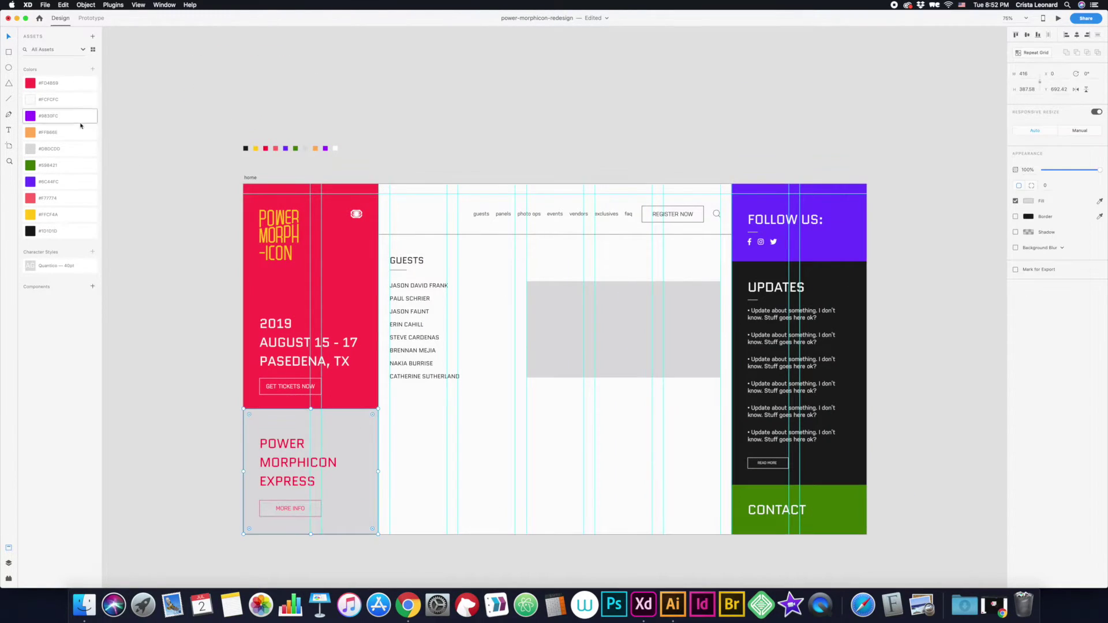
pyautogui.click(30, 133)
pyautogui.hscroll(2, 233, 463)
pyautogui.click(233, 463)
pyautogui.click(30, 115)
pyautogui.press('Escape')
pyautogui.click(81, 199)
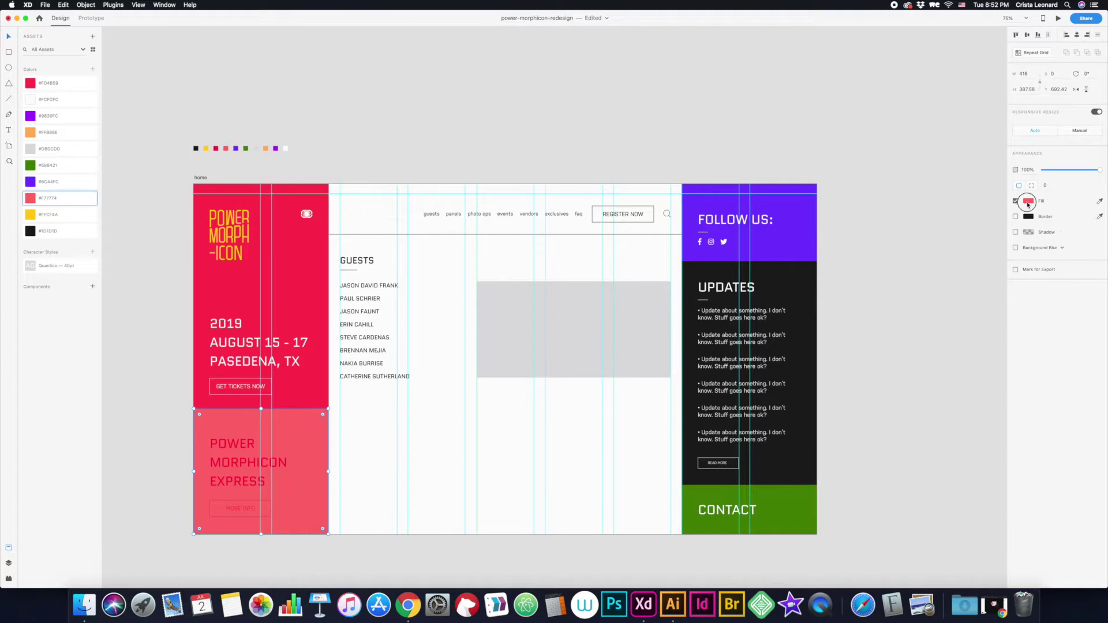
pyautogui.click(1028, 200)
pyautogui.click(932, 144)
# Step: Make the UPDATES panel light grey with dark grey text
pyautogui.click(871, 238)
pyautogui.click(749, 364)
pyautogui.click(1028, 185)
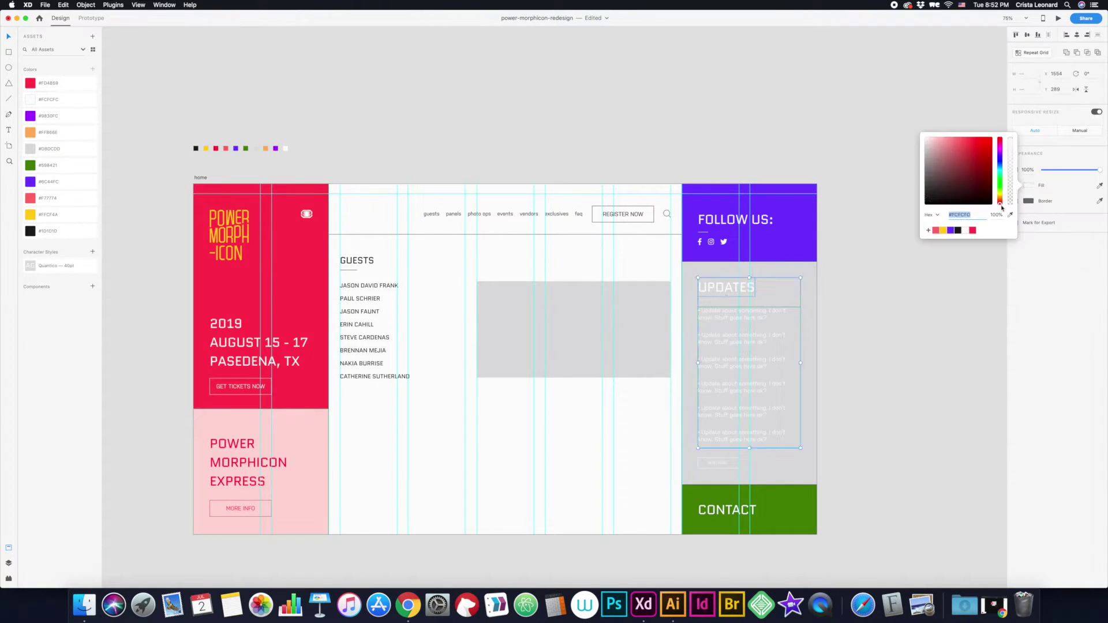
pyautogui.click(718, 463)
pyautogui.click(1029, 186)
pyautogui.doubleClick(718, 463)
pyautogui.press('Escape')
# Step: Select the home artboard, the middle column content group, and the line under the nav
pyautogui.scroll(-2, 440, 317)
pyautogui.press('Escape')
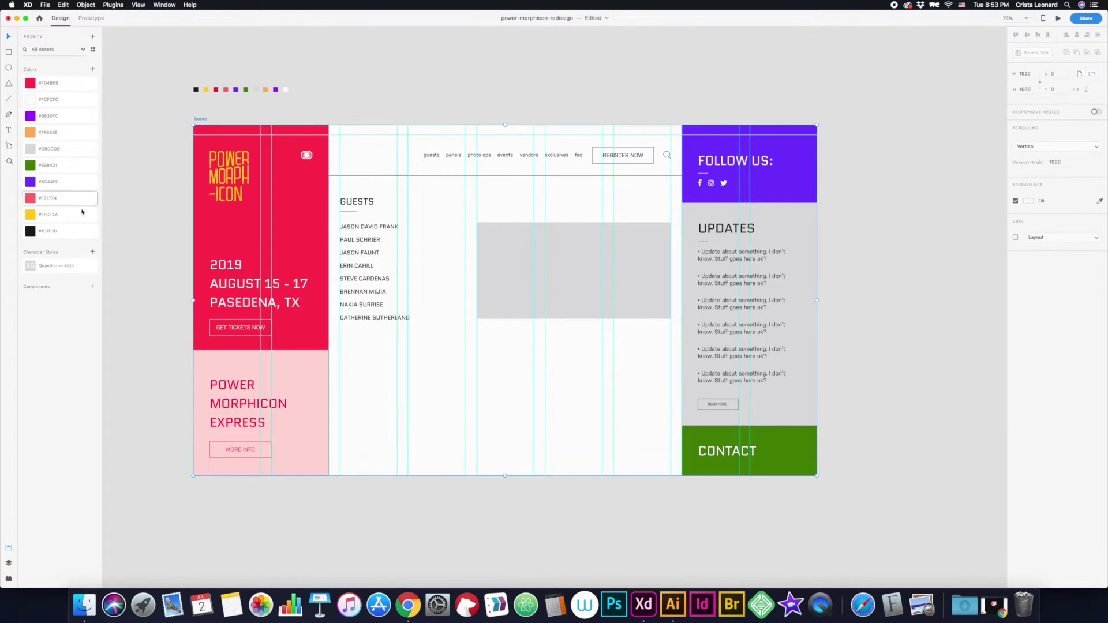
pyautogui.click(569, 155)
pyautogui.click(413, 175)
pyautogui.scroll(7, 413, 114)
pyautogui.scroll(-6, 413, 114)
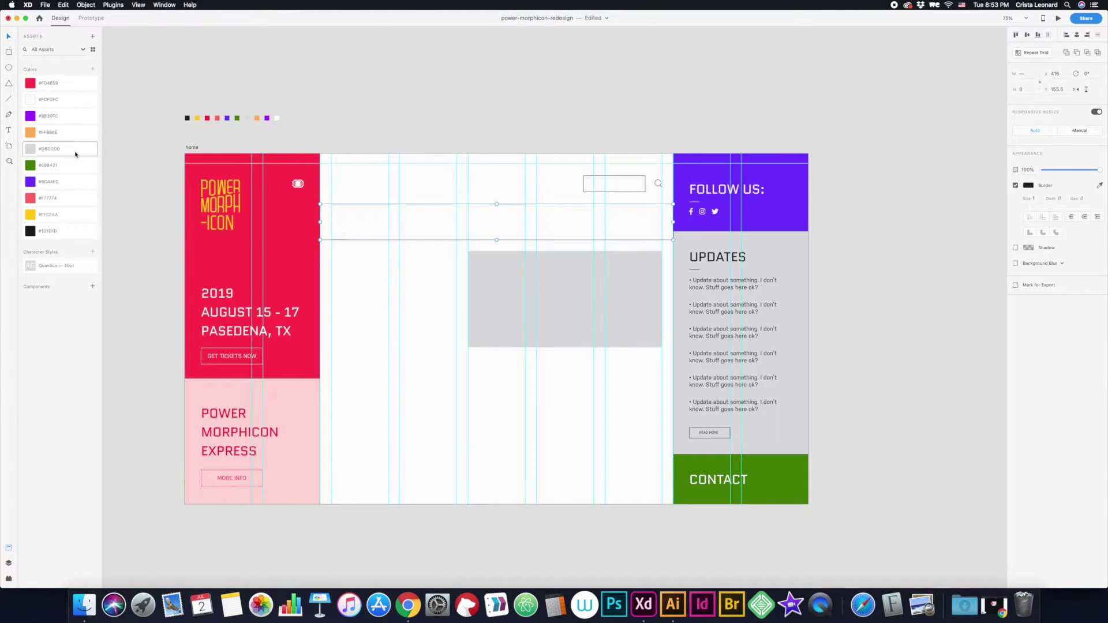
# Step: Fill the home artboard with dark charcoal #2C2C2C
pyautogui.click(679, 463)
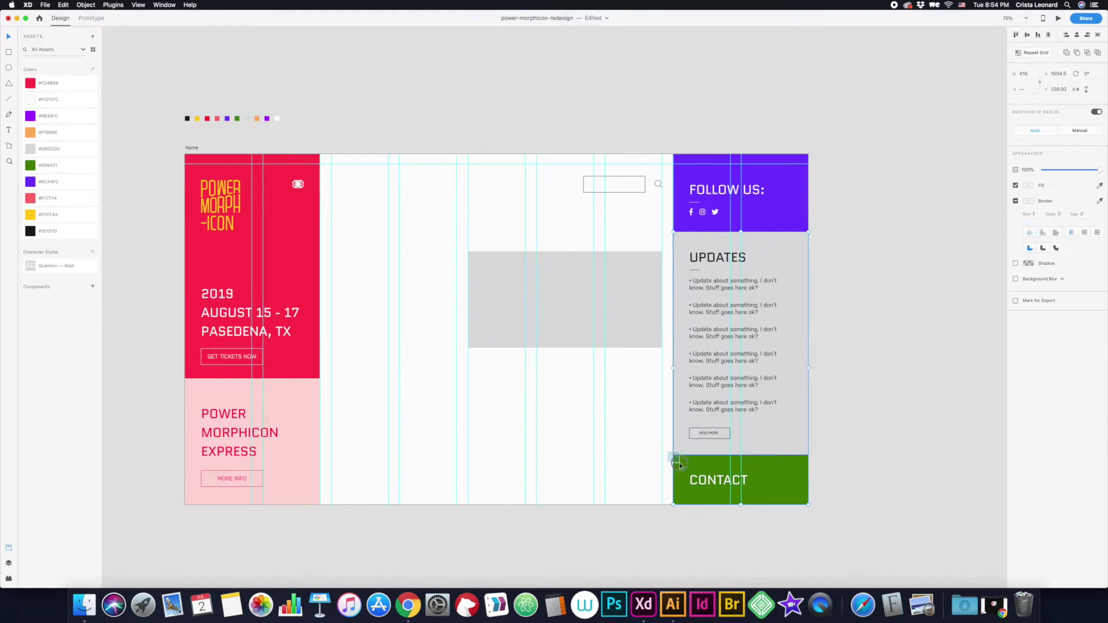
pyautogui.click(192, 147)
pyautogui.click(58, 231)
pyautogui.click(1029, 201)
pyautogui.moveTo(925, 222); pyautogui.dragTo(923, 215)
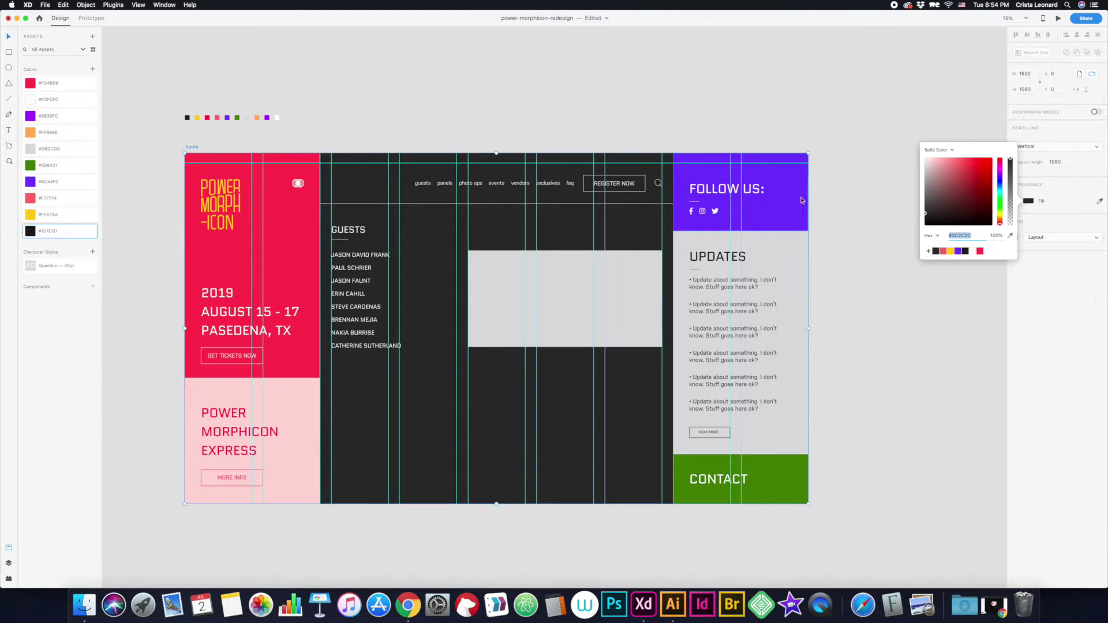
# Step: Adjust the UPDATES rule's line colour and delete the #1D1D1D swatch from saved colours
pyautogui.click(694, 269)
pyautogui.click(1029, 185)
pyautogui.click(935, 231)
pyautogui.click(717, 256)
pyautogui.click(93, 254)
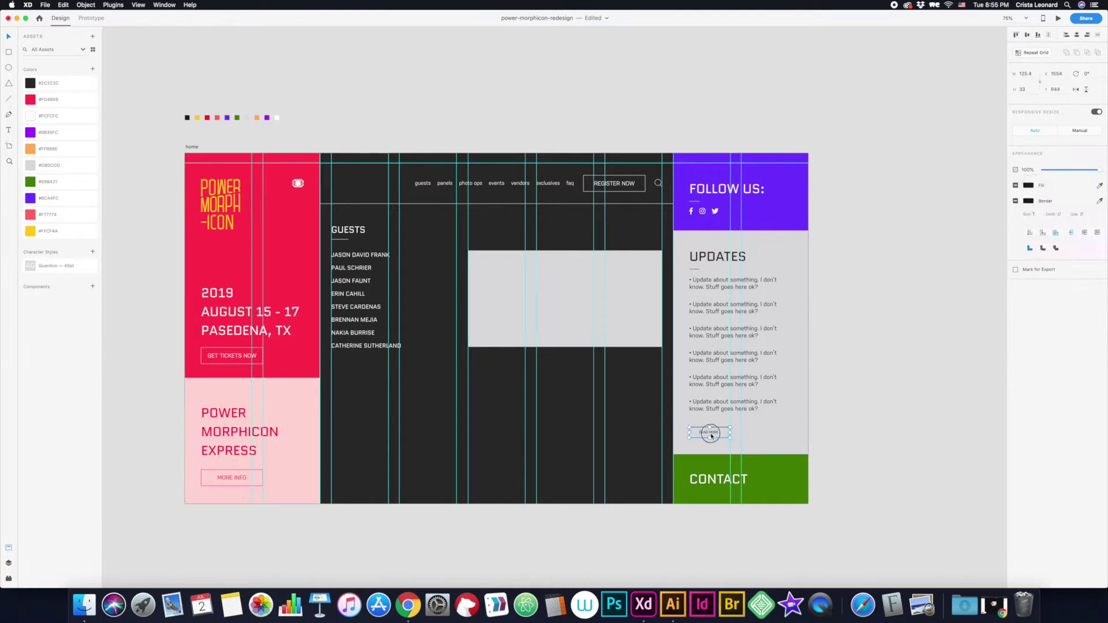
pyautogui.scroll(-2, 330, 135)
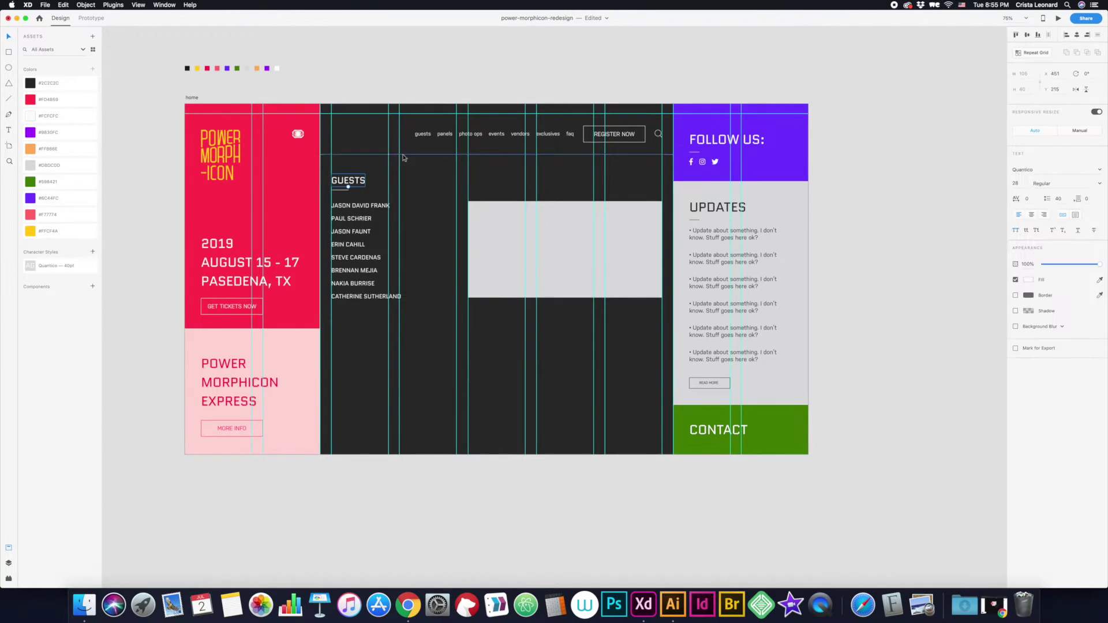
# Step: Rename the copied heading EVENTS and fill its list with Event Title, Location and Date placeholders
pyautogui.moveTo(363, 185); pyautogui.dragTo(363, 339)
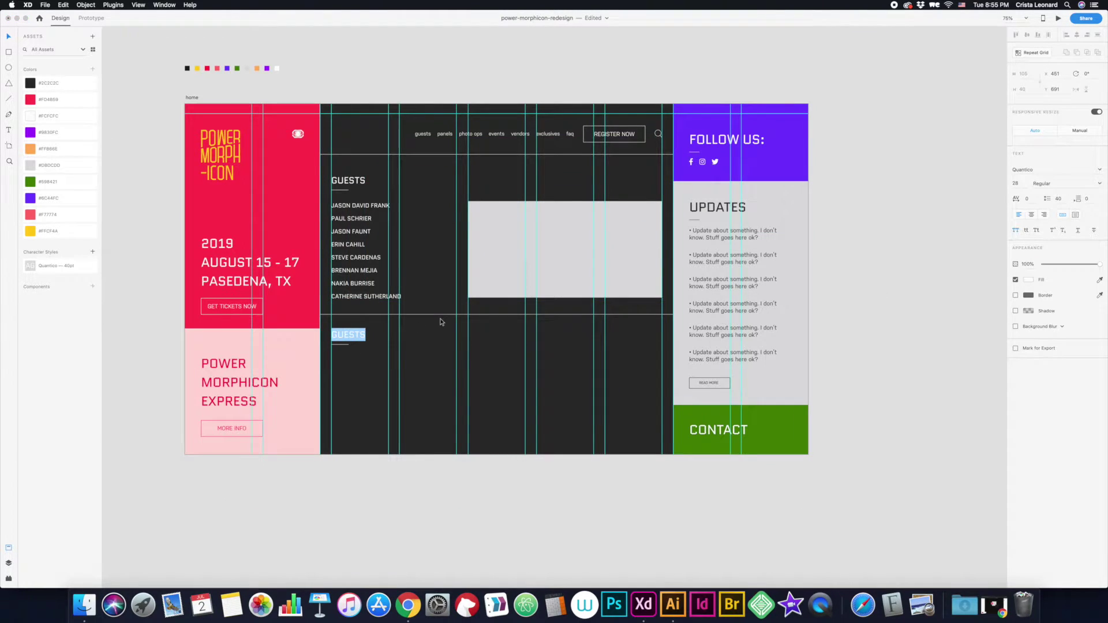
pyautogui.write('EVENTS')
pyautogui.scroll(-2, 442, 322)
pyautogui.moveTo(364, 173); pyautogui.dragTo(363, 341)
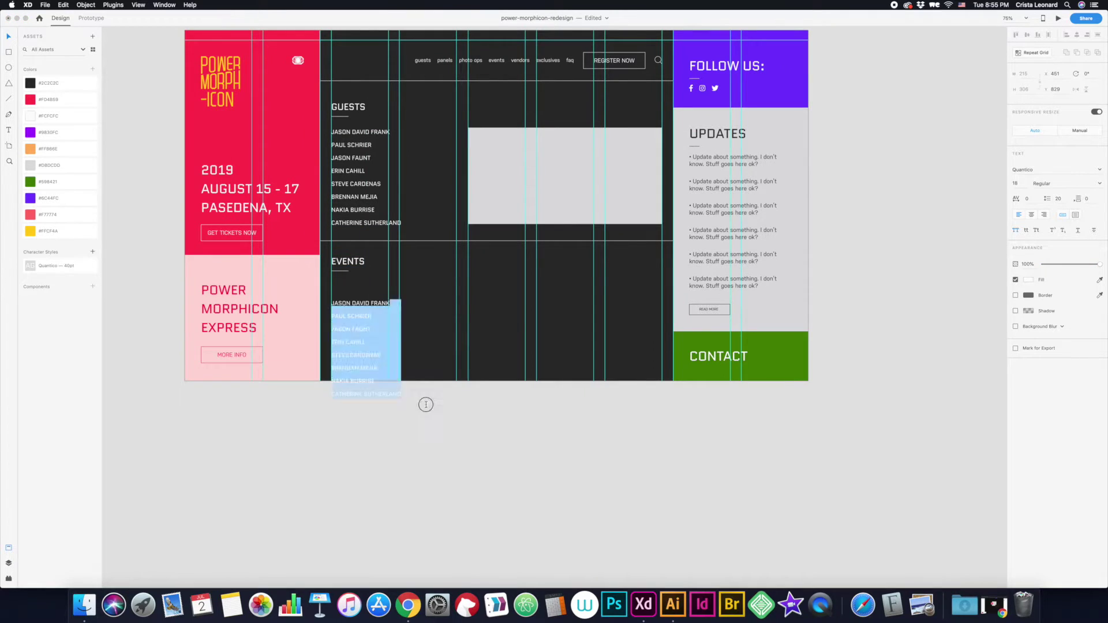
pyautogui.click(398, 439)
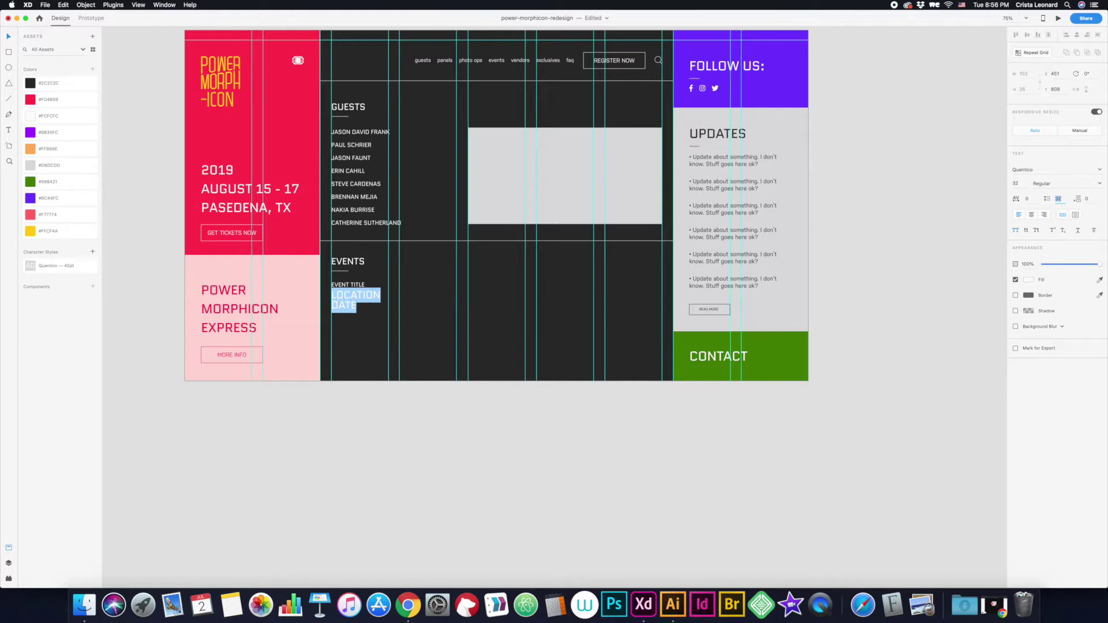
# Step: Duplicate the event block into a second column and a second row, making four
pyautogui.click(359, 295)
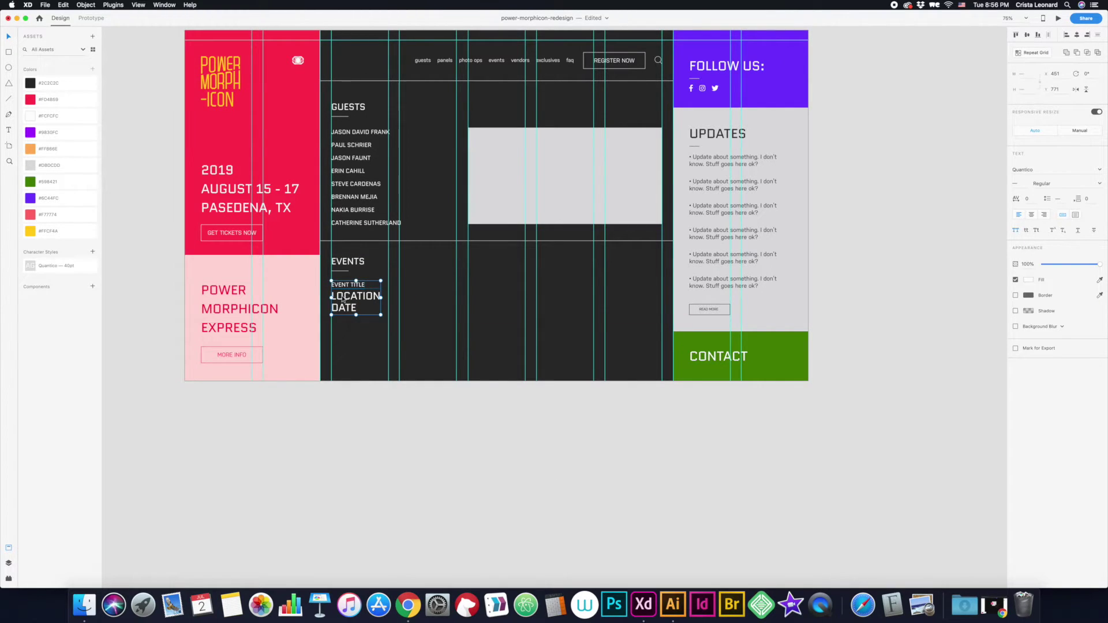
pyautogui.moveTo(343, 299); pyautogui.dragTo(478, 303)
pyautogui.moveTo(359, 301); pyautogui.dragTo(359, 345)
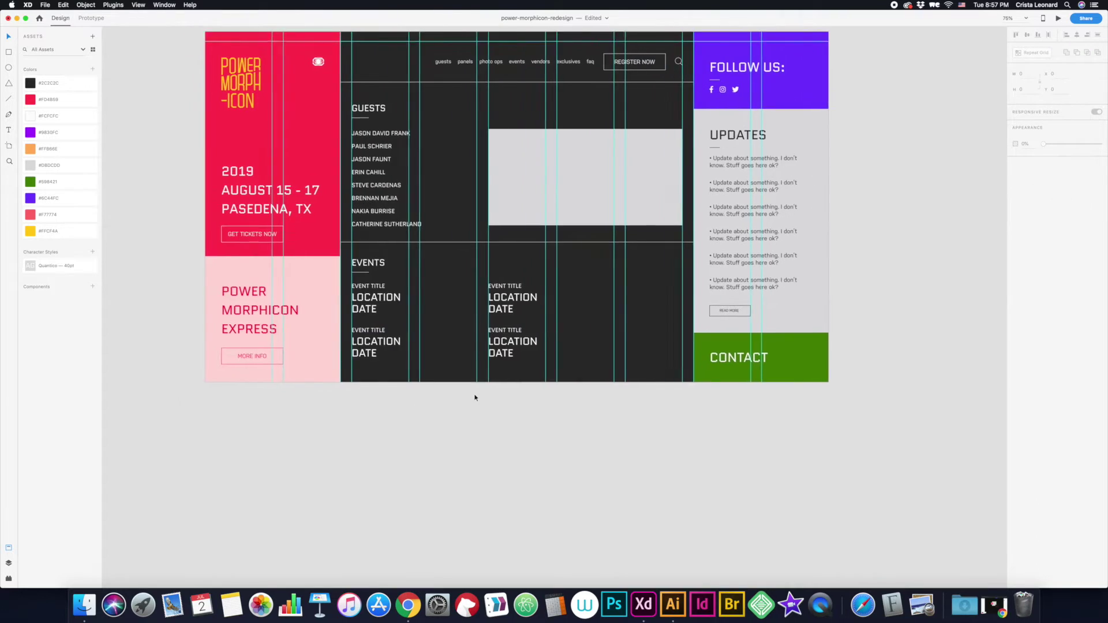
pyautogui.scroll(2, 475, 395)
pyautogui.moveTo(480, 372); pyautogui.dragTo(548, 372)
pyautogui.click(448, 421)
pyautogui.press('super+Tab')
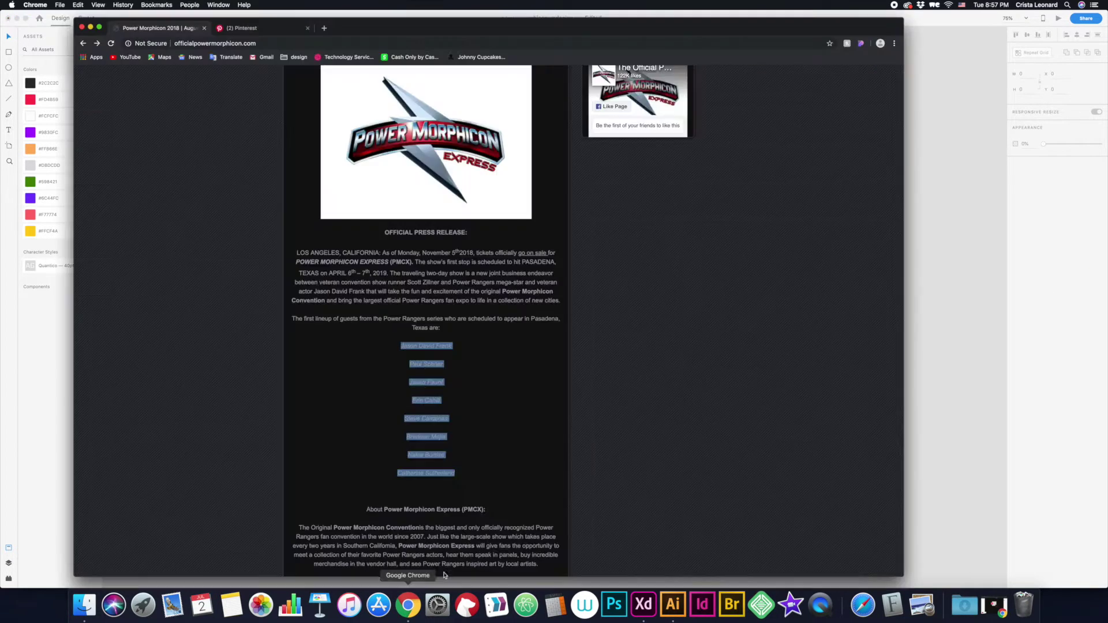
# Step: Copy the Power Breakfast date from the convention site and type the POWER BREAKFAST title into the first event
pyautogui.scroll(5, 519, 289)
pyautogui.click(557, 226)
pyautogui.click(313, 366)
pyautogui.scroll(10, 519, 289)
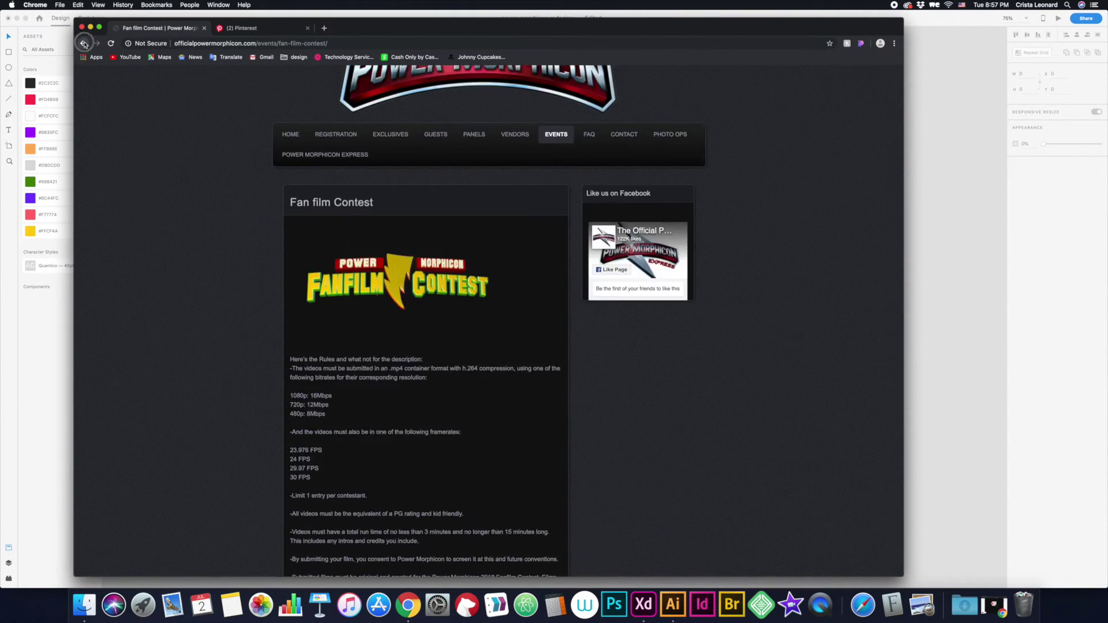
pyautogui.press('super+bracketleft')
pyautogui.click(566, 294)
pyautogui.moveTo(291, 344); pyautogui.dragTo(375, 344)
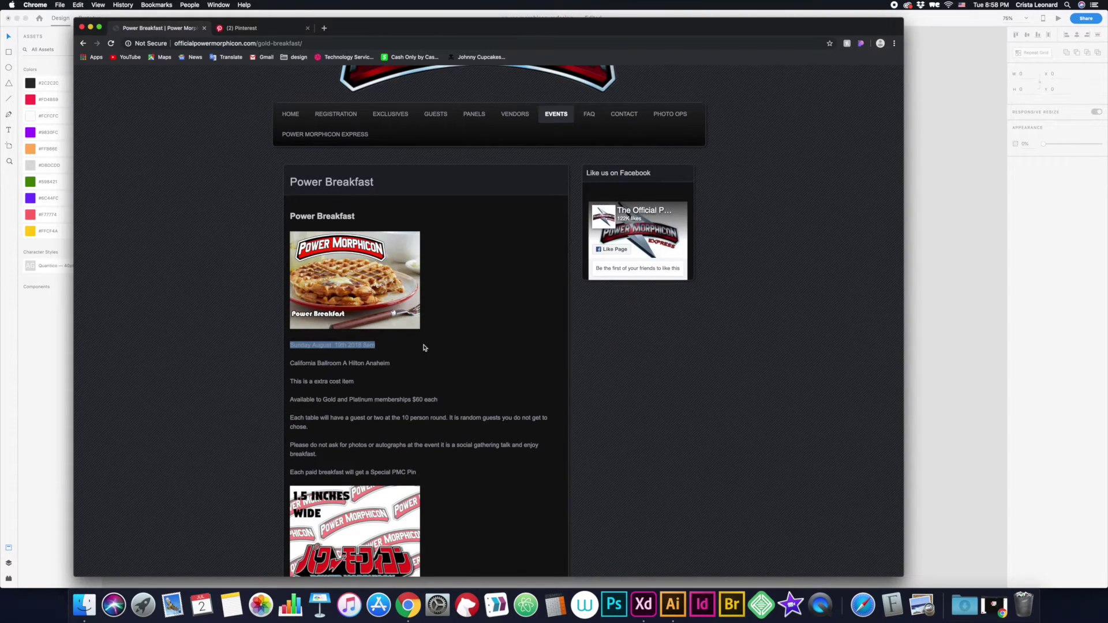
pyautogui.press('super+Tab')
pyautogui.write('POWER P')
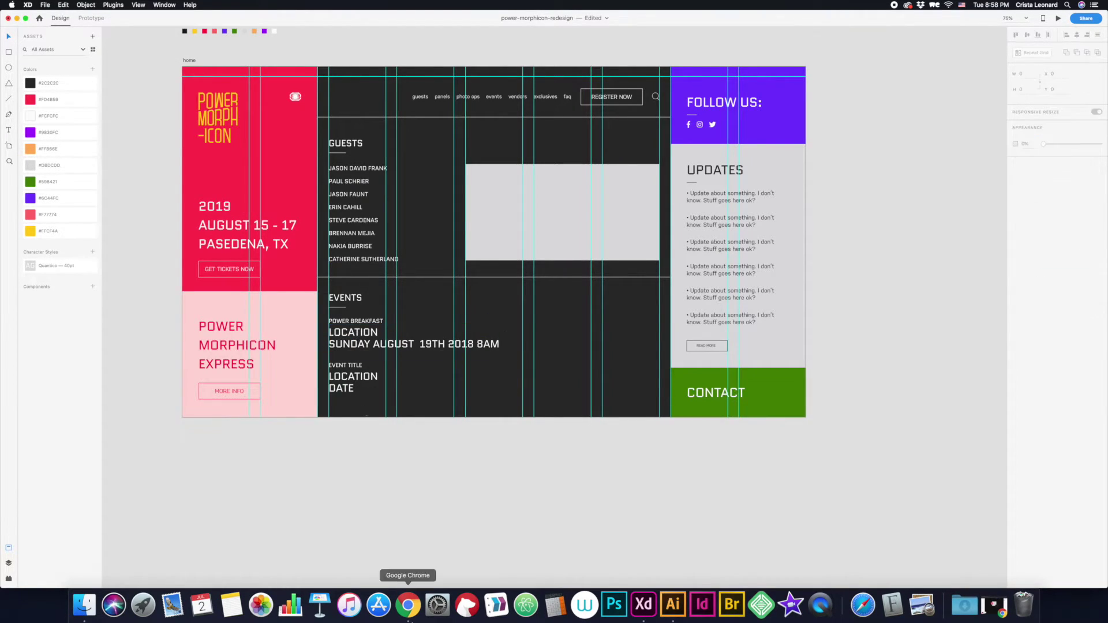
# Step: Add the California Ballroom location and a red-outlined button to the first event; uppercase the nav links
pyautogui.click(408, 604)
pyautogui.moveTo(290, 363); pyautogui.dragTo(396, 368)
pyautogui.click(643, 604)
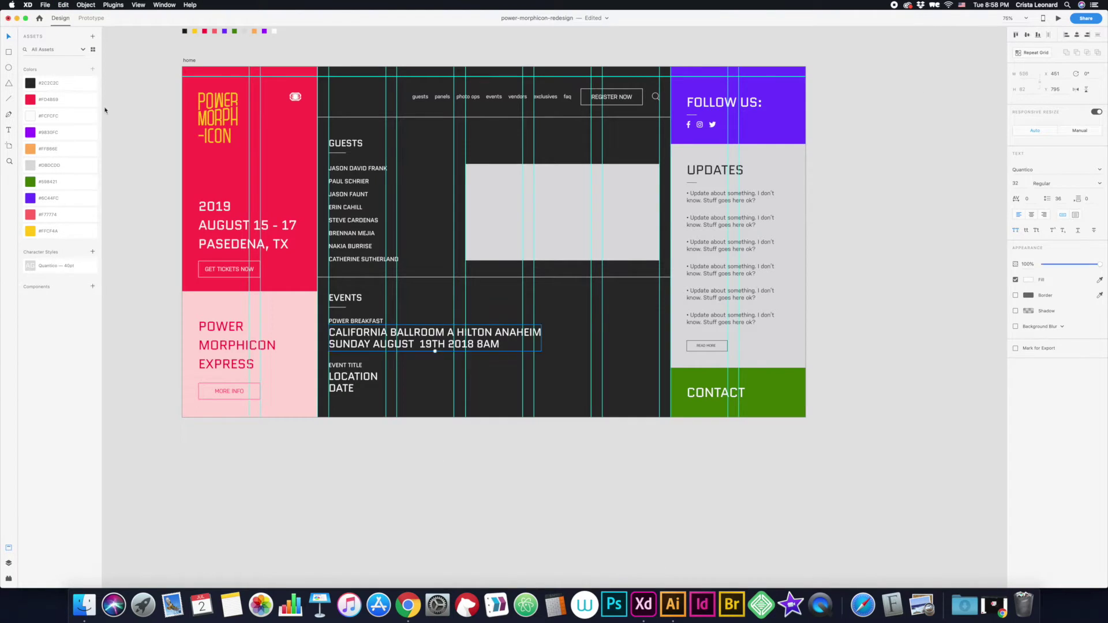
pyautogui.click(359, 354)
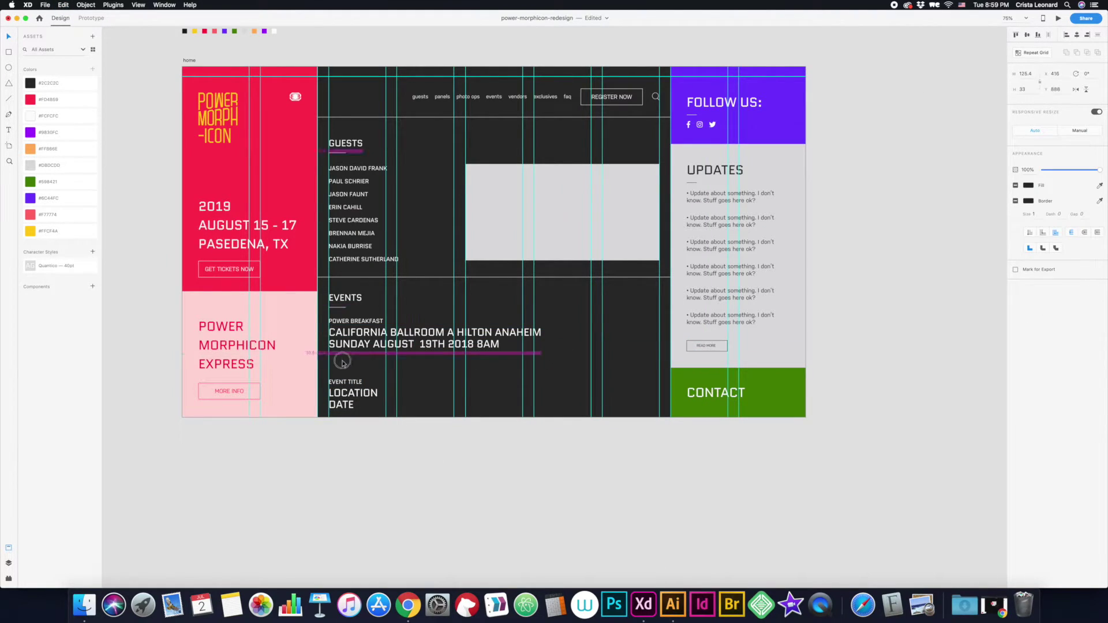
pyautogui.click(1028, 217)
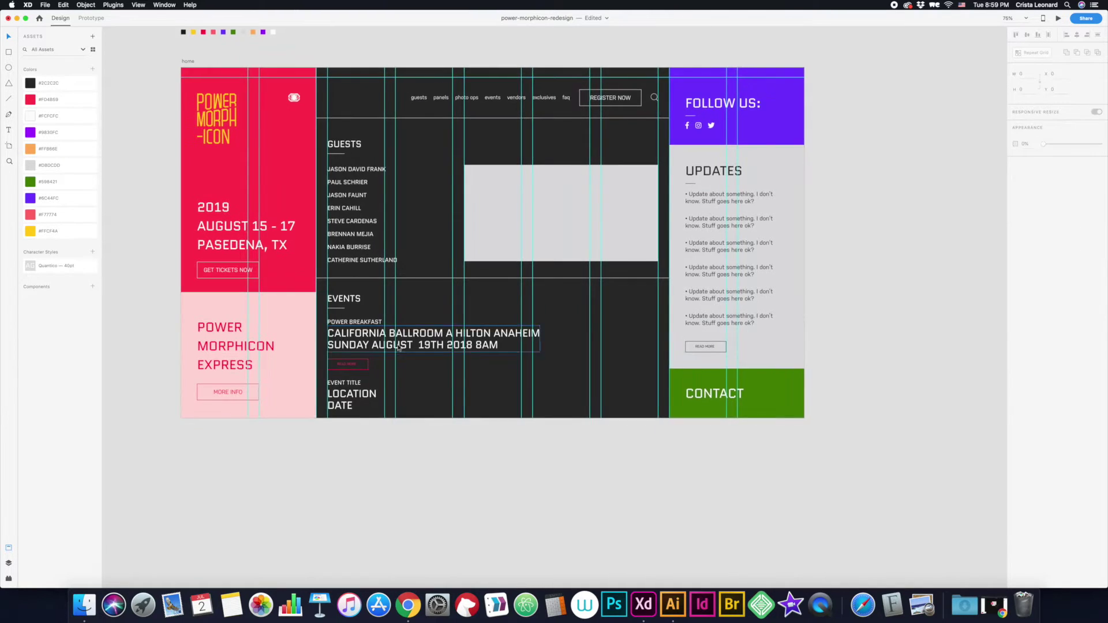
pyautogui.click(424, 94)
pyautogui.click(1016, 230)
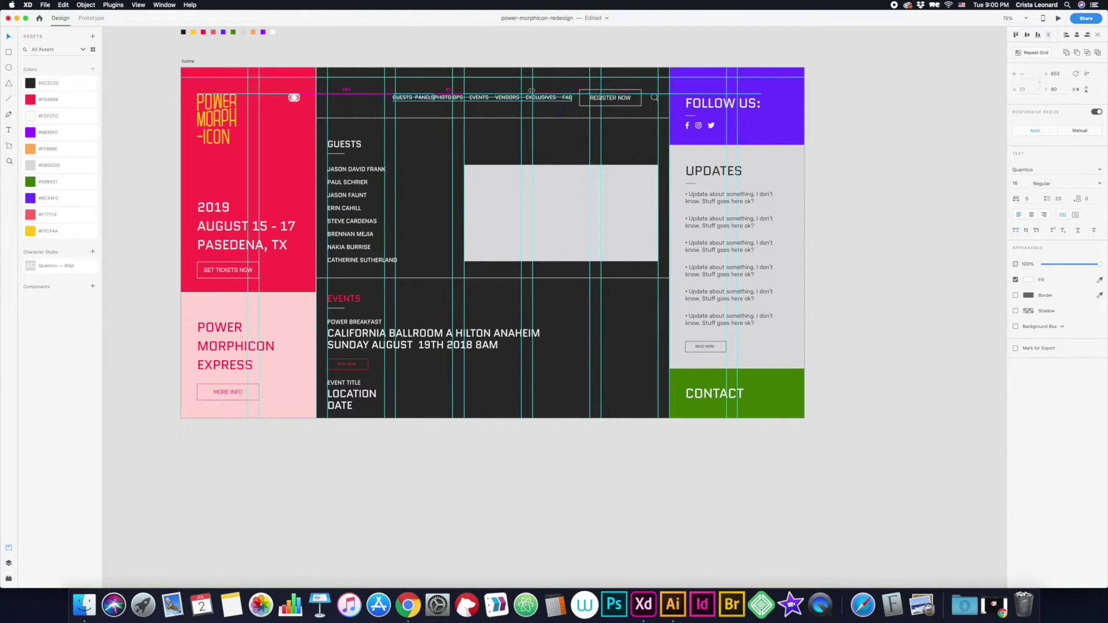
# Step: Set the home artboard height to 2160
pyautogui.click(344, 144)
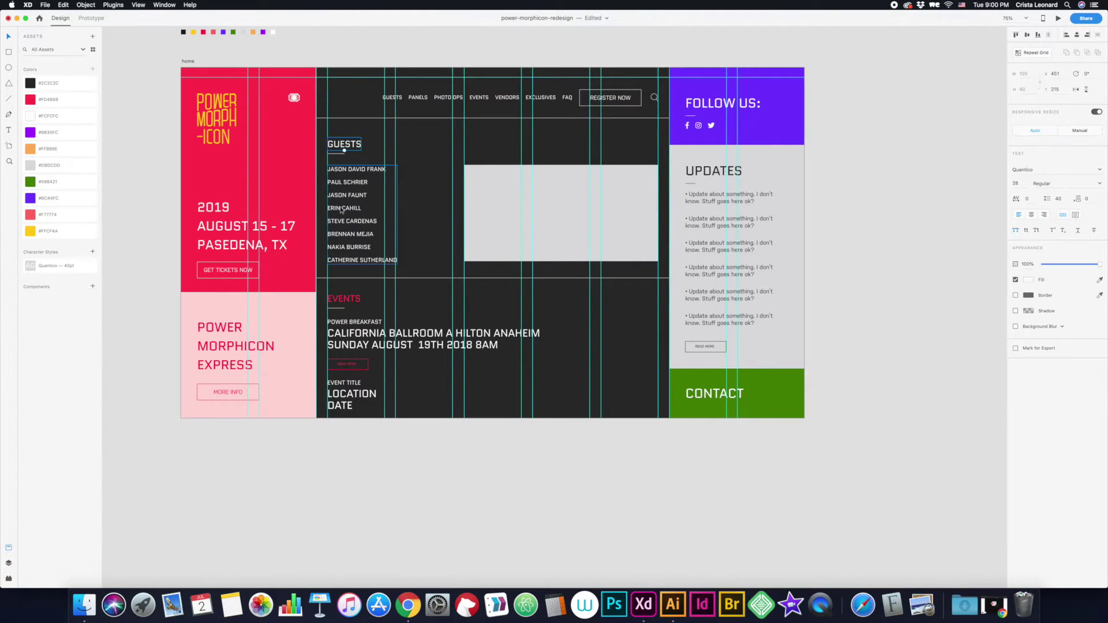
pyautogui.scroll(-5, 351, 211)
pyautogui.click(524, 391)
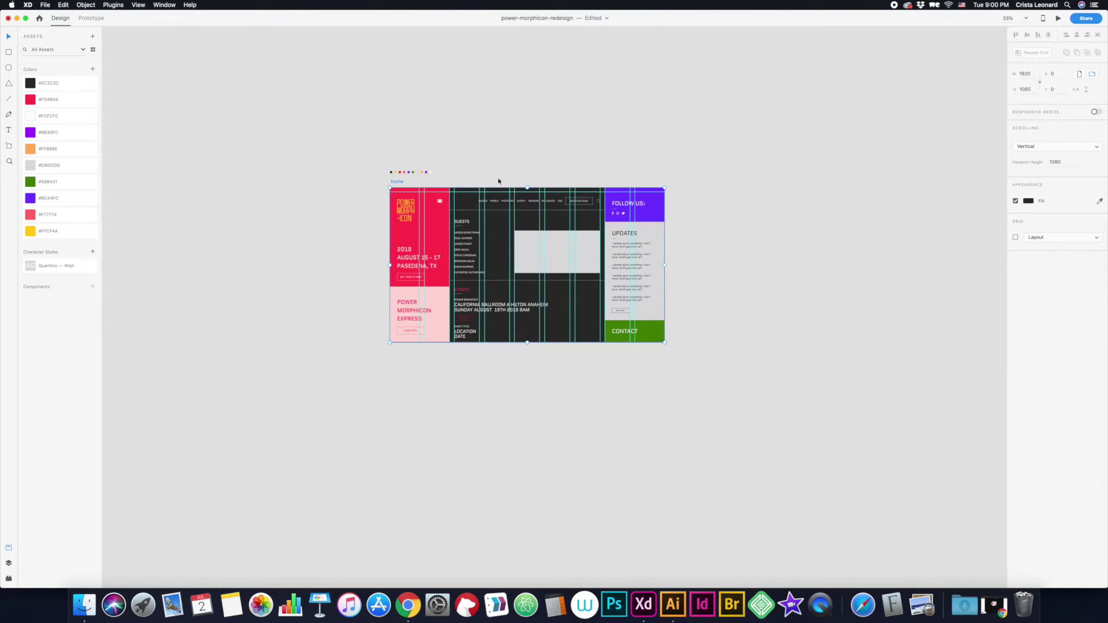
pyautogui.write('2160')
pyautogui.press('Return')
# Step: In Prototype mode, fix the left pink column and right CONTACT column in position when scrolling
pyautogui.click(91, 17)
pyautogui.click(620, 385)
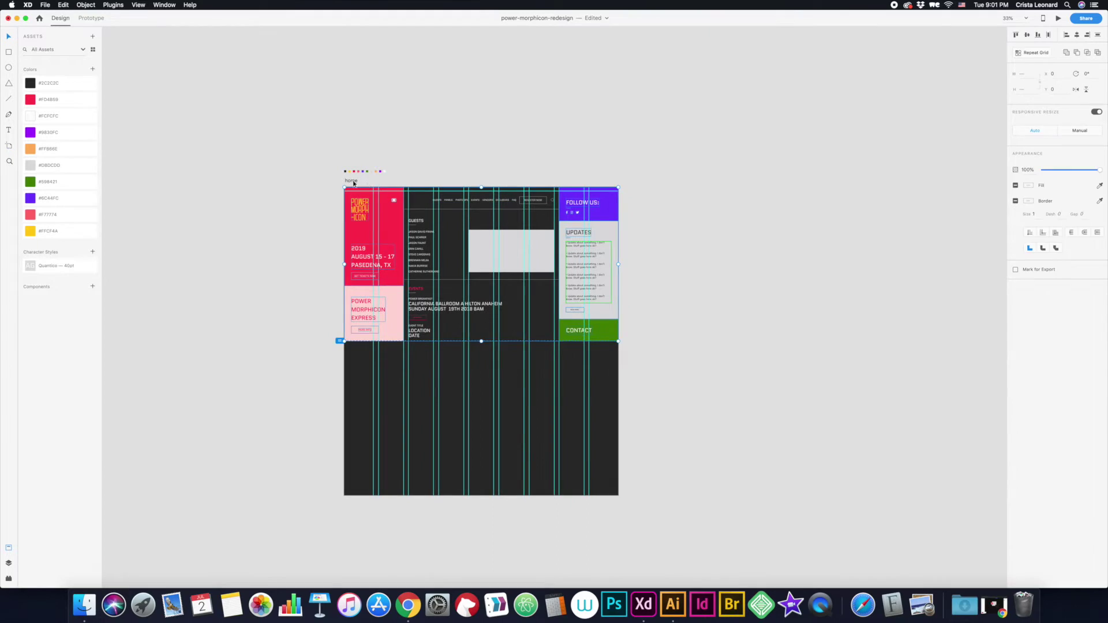
pyautogui.press('super+d')
pyautogui.hotkey('ctrl', 'Tab')
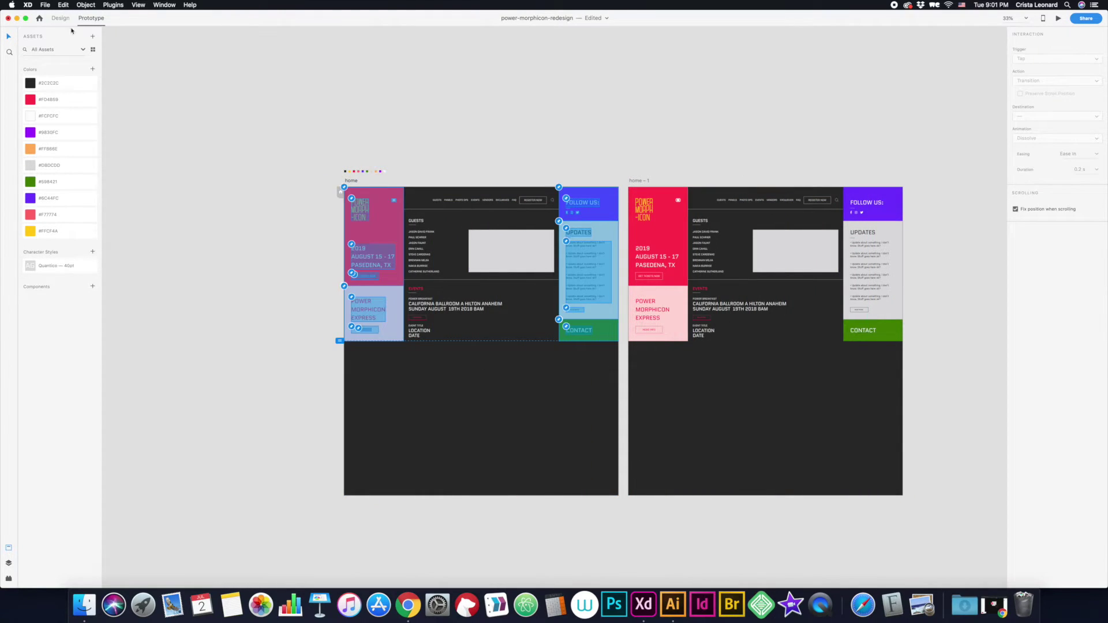
pyautogui.click(398, 278)
pyautogui.click(601, 330)
pyautogui.press('super+z')
pyautogui.press('super+z')
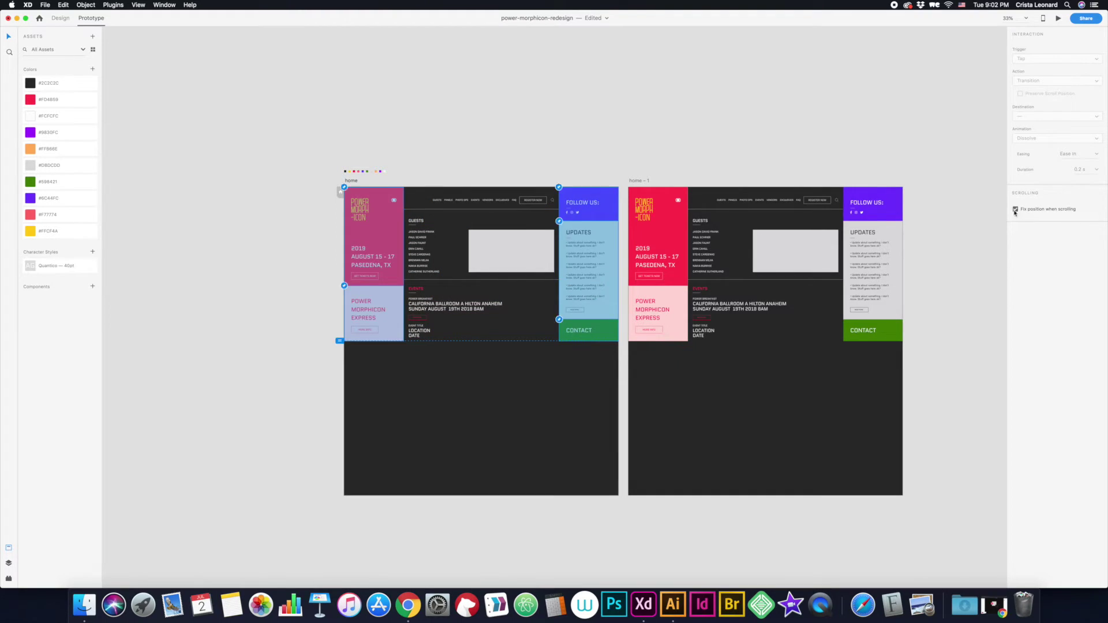
pyautogui.press('super+z')
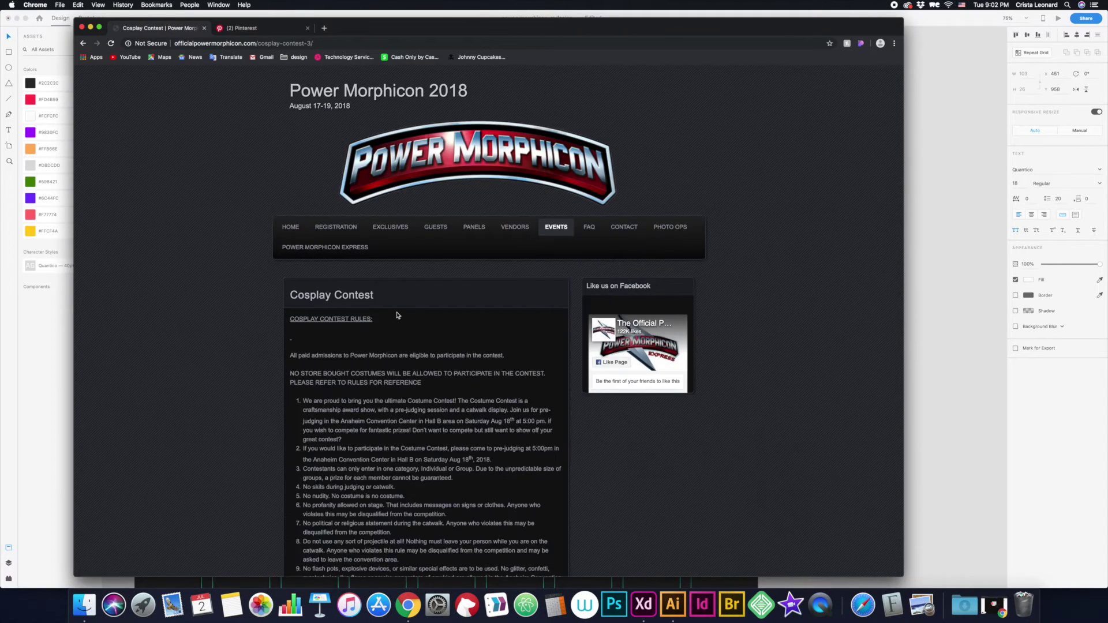
# Step: Open the Power Morphicon Express page on the convention site in Chrome
pyautogui.scroll(-4, 427, 332)
pyautogui.scroll(-1, 427, 331)
pyautogui.scroll(-2, 428, 333)
pyautogui.scroll(5, 429, 335)
pyautogui.scroll(3, 429, 334)
pyautogui.click(328, 154)
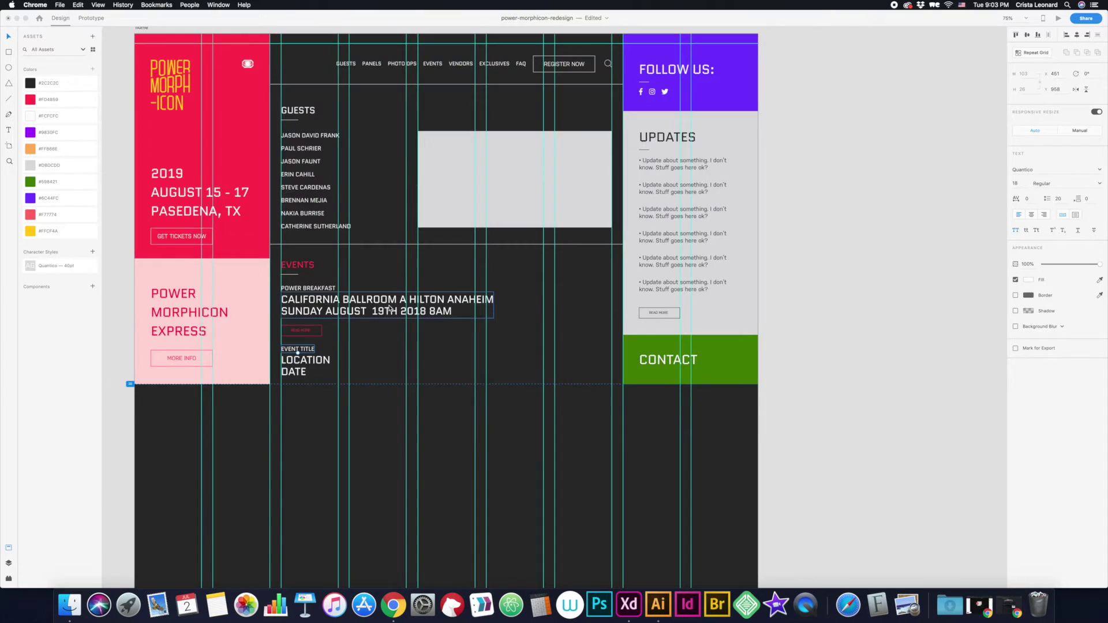
# Step: Nudge the second event block up slightly, preview the scrolling page, then return to Design
pyautogui.moveTo(313, 362); pyautogui.dragTo(316, 360)
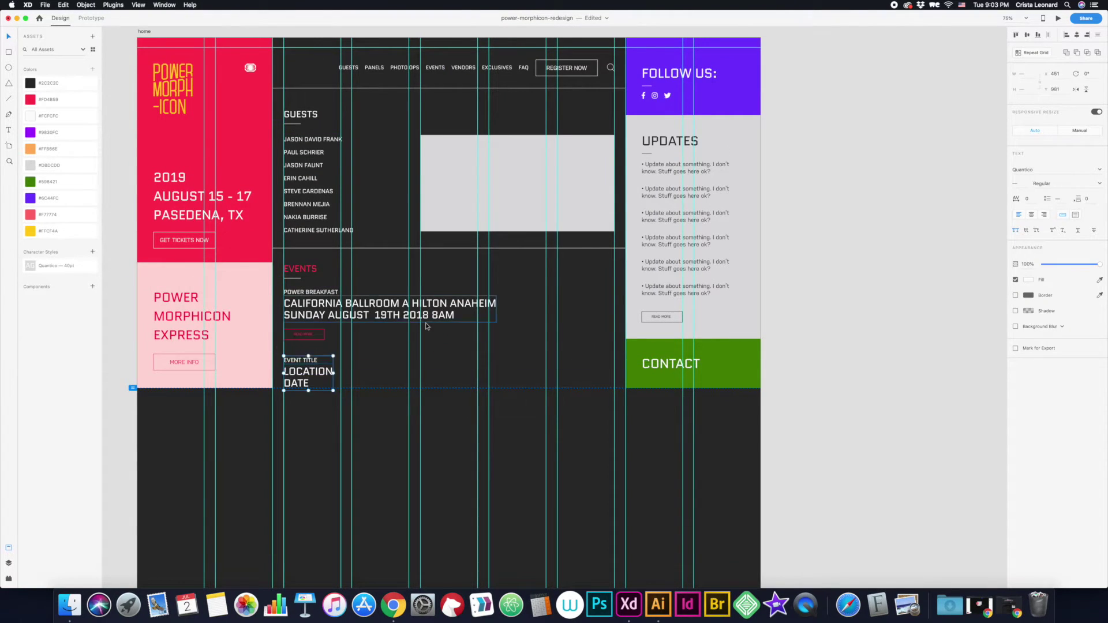
pyautogui.press('super+0')
pyautogui.press('super+Return')
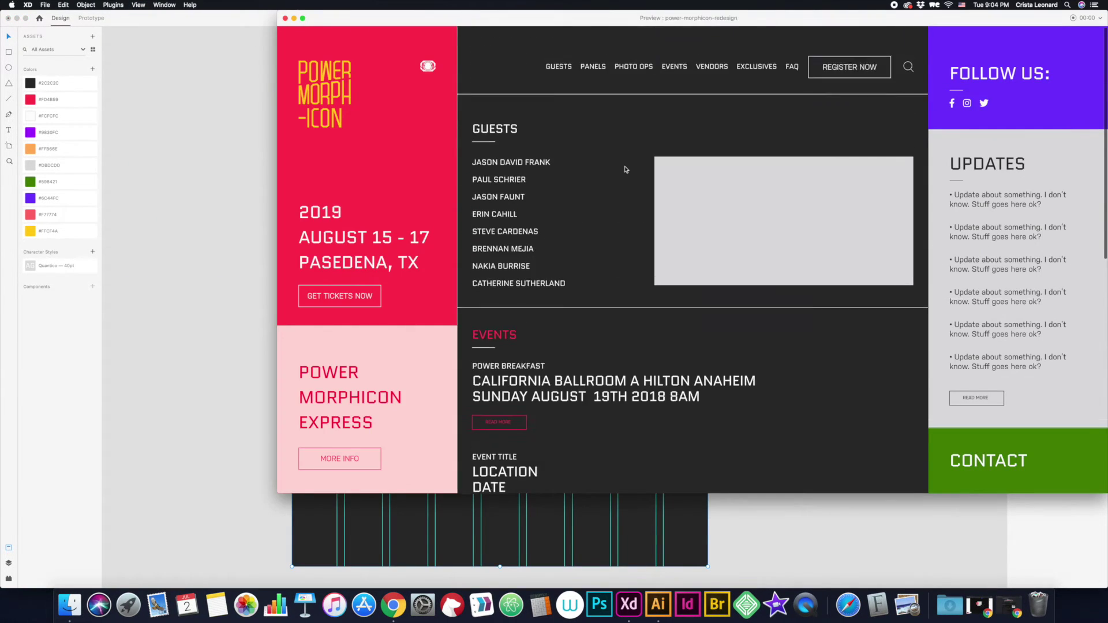
pyautogui.press('super+w')
pyautogui.click(91, 18)
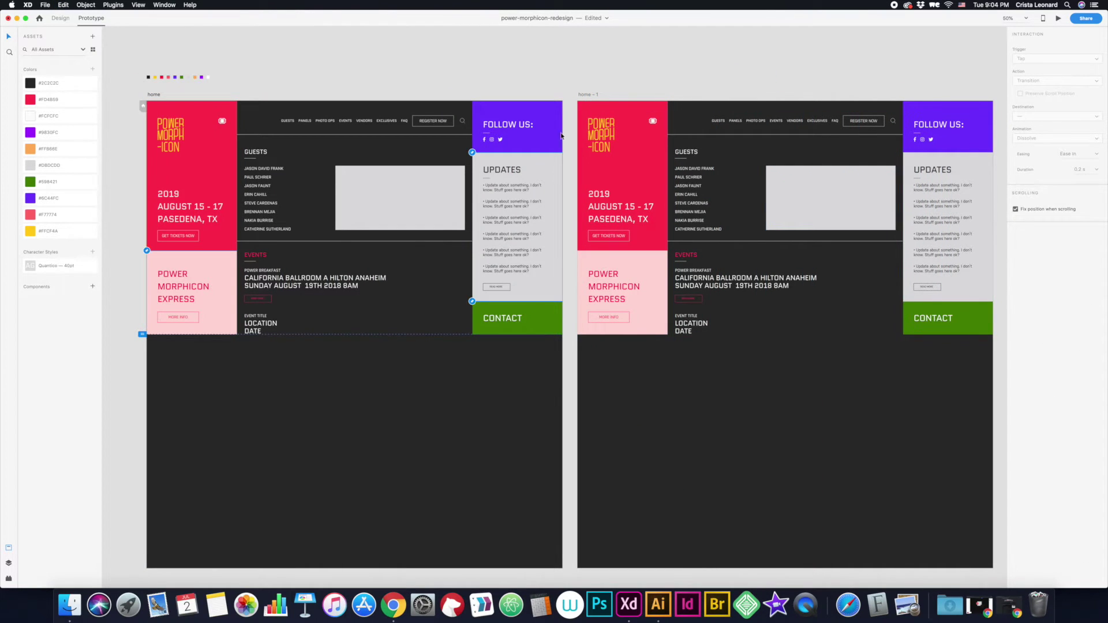
pyautogui.press('super+1')
pyautogui.press('super+z')
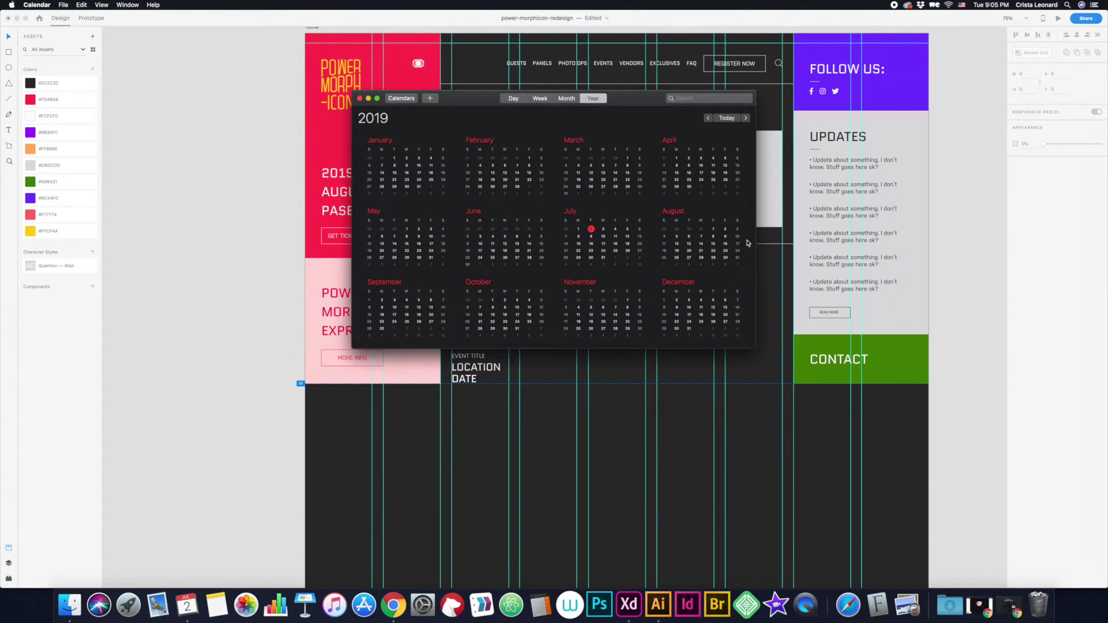
# Step: Copy a small label into a SEE ALL link at the right end of the EVENTS heading
pyautogui.doubleClick(388, 190)
pyautogui.press('super+z')
pyautogui.press('super+z')
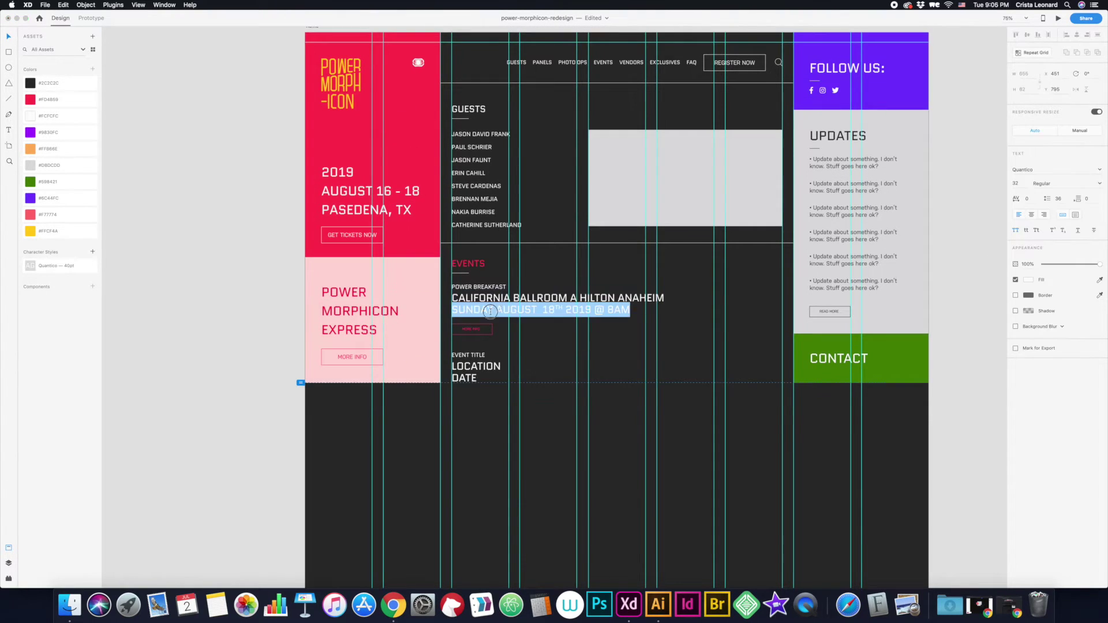
pyautogui.moveTo(473, 215); pyautogui.dragTo(472, 283)
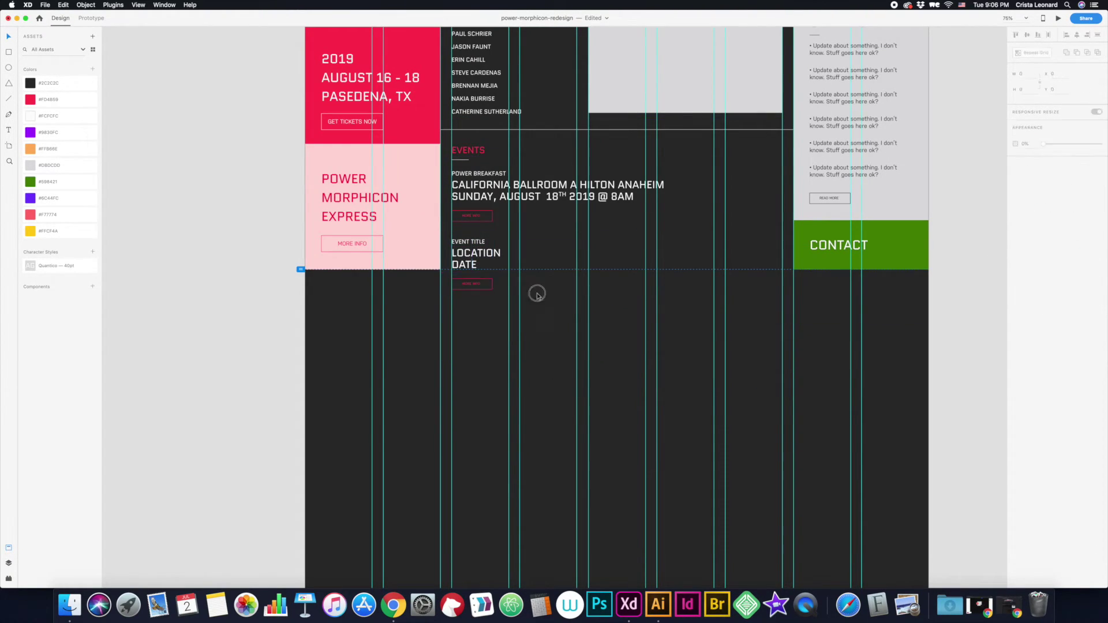
pyautogui.hscroll(2, 550, 223)
pyautogui.scroll(-2, 545, 232)
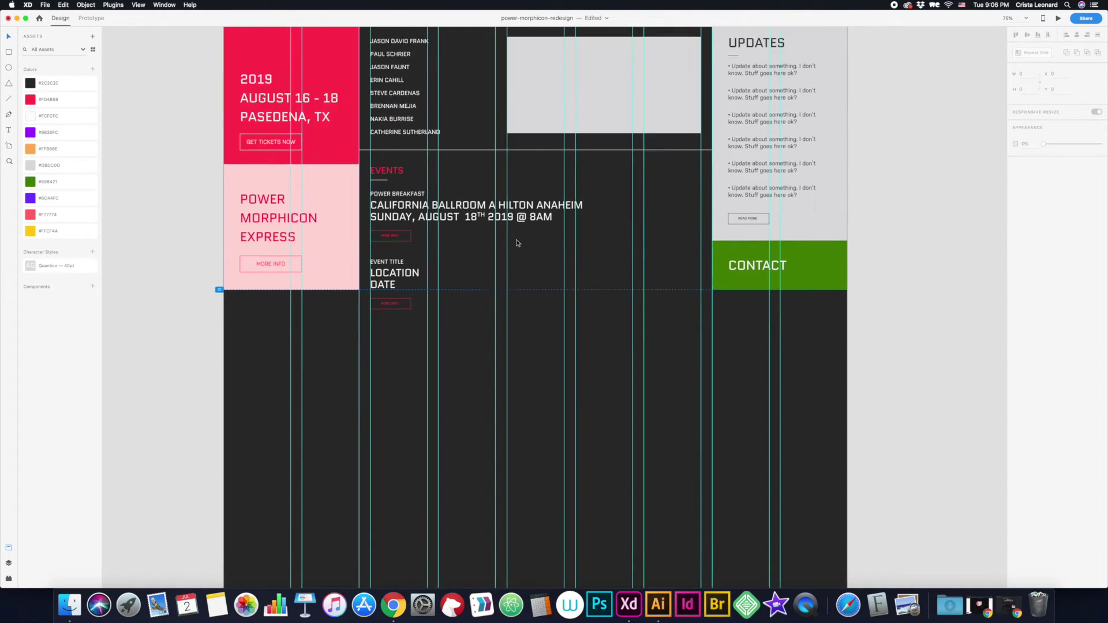
pyautogui.scroll(6, 518, 240)
pyautogui.click(432, 298)
pyautogui.moveTo(432, 298); pyautogui.dragTo(423, 277)
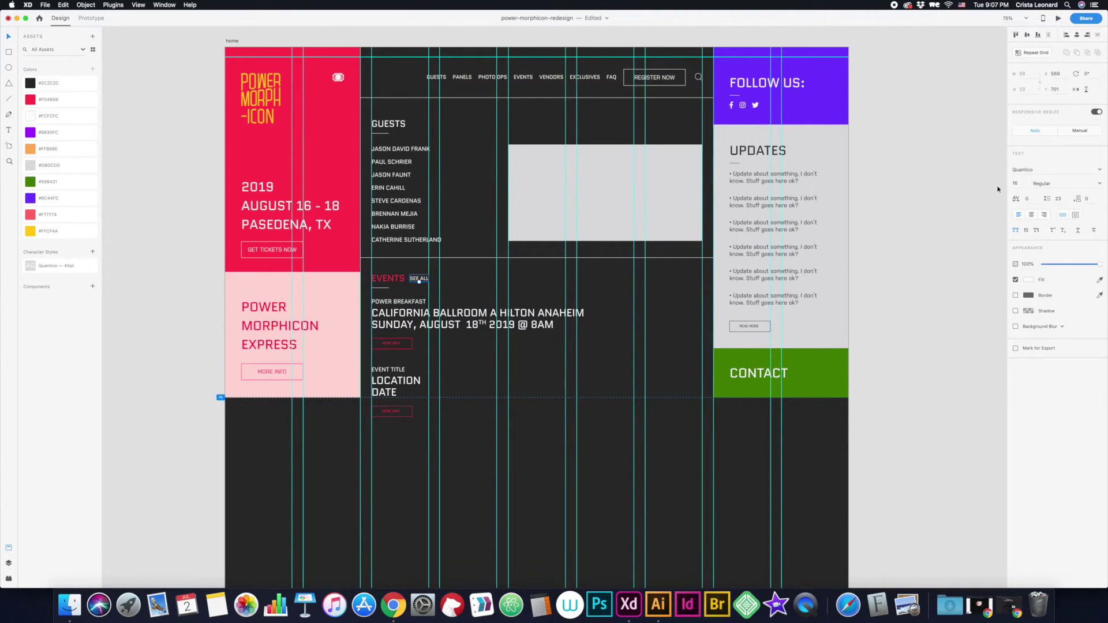
pyautogui.moveTo(419, 279); pyautogui.dragTo(697, 281)
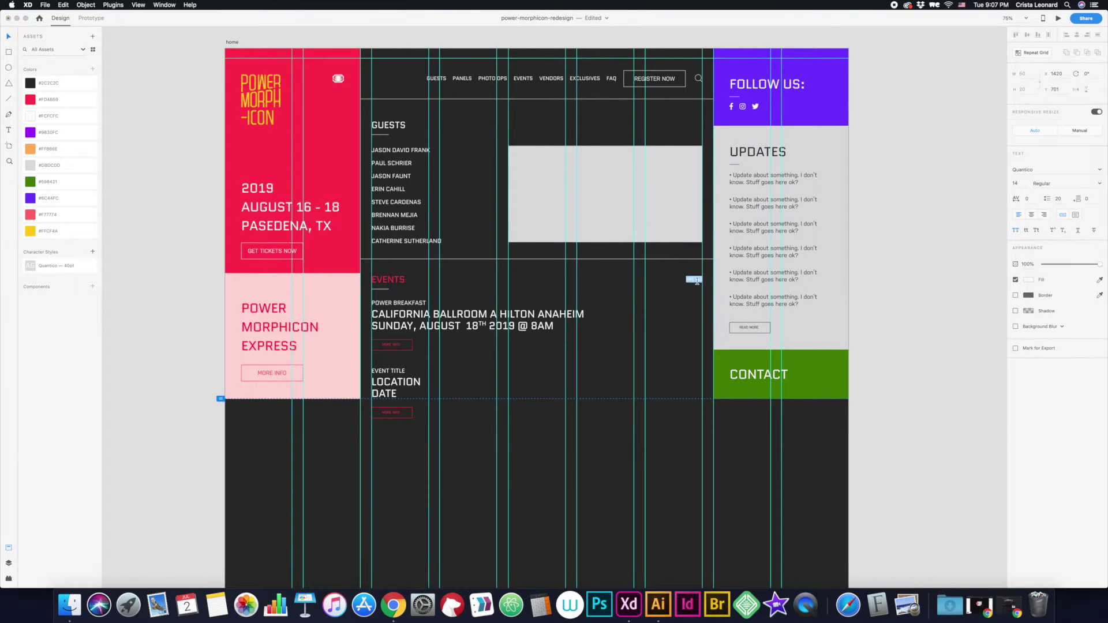
# Step: Colour the SEE ALL link orange #FF886E and drag a copy up beside GUESTS
pyautogui.scroll(-2, 694, 297)
pyautogui.scroll(2, 694, 298)
pyautogui.click(1028, 279)
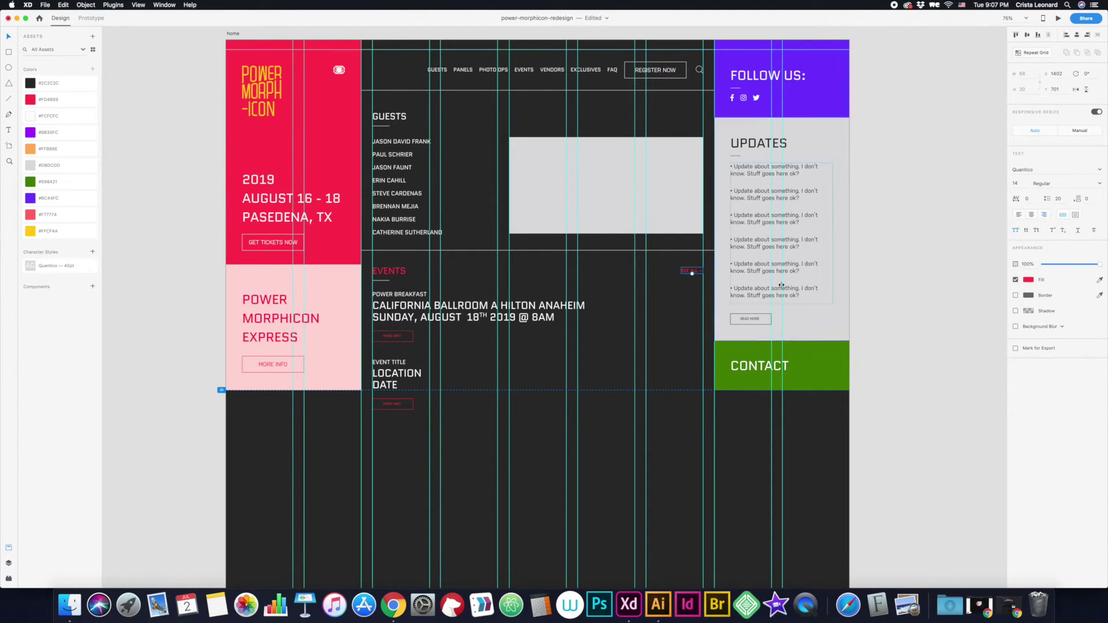
pyautogui.click(943, 325)
pyautogui.click(30, 148)
pyautogui.click(555, 283)
pyautogui.scroll(-3, 555, 282)
pyautogui.scroll(4, 555, 287)
pyautogui.moveTo(687, 302); pyautogui.dragTo(688, 148)
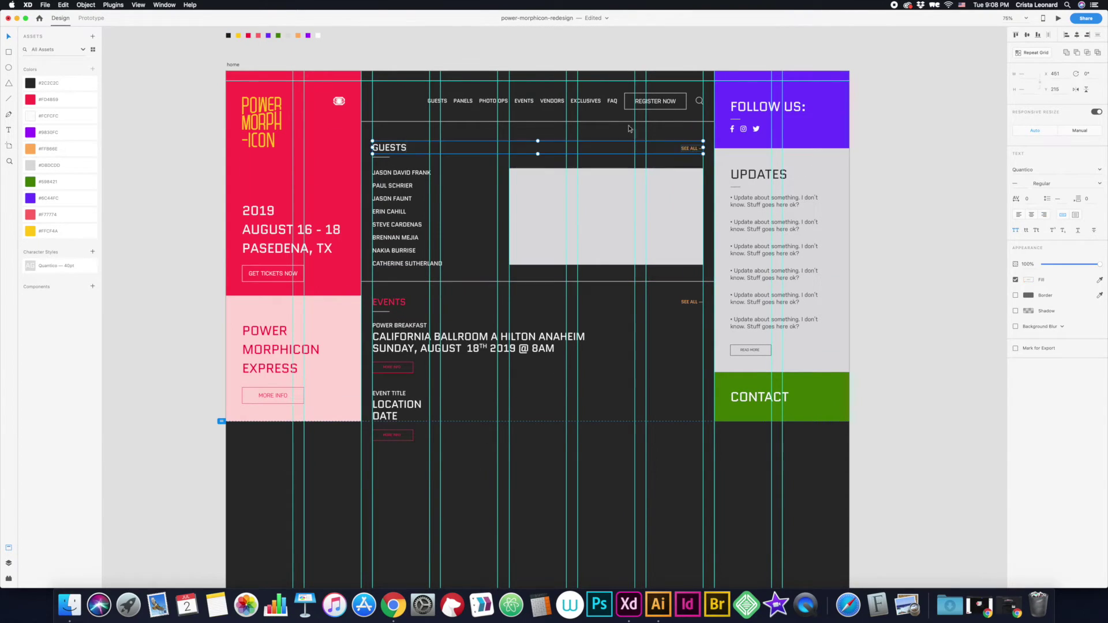
# Step: Copy the EVENTS heading below the events as VENDORS, then copy Illustrator's floor plan aside
pyautogui.press('super+minus')
pyautogui.press('super+minus')
pyautogui.click(546, 297)
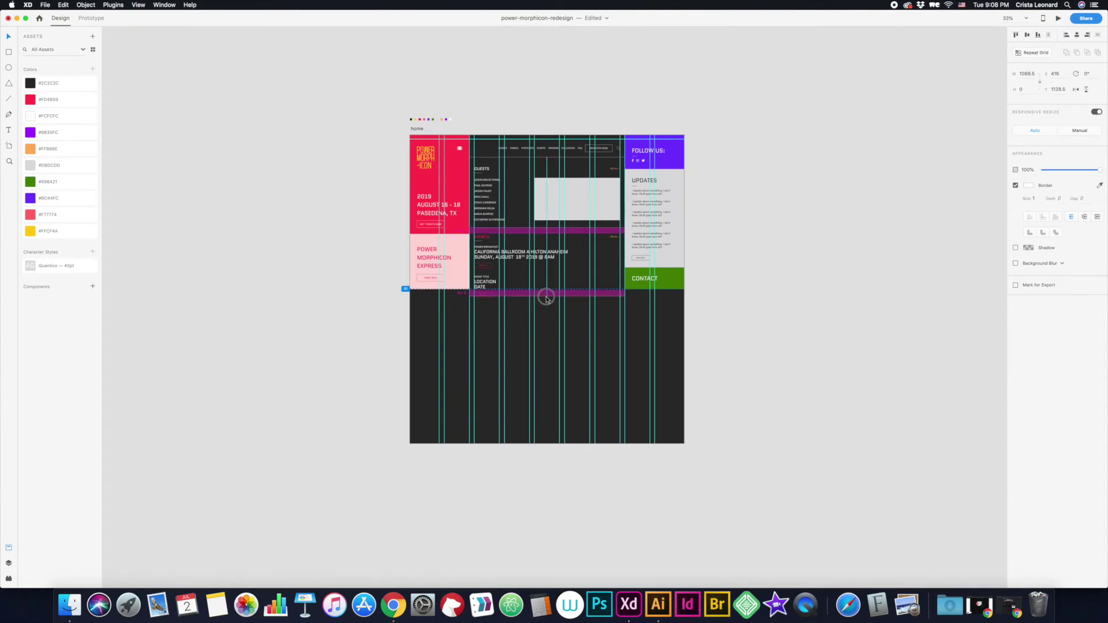
pyautogui.click(669, 253)
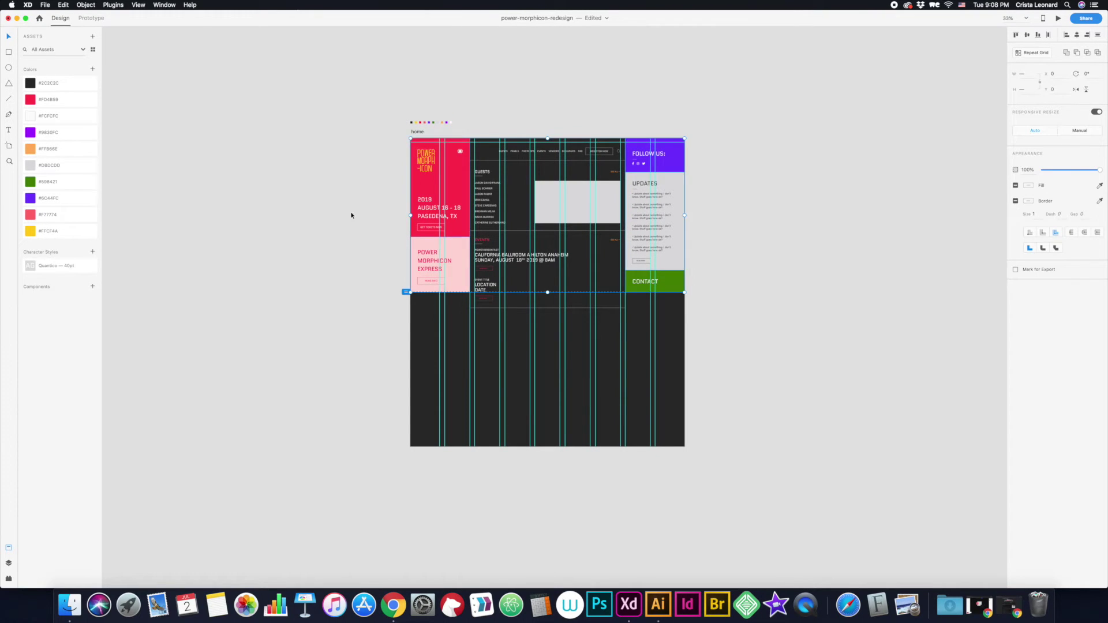
pyautogui.click(710, 314)
pyautogui.press('super+equal')
pyautogui.press('super+equal')
pyautogui.click(400, 107)
pyautogui.moveTo(400, 108); pyautogui.dragTo(400, 286)
pyautogui.doubleClick(394, 273)
pyautogui.write('VENDORS')
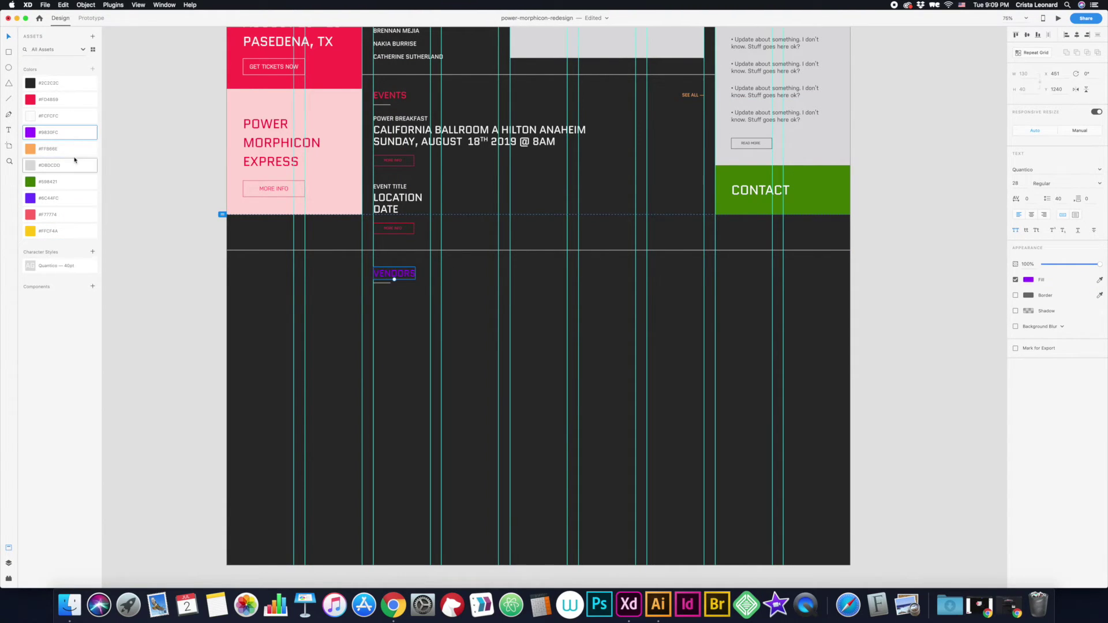
pyautogui.press('super+Tab')
pyautogui.moveTo(455, 409); pyautogui.dragTo(887, 408)
# Step: Select the entire floor-plan copy in Illustrator, including its labels and logos
pyautogui.hscroll(15, 395, 347)
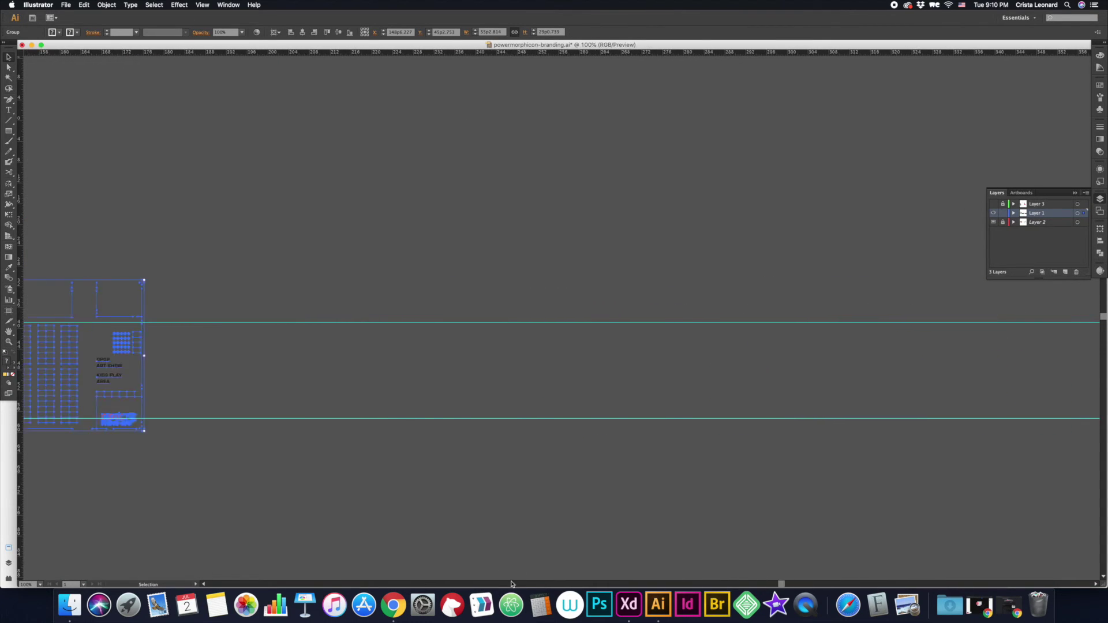
pyautogui.hscroll(-10, 509, 585)
pyautogui.click(412, 322)
pyautogui.click(107, 5)
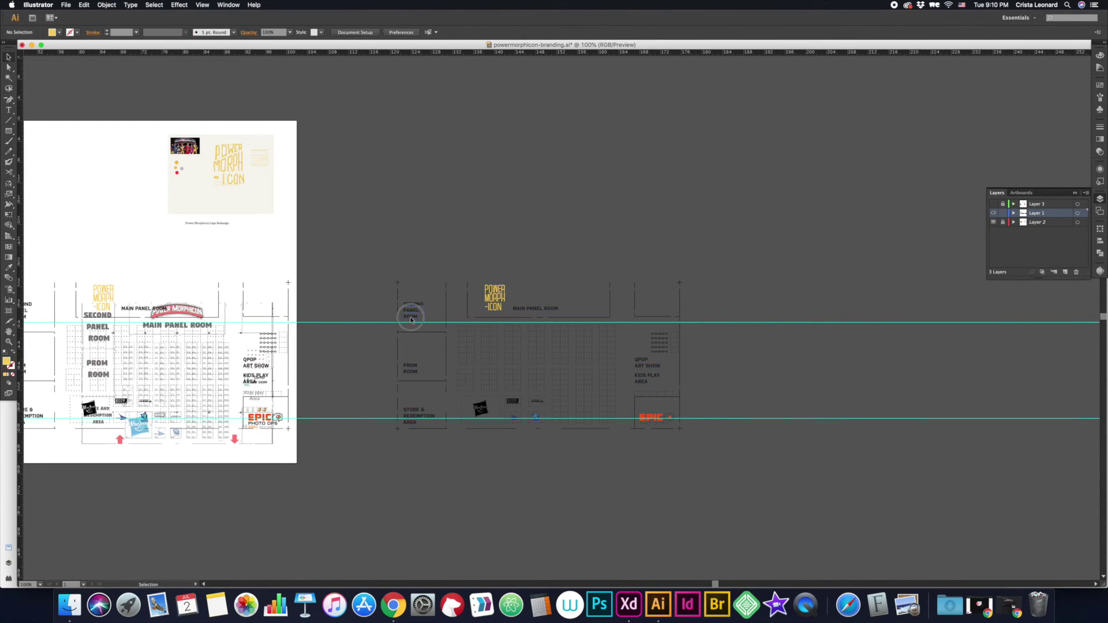
pyautogui.moveTo(412, 321); pyautogui.dragTo(499, 418)
pyautogui.click(82, 6)
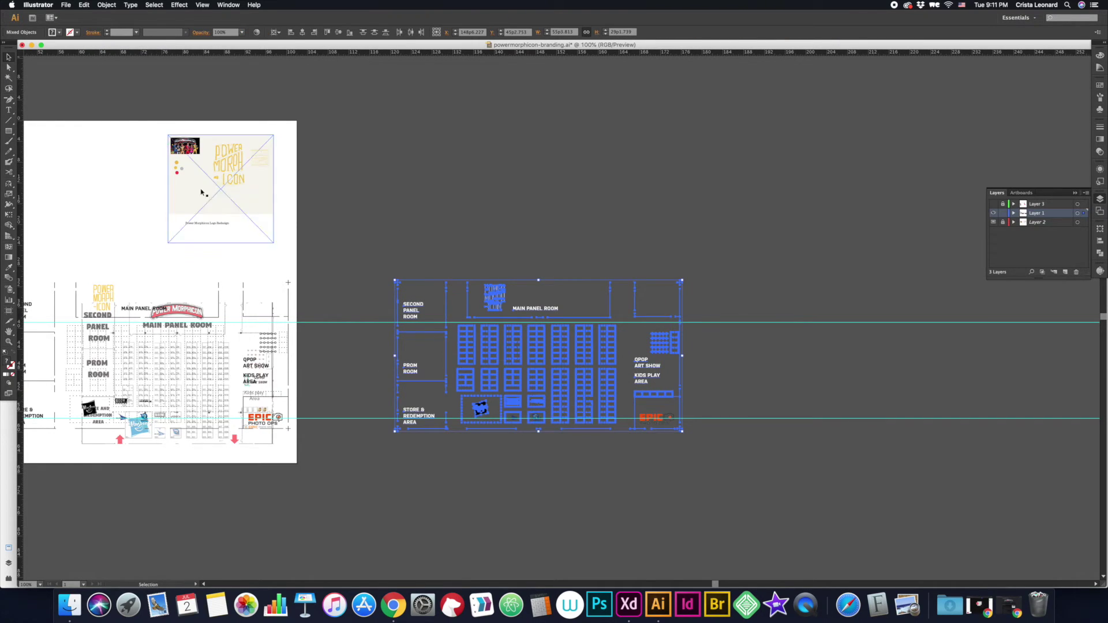
pyautogui.click(369, 233)
pyautogui.hscroll(-5, 381, 243)
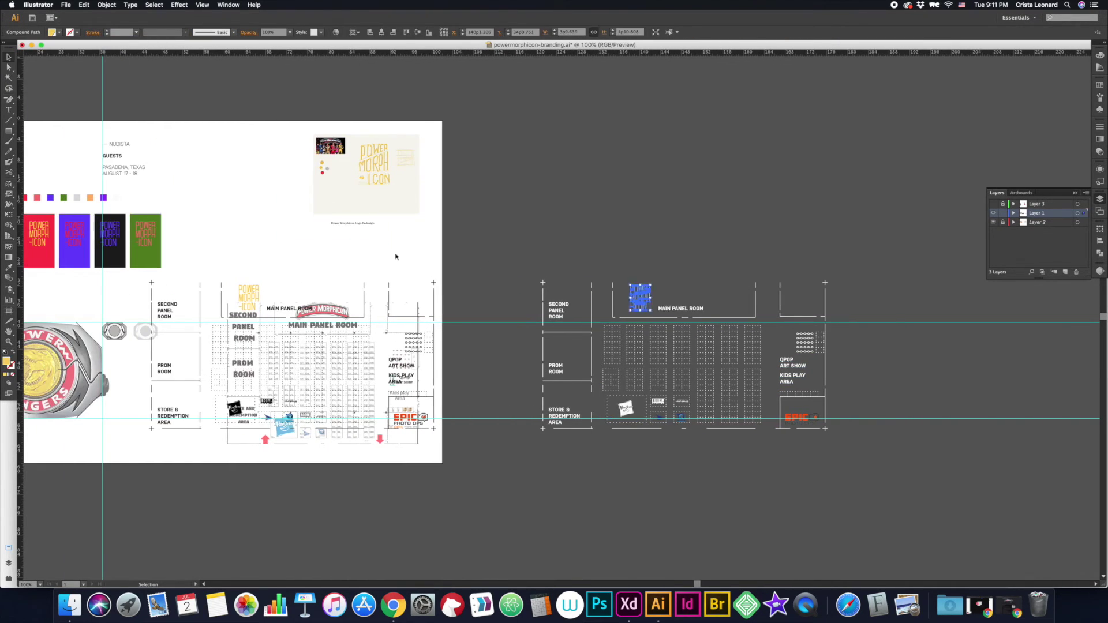
pyautogui.hscroll(5, 396, 256)
pyautogui.moveTo(508, 271); pyautogui.dragTo(819, 438)
# Step: Expand the floor plan, copy it, and paste it enlarged under VENDORS in XD
pyautogui.click(107, 5)
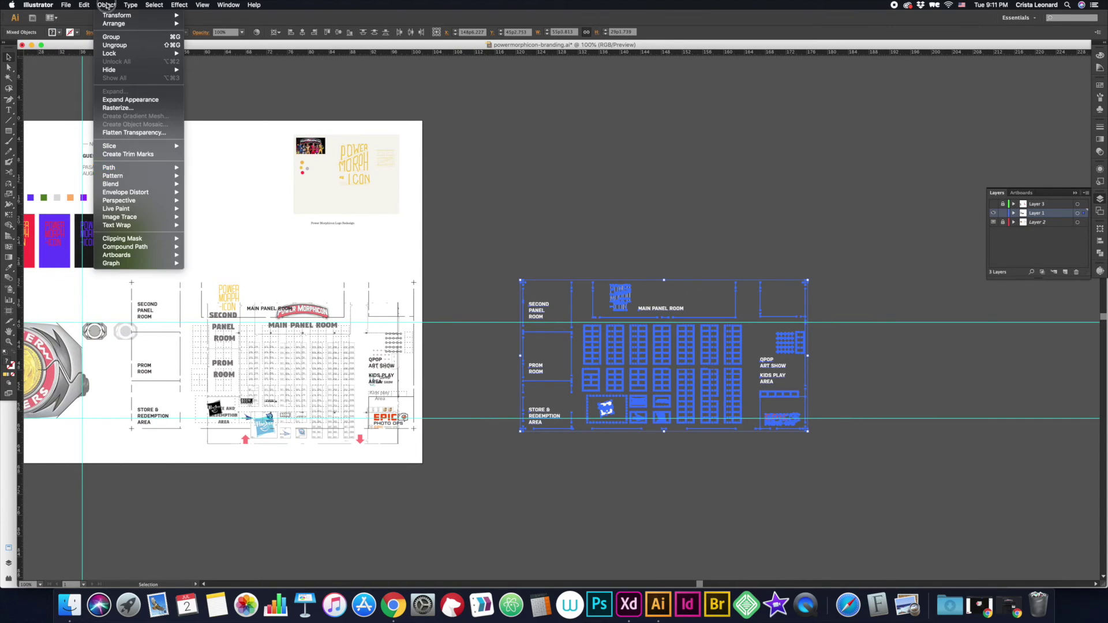
pyautogui.click(107, 5)
pyautogui.click(115, 91)
pyautogui.press('Return')
pyautogui.press('super+c')
pyautogui.press('super+Tab')
pyautogui.press('super+v')
pyautogui.moveTo(669, 469); pyautogui.dragTo(707, 483)
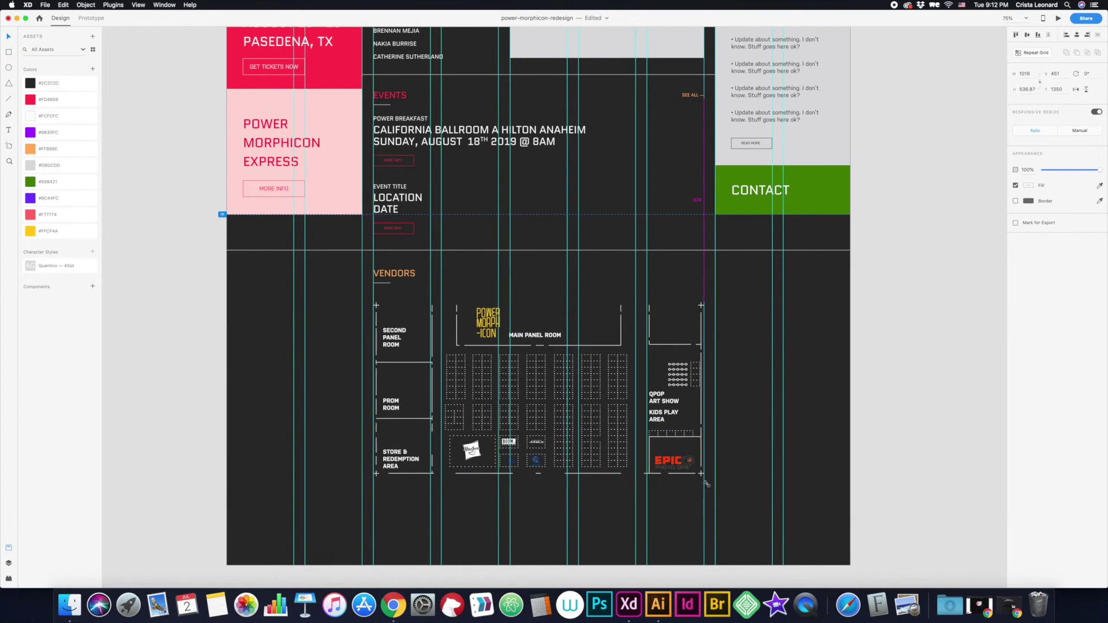
# Step: Inspect the floor-plan logo colours and turn the Bluefin logo's BLUE lettering white
pyautogui.click(731, 478)
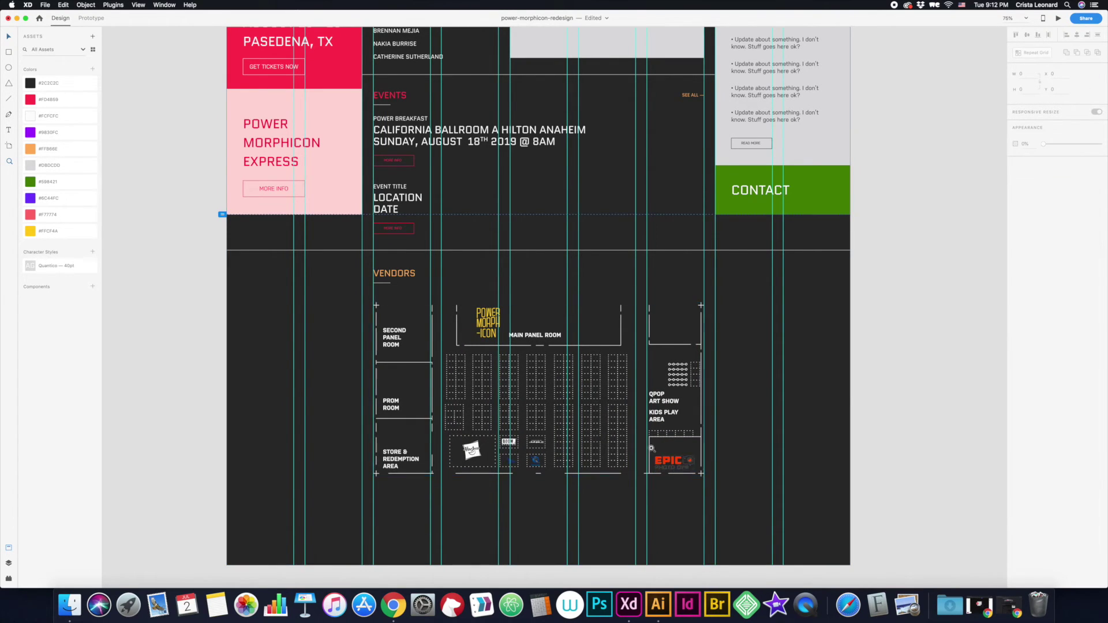
pyautogui.moveTo(651, 448); pyautogui.dragTo(703, 475)
pyautogui.doubleClick(653, 348)
pyautogui.click(1029, 185)
pyautogui.press('cmd+1')
pyautogui.click(363, 293)
pyautogui.doubleClick(508, 346)
pyautogui.click(621, 130)
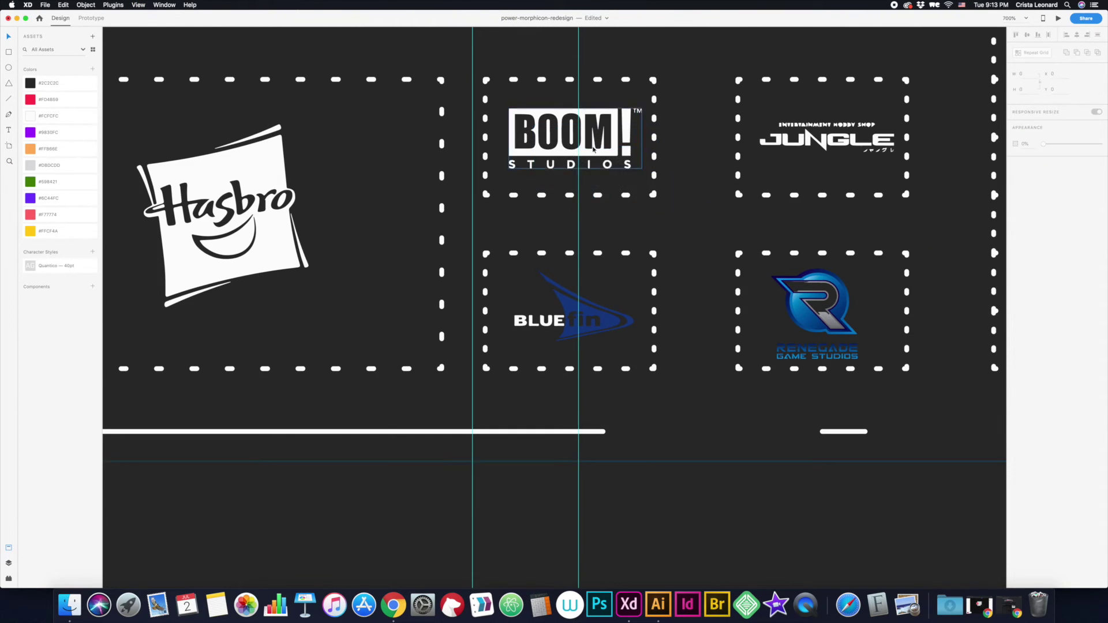
# Step: Duplicate the EVENT TITLE entry below itself with Cmd+D
pyautogui.scroll(-15, 664, 173)
pyautogui.click(566, 427)
pyautogui.press('Escape')
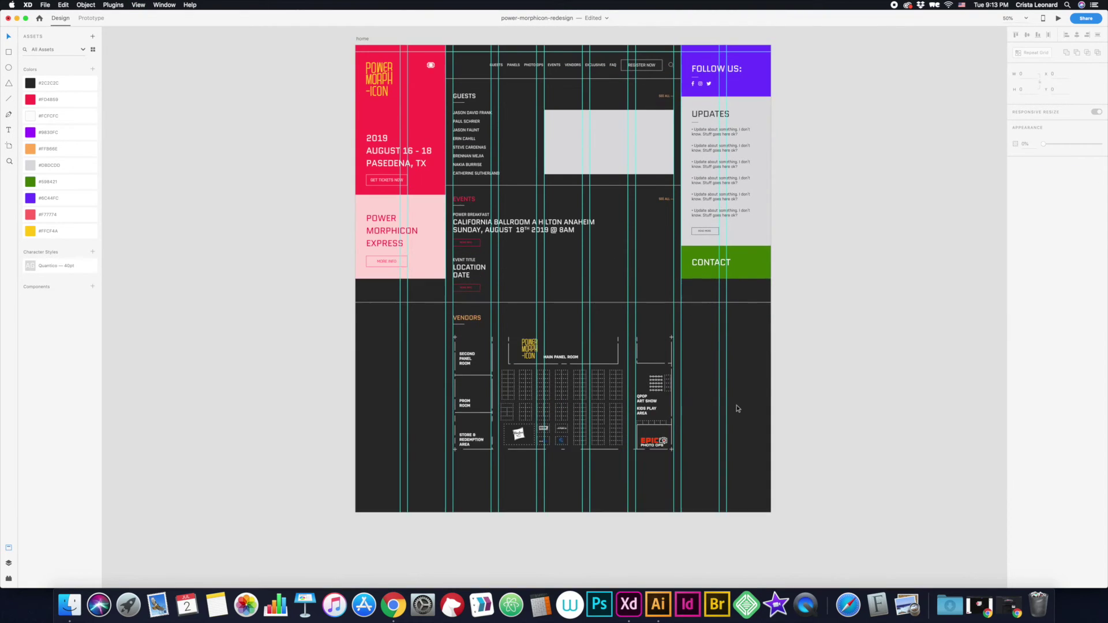
pyautogui.click(468, 303)
pyautogui.press('super+d')
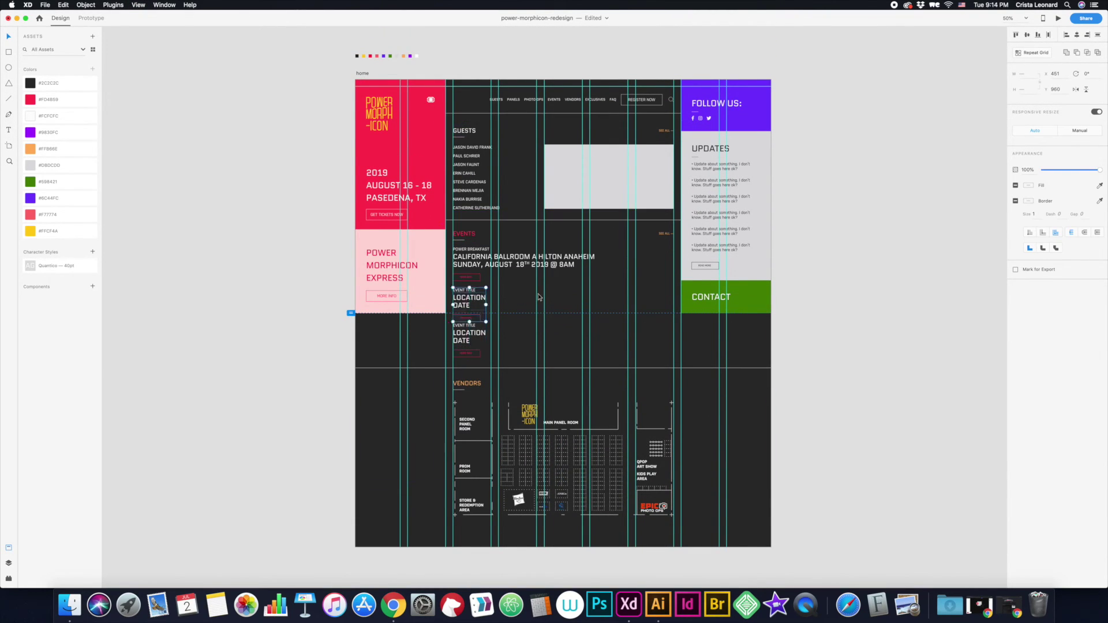
# Step: Line up the new event's MORE INFO button with the buttons above
pyautogui.hscroll(2, 538, 297)
pyautogui.moveTo(434, 277)
pyautogui.mouseDown()
pyautogui.moveTo(567, 273)
pyautogui.moveTo(627, 245)
pyautogui.moveTo(626, 270)
pyautogui.mouseUp()
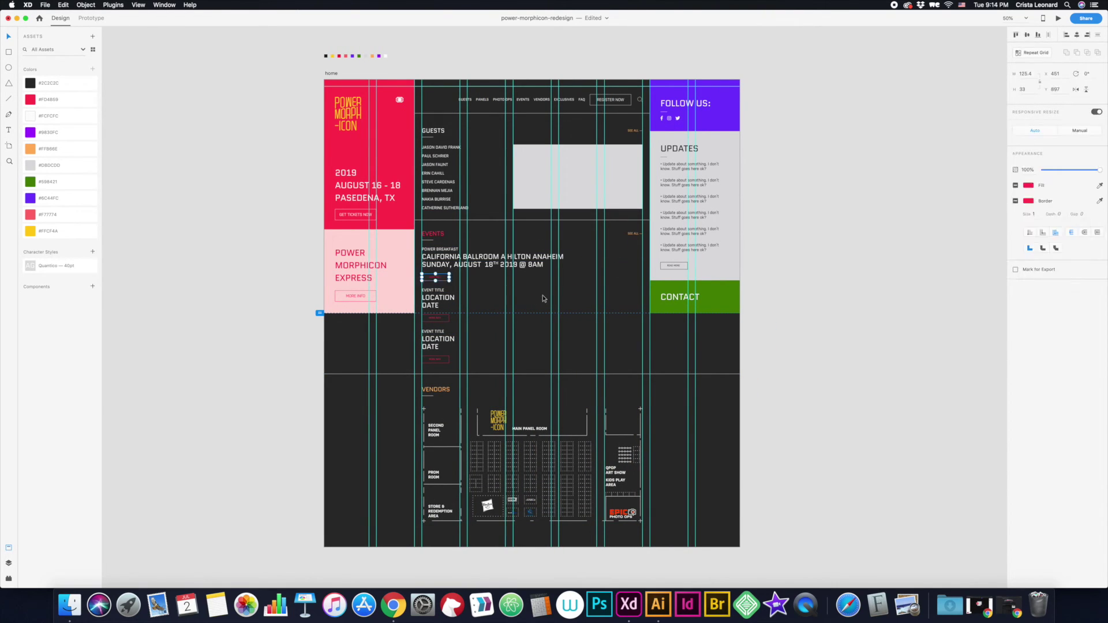
pyautogui.scroll(-3, 543, 298)
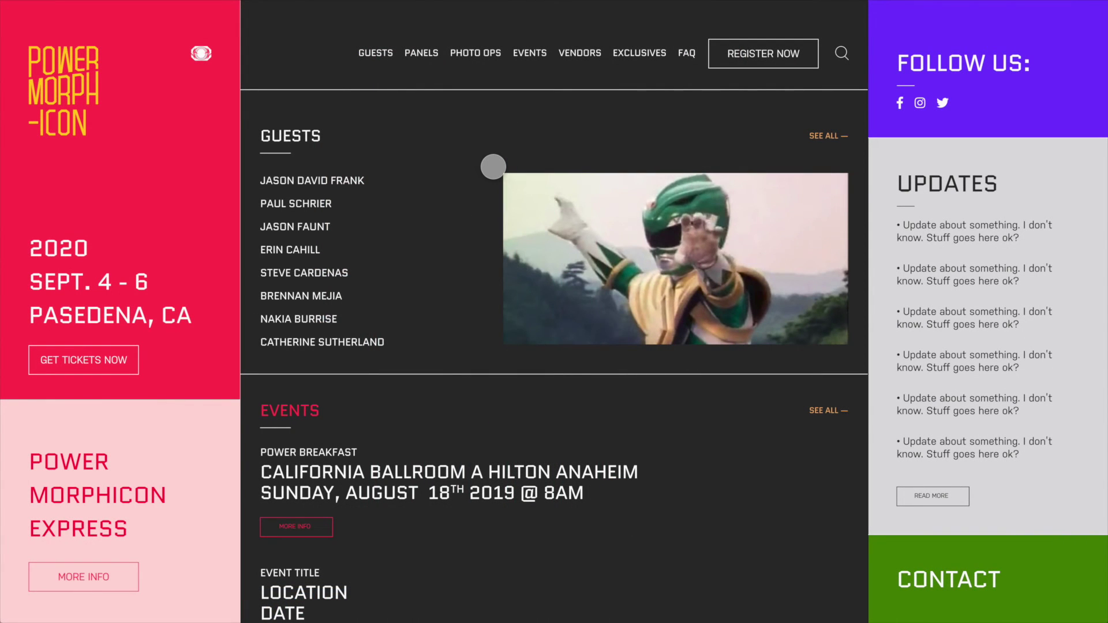
# Step: Scroll the preview's middle column down to the Vendors map under the fixed sidebars
pyautogui.scroll(-3, 493, 166)
pyautogui.scroll(-1, 493, 167)
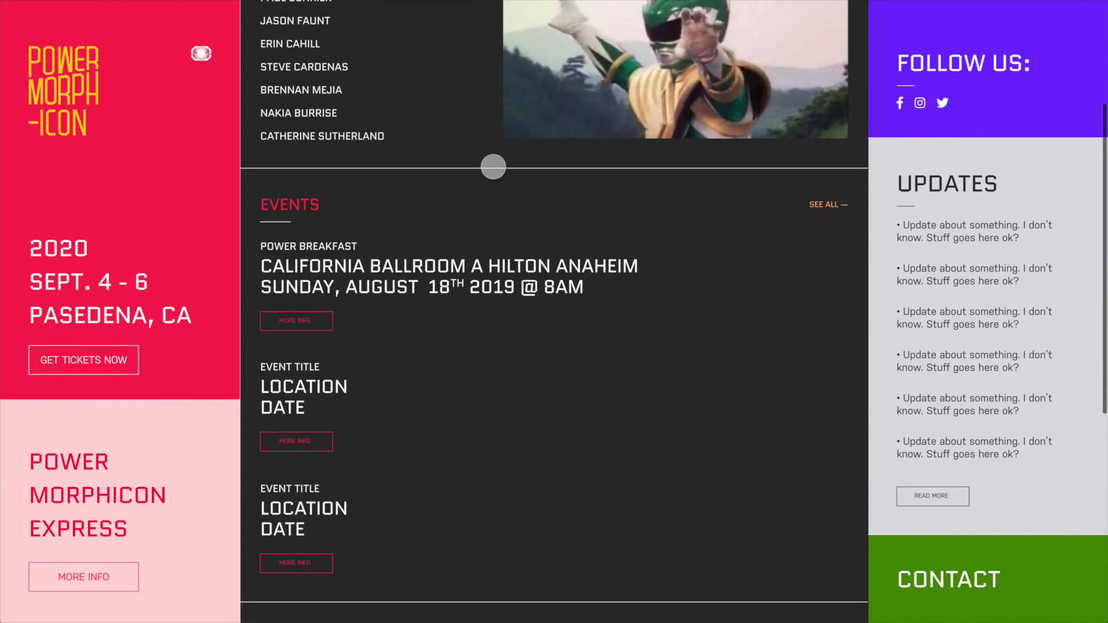
pyautogui.scroll(-2, 493, 167)
pyautogui.scroll(-1, 493, 167)
pyautogui.scroll(-1, 494, 167)
pyautogui.scroll(-2, 494, 167)
pyautogui.scroll(-1, 494, 166)
pyautogui.scroll(-1, 493, 167)
# Step: Scroll back to the top, then open and close the account welcome panel
pyautogui.scroll(1, 494, 167)
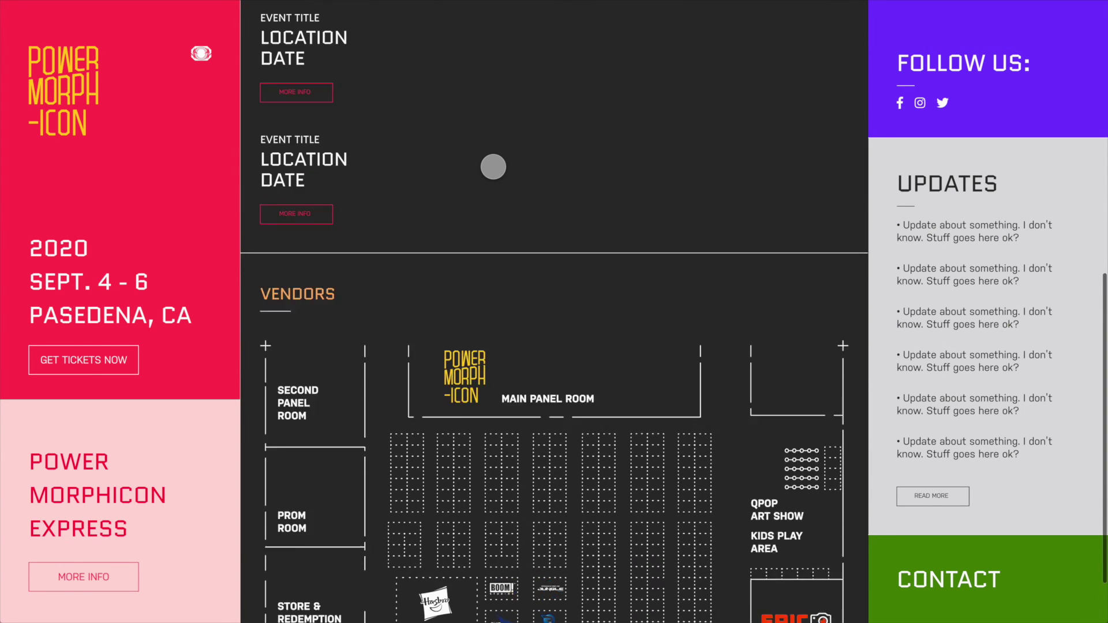
pyautogui.scroll(3, 493, 166)
pyautogui.scroll(1, 493, 166)
pyautogui.scroll(4, 493, 167)
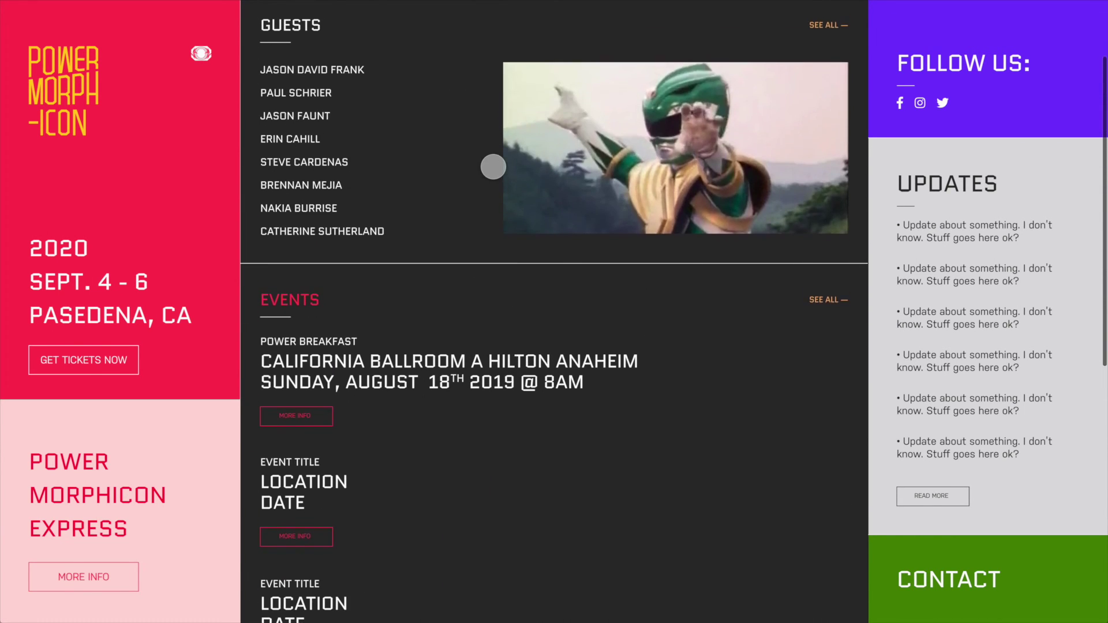
pyautogui.scroll(2, 493, 167)
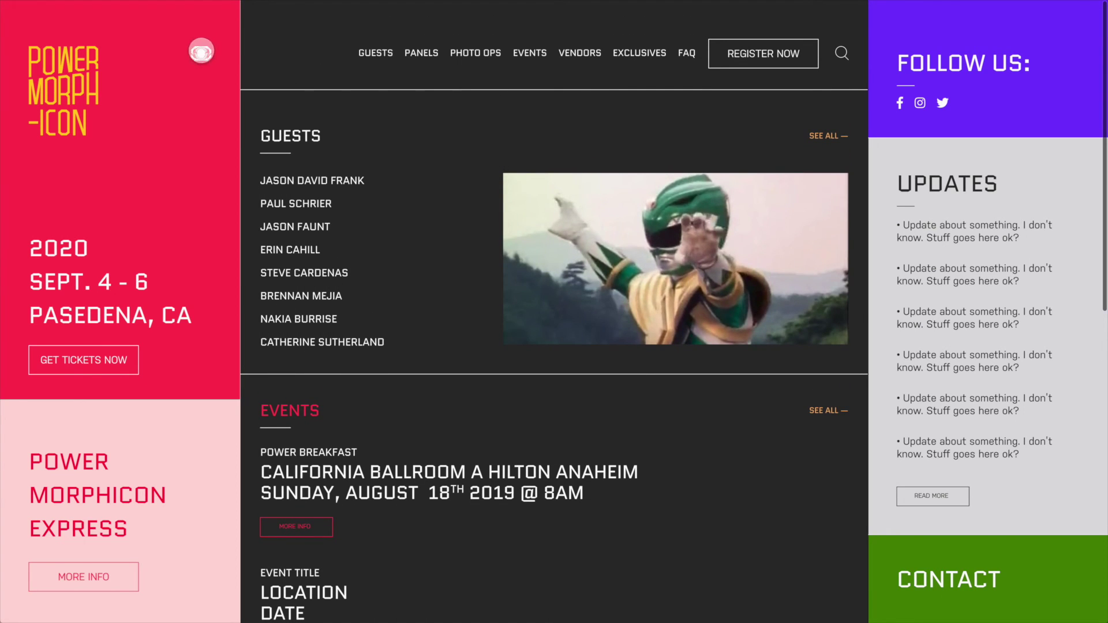
pyautogui.click(201, 53)
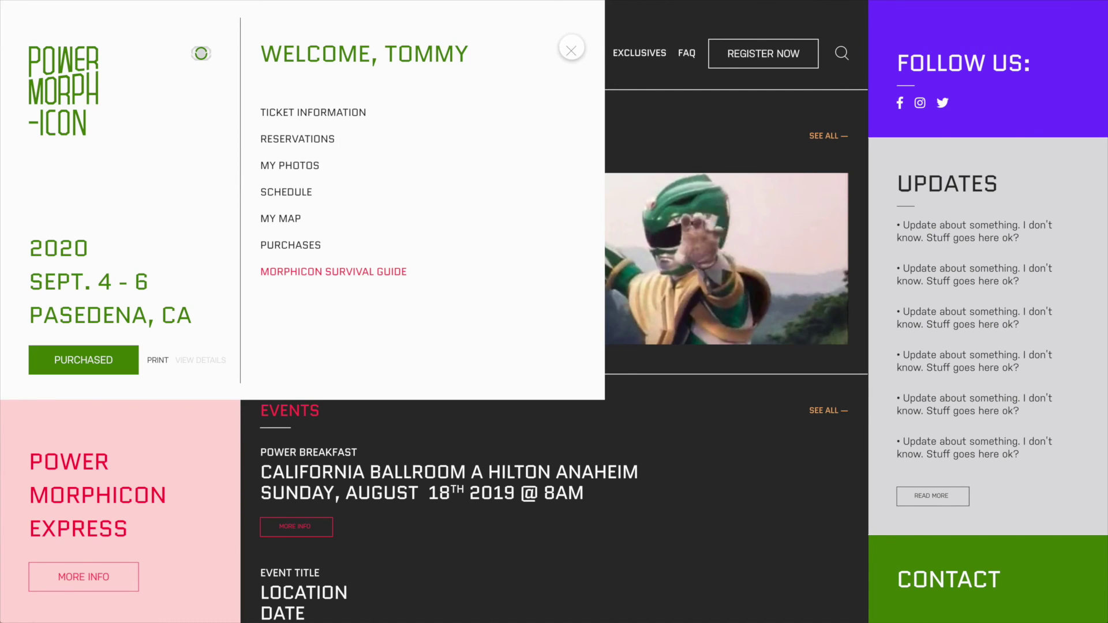
pyautogui.click(571, 48)
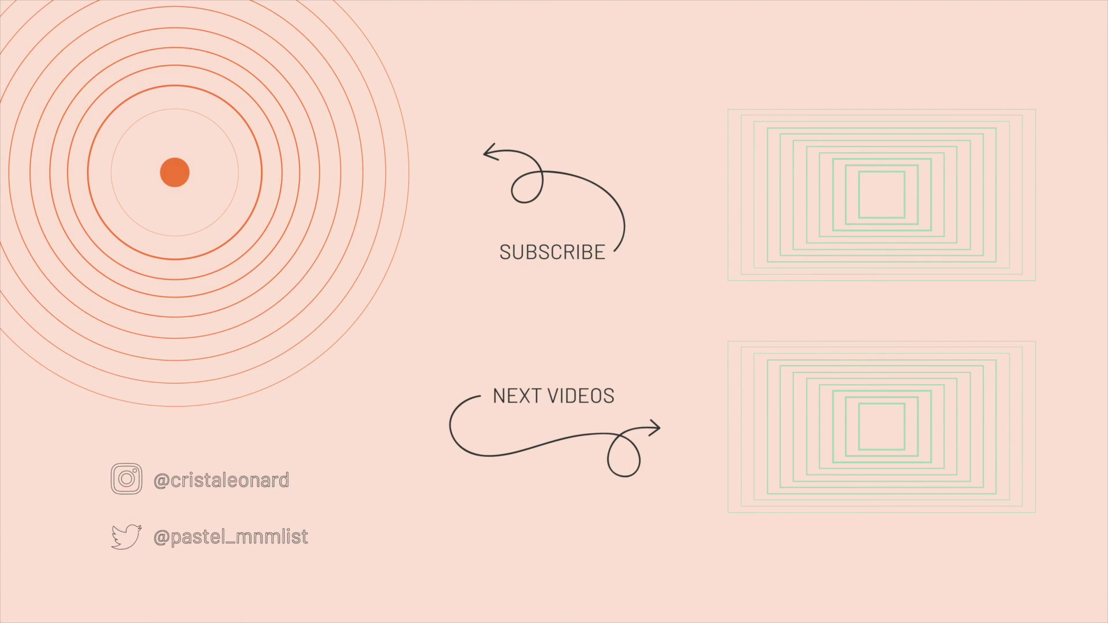